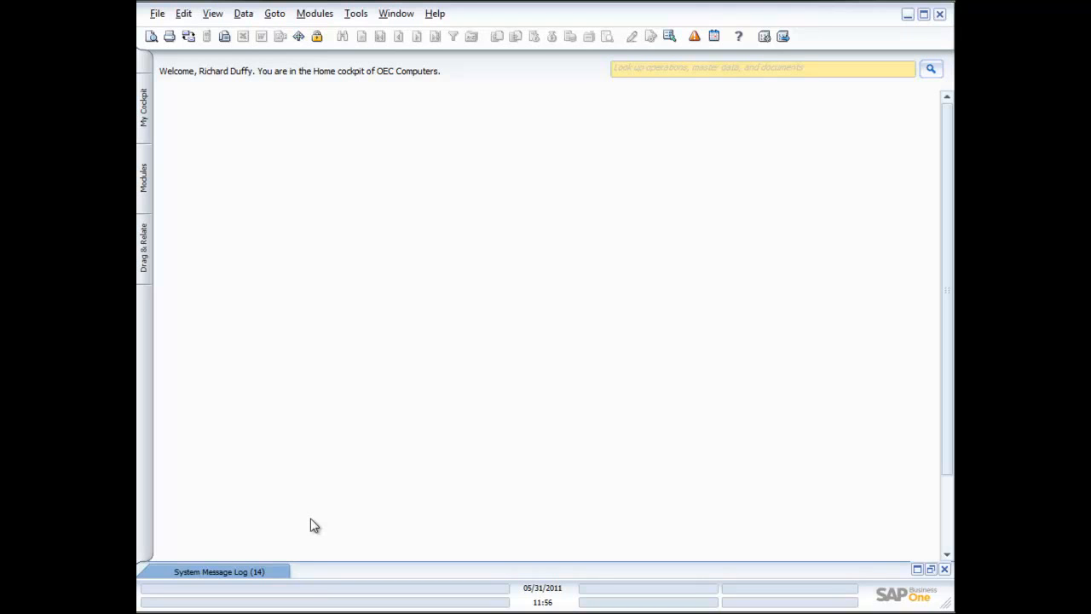
- Open a new sales quotation from the Sales - A/R module and reposition its window for full visibility
{"action": "left_click", "coordinate": [144, 175]}
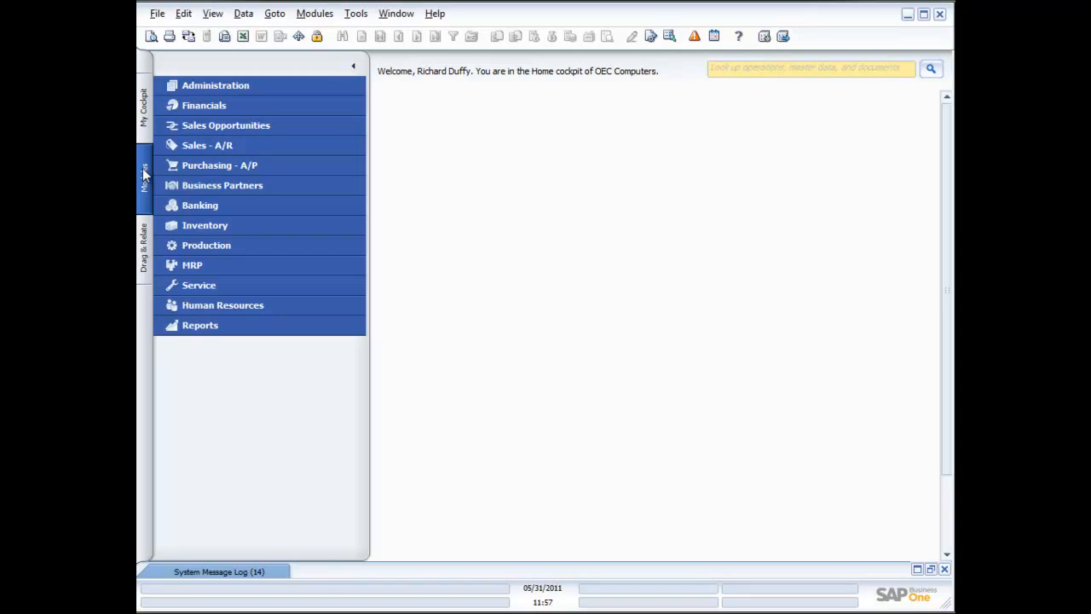
{"action": "left_click", "coordinate": [195, 145]}
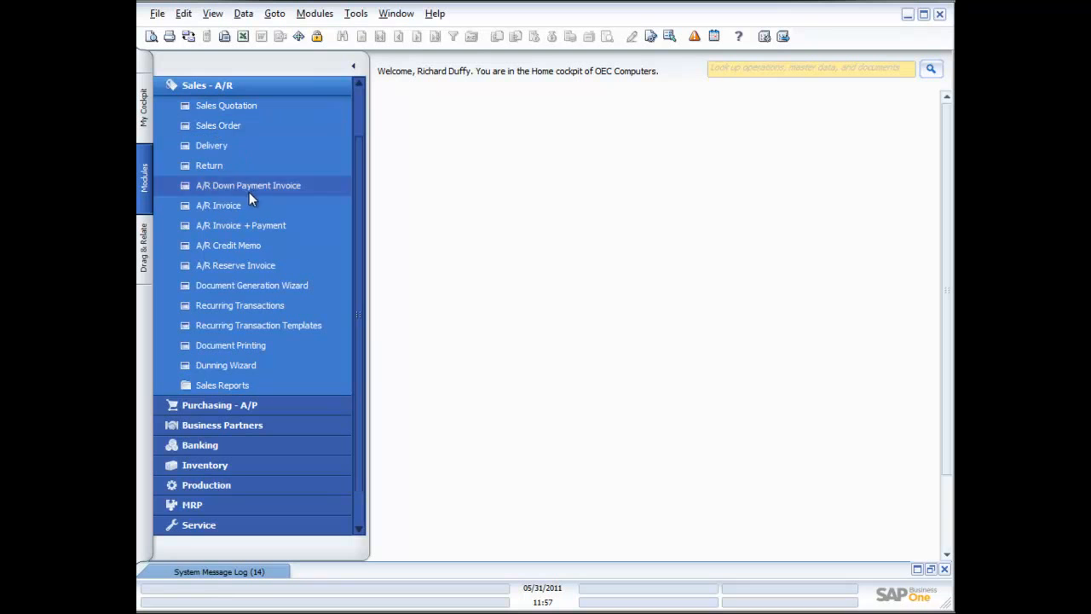
{"action": "left_click", "coordinate": [216, 107]}
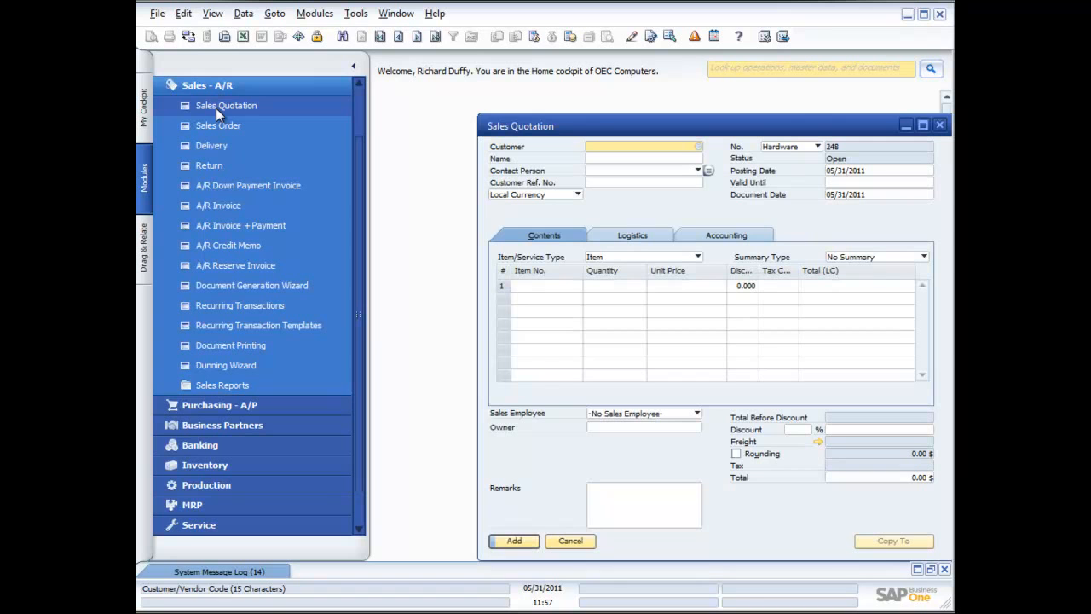
{"action": "left_click_drag", "start_coordinate": [589, 130], "coordinate": [521, 97]}
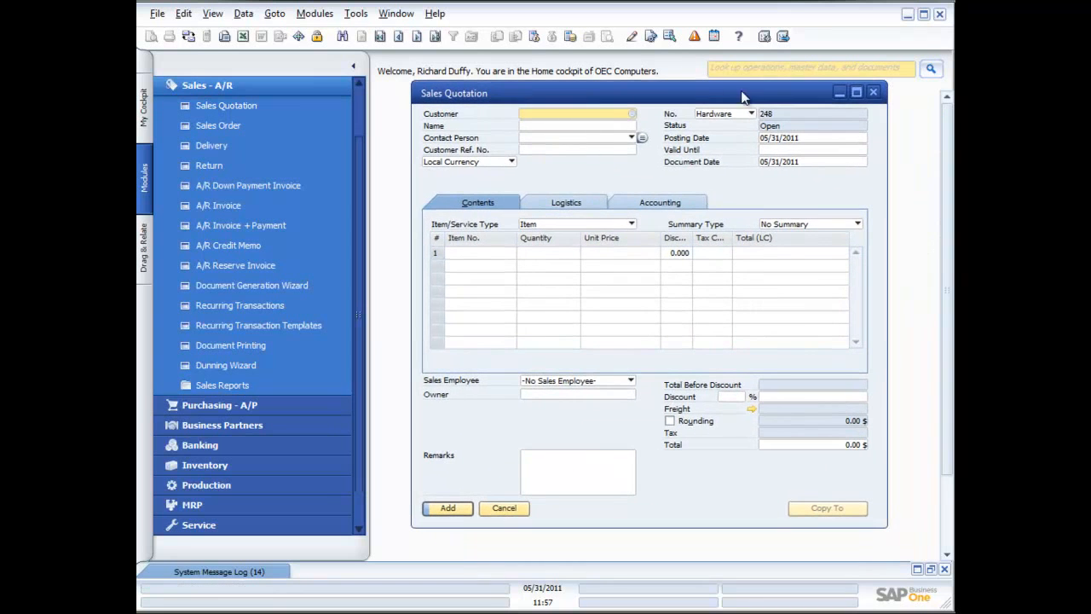
- Set the quotation's customer to Earthshaker Corporation, chosen from the list of business partners
{"action": "left_click", "coordinate": [633, 113]}
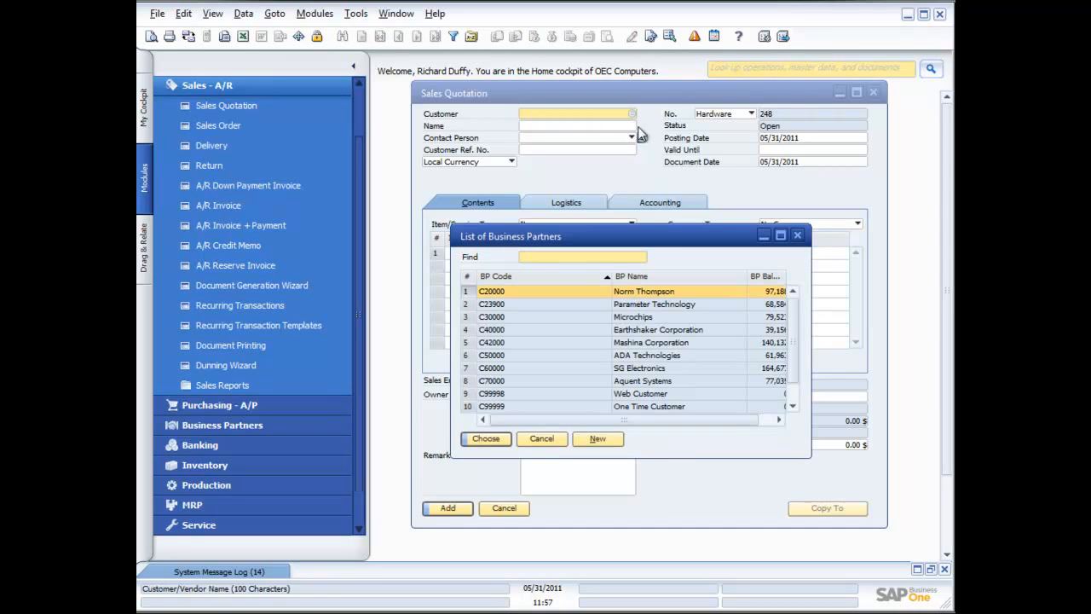
{"action": "left_click", "coordinate": [797, 236]}
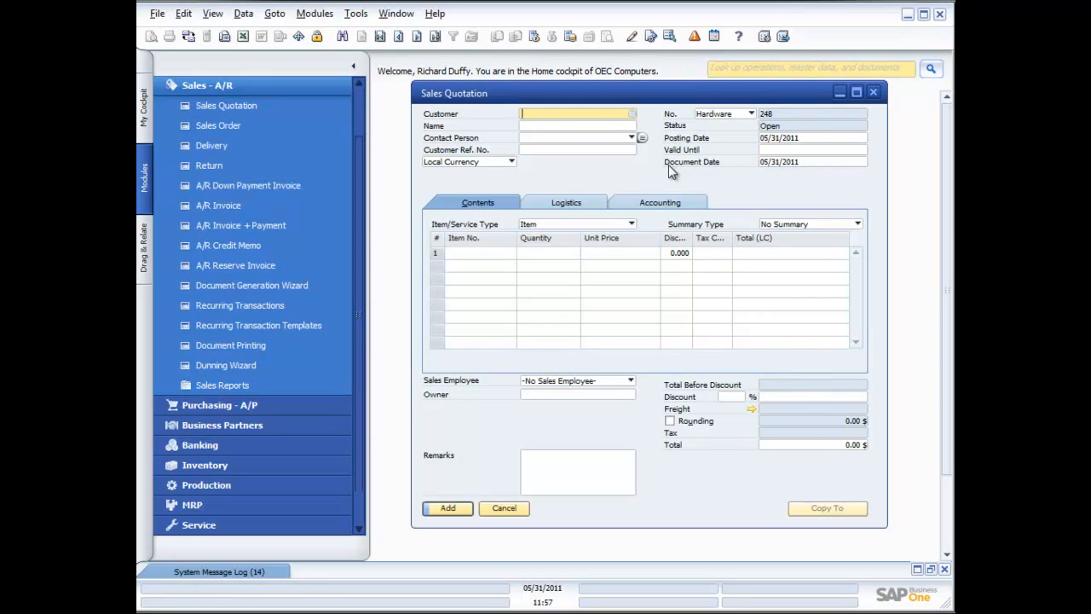
{"action": "type", "text": "*"}
{"action": "key", "text": "Tab"}
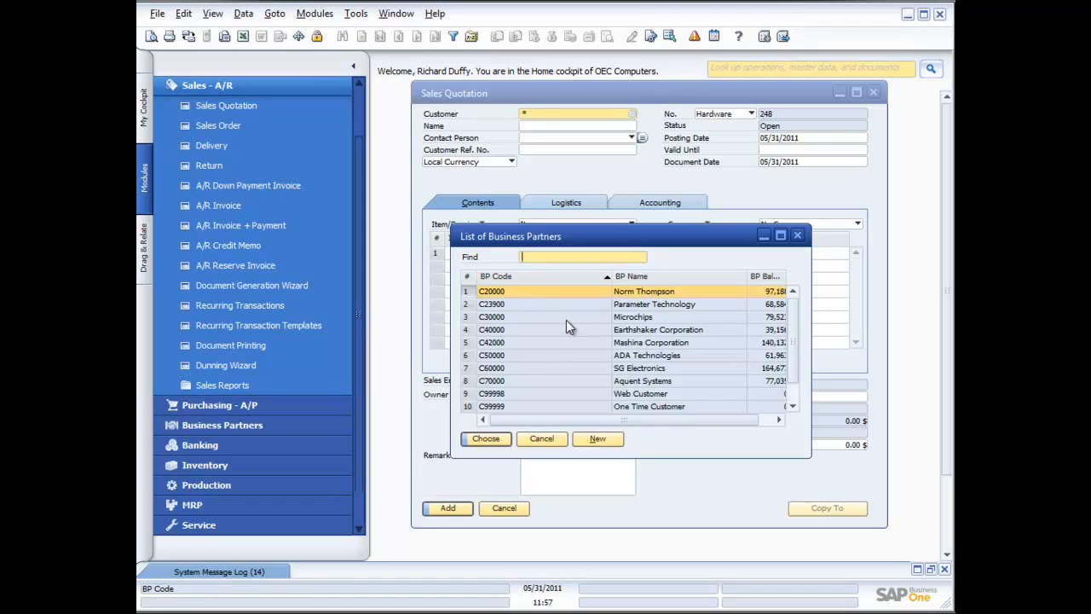
{"action": "double_click", "coordinate": [526, 330]}
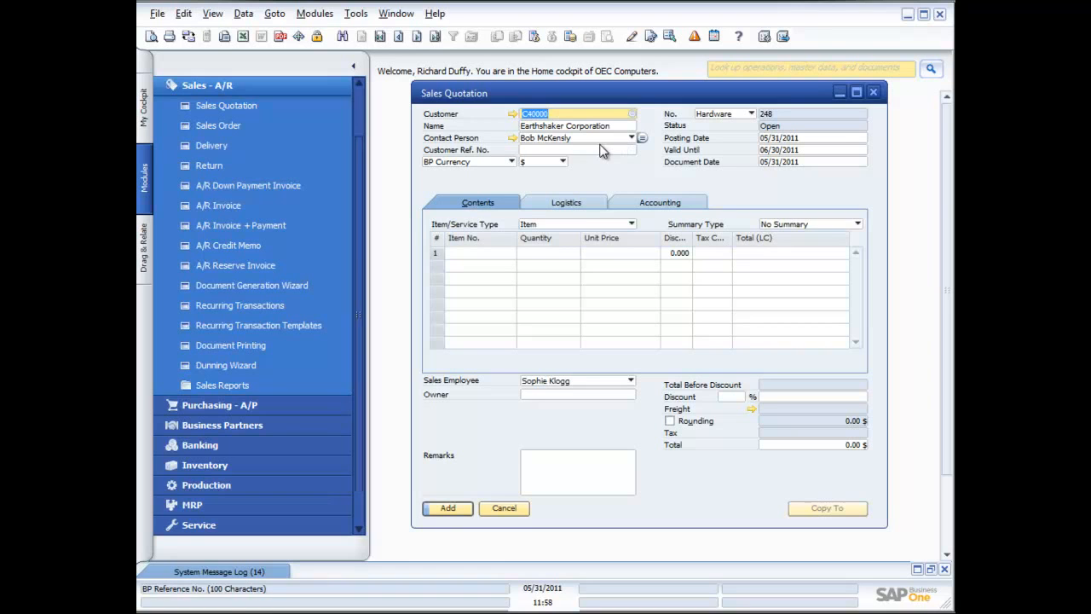
- Review the quotation's customer reference number, posting date, valid until date and document date fields
{"action": "left_click", "coordinate": [533, 149]}
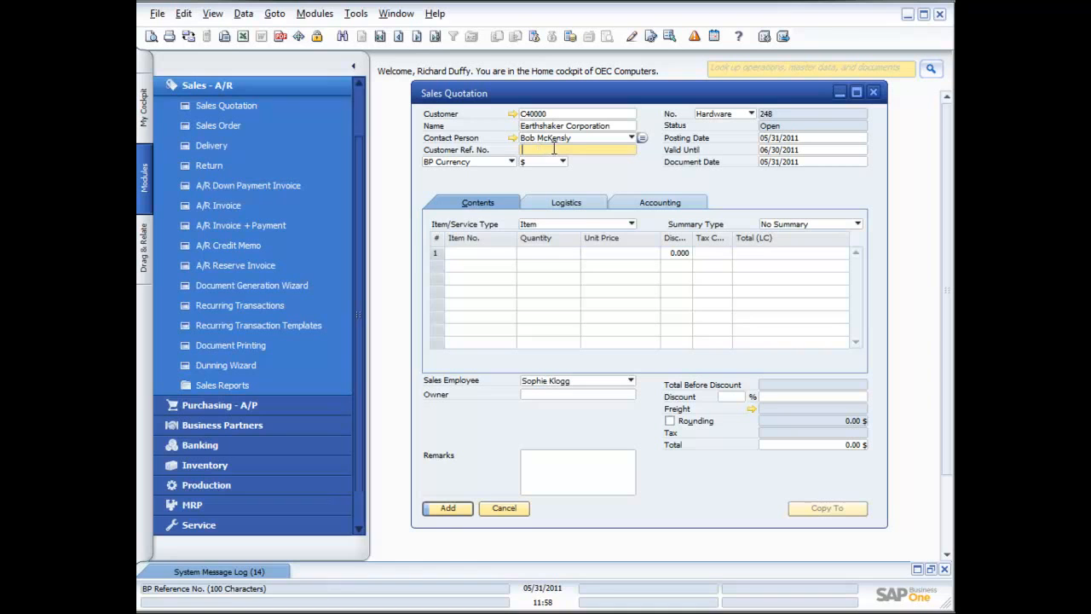
{"action": "left_click", "coordinate": [798, 140]}
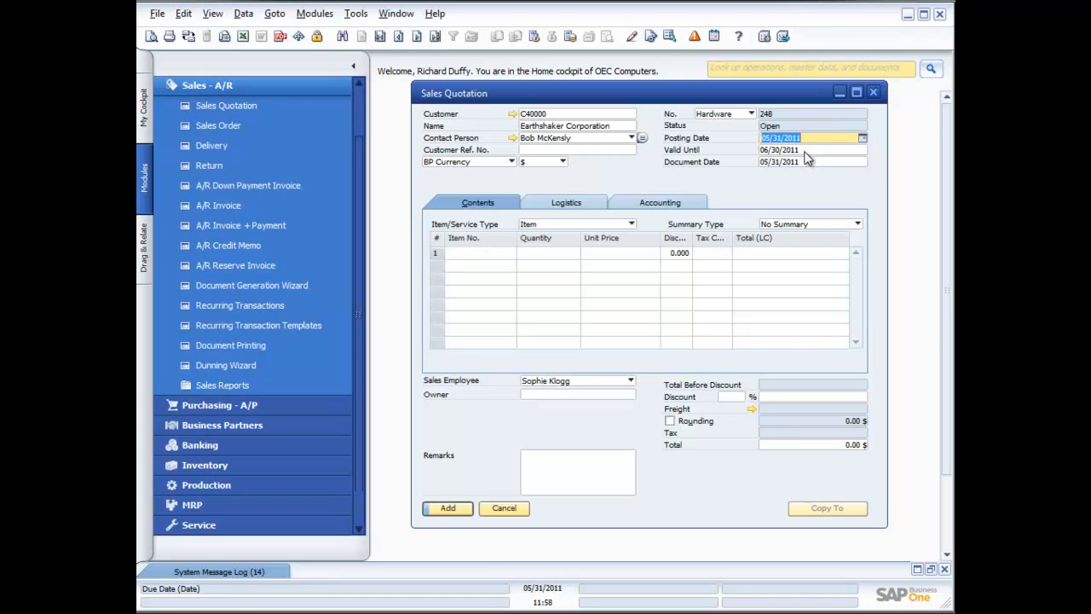
{"action": "left_click", "coordinate": [805, 151]}
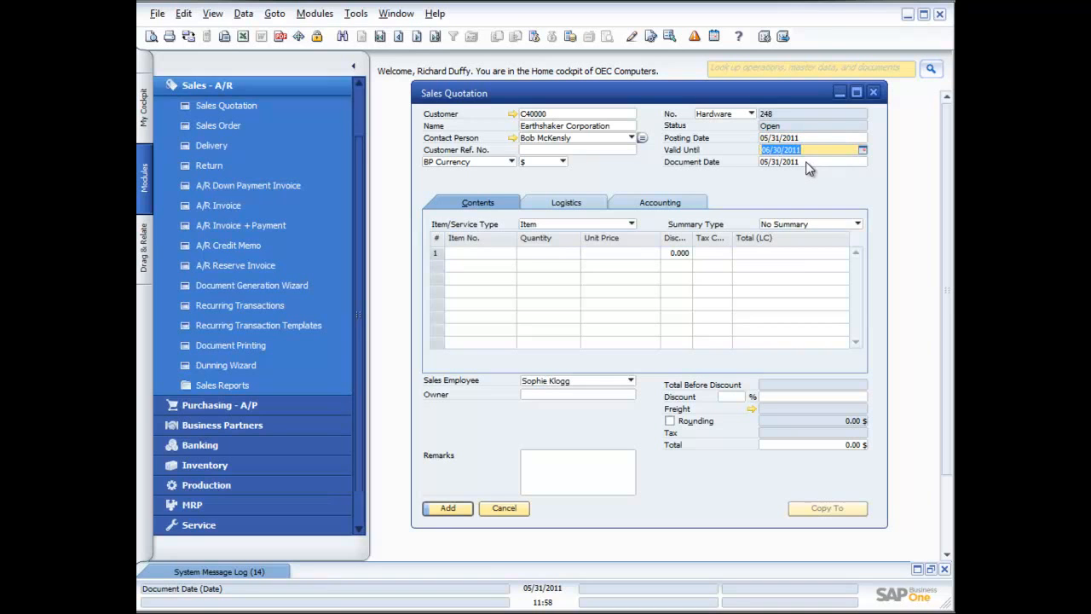
{"action": "left_click", "coordinate": [807, 162]}
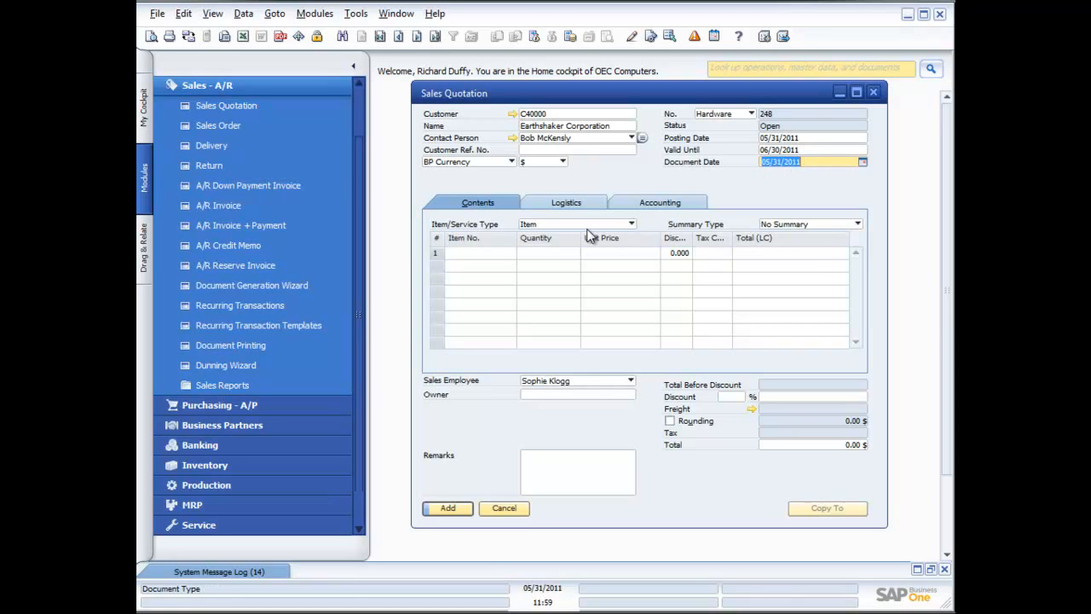
- Add item A00001 (IBM Infoprint 1312) to the first quotation row with a quantity of 5
{"action": "left_click", "coordinate": [491, 251]}
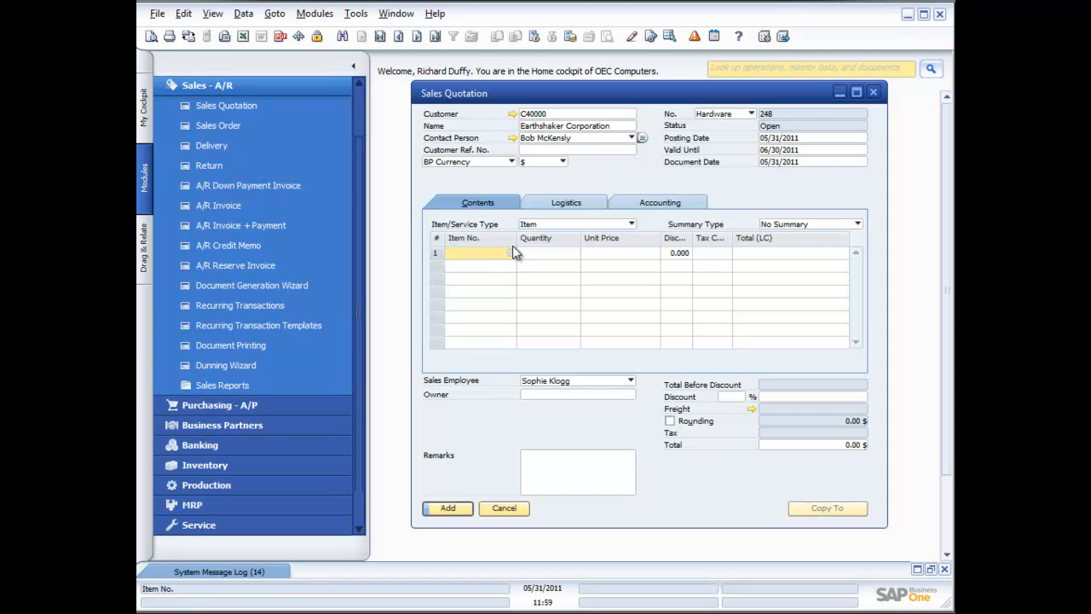
{"action": "left_click", "coordinate": [510, 252]}
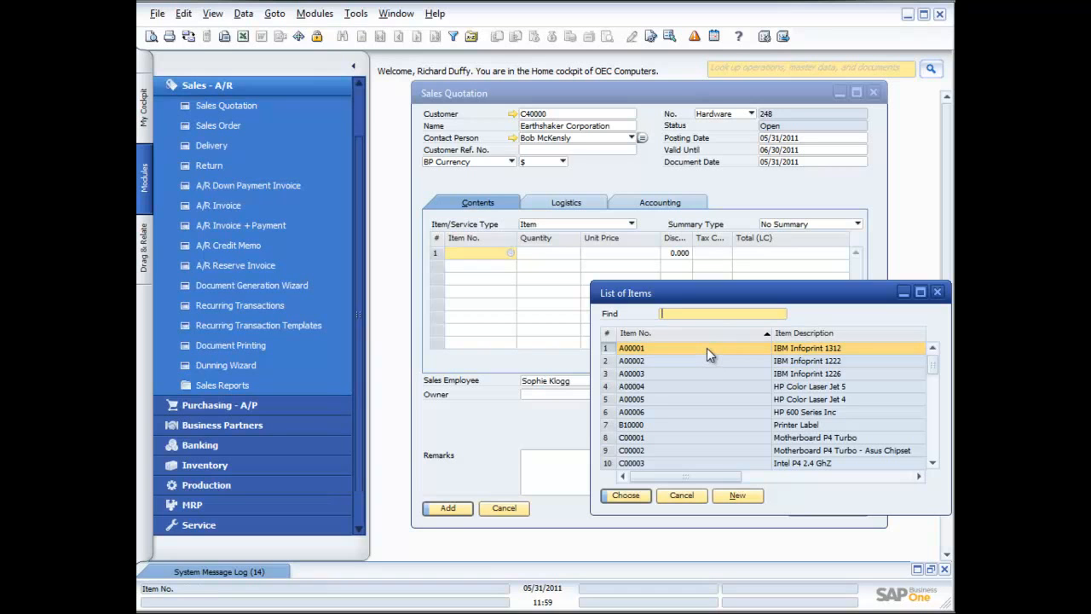
{"action": "double_click", "coordinate": [707, 347]}
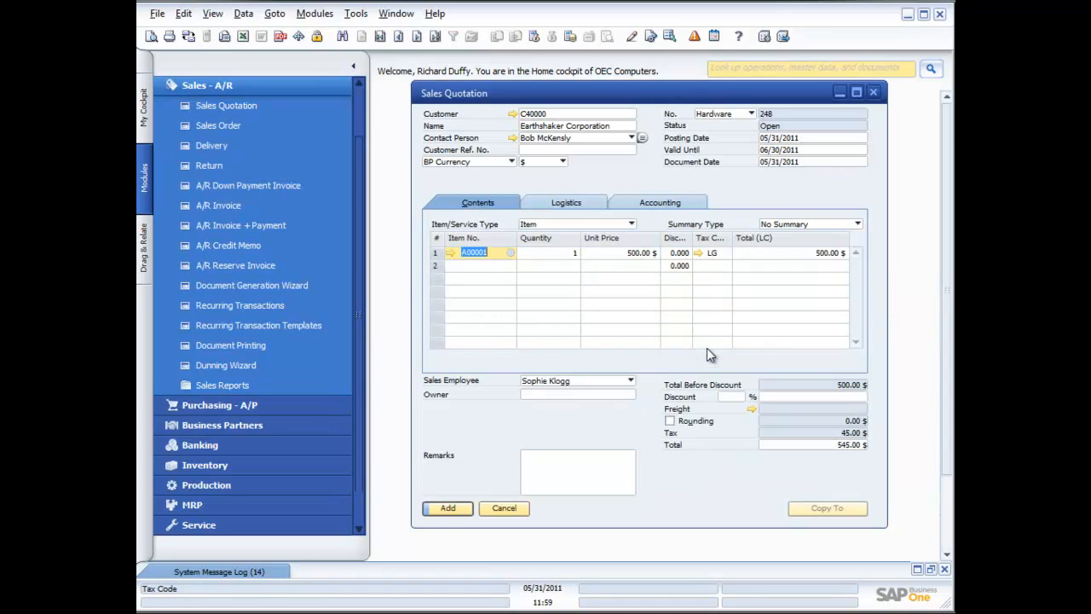
{"action": "left_click", "coordinate": [552, 253]}
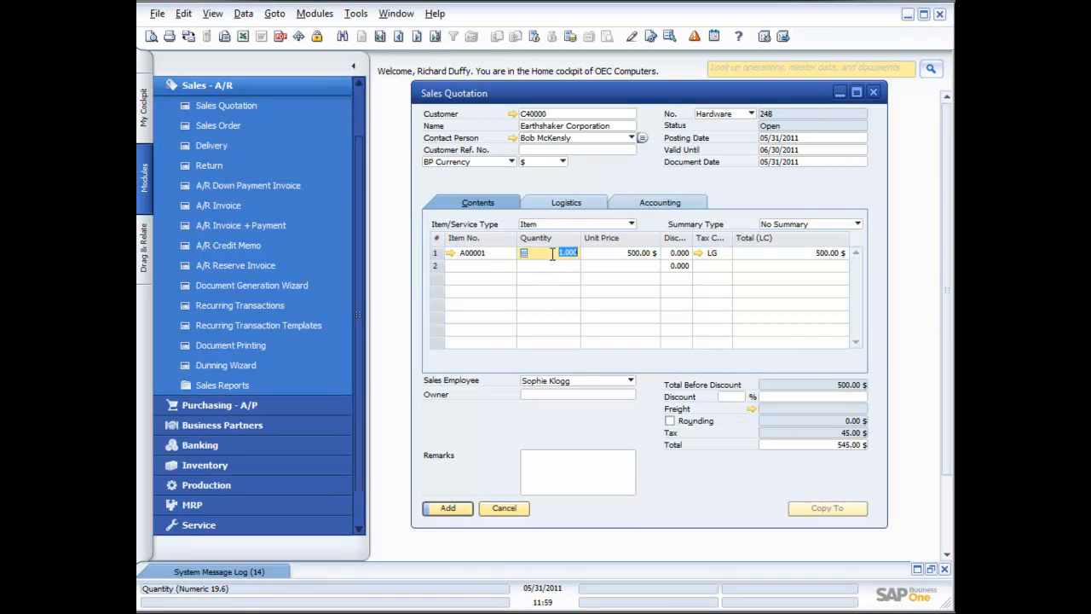
{"action": "type", "text": "5"}
{"action": "key", "text": "Tab"}
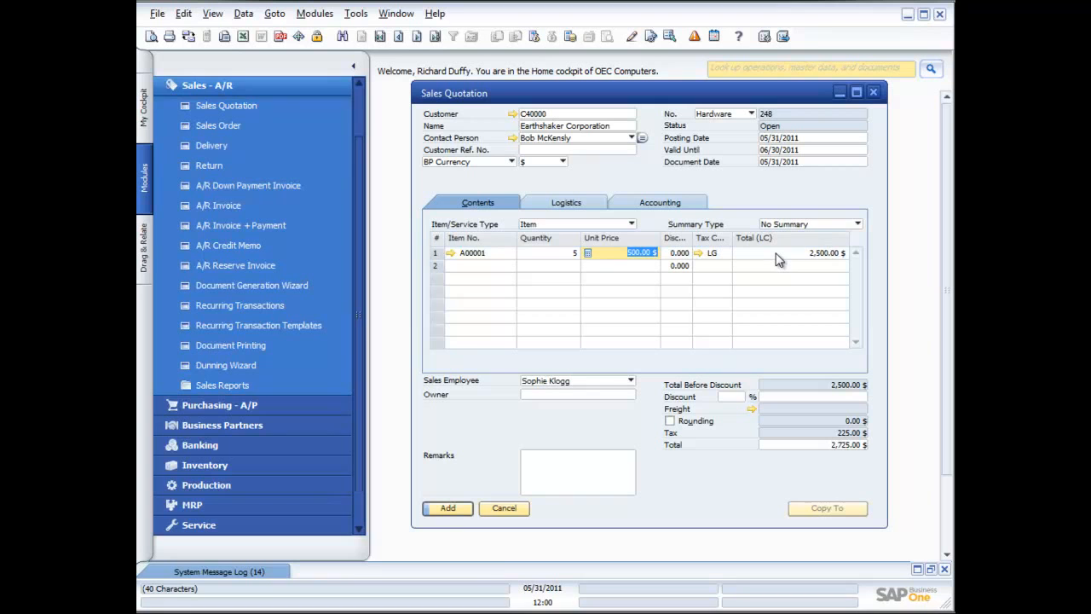
- Add item A00002 to the second row with a quantity of 5 and save the quotation
{"action": "left_click", "coordinate": [480, 266]}
{"action": "left_click", "coordinate": [513, 266]}
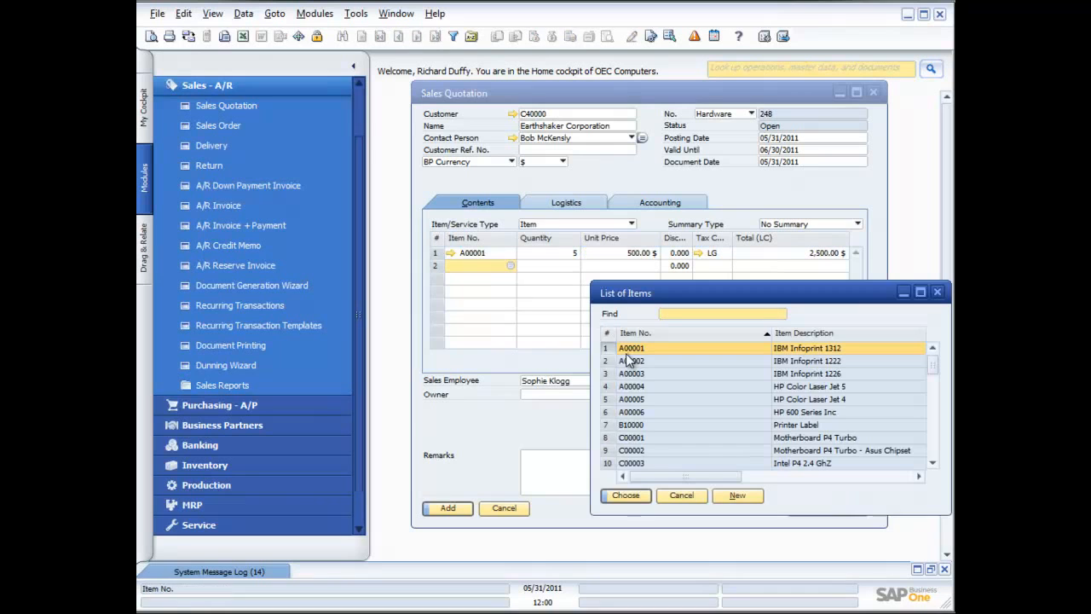
{"action": "key", "text": "Return"}
{"action": "left_click", "coordinate": [576, 266]}
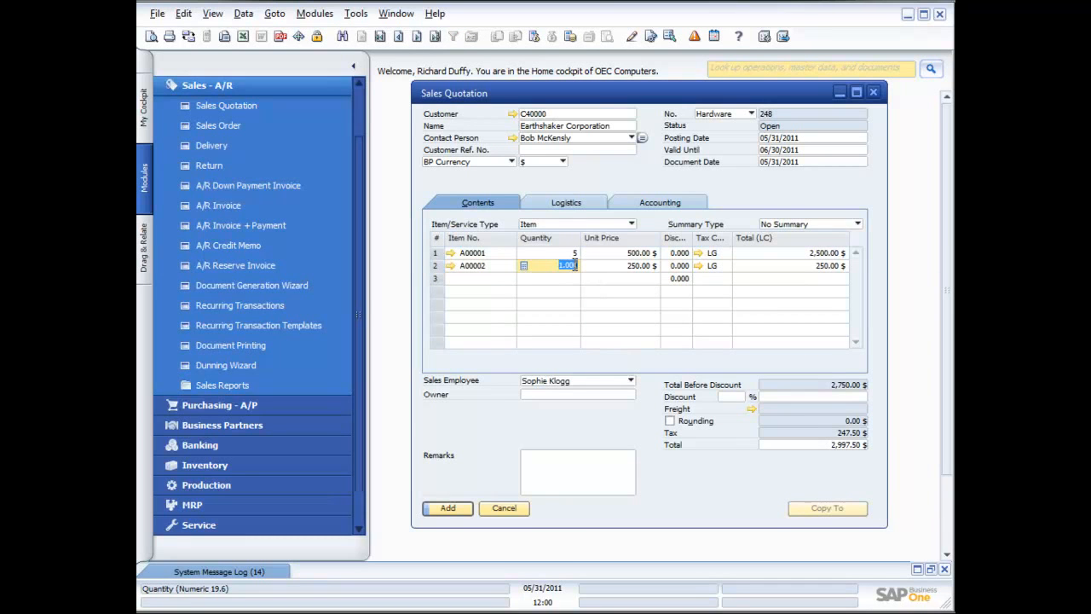
{"action": "key", "text": "BackSpace"}
{"action": "type", "text": "5"}
{"action": "key", "text": "Tab"}
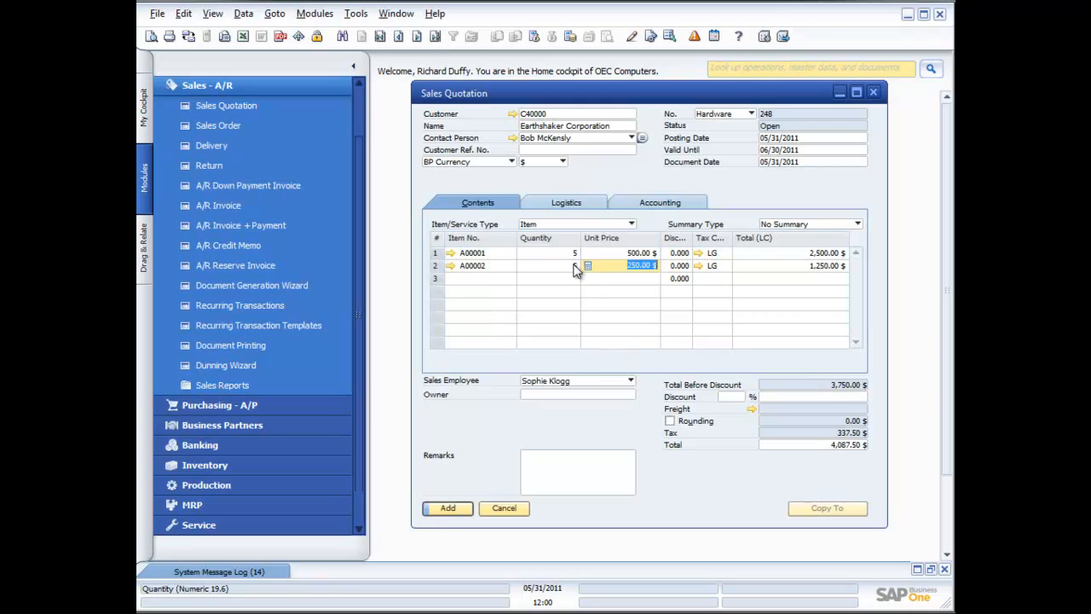
{"action": "left_click", "coordinate": [446, 509]}
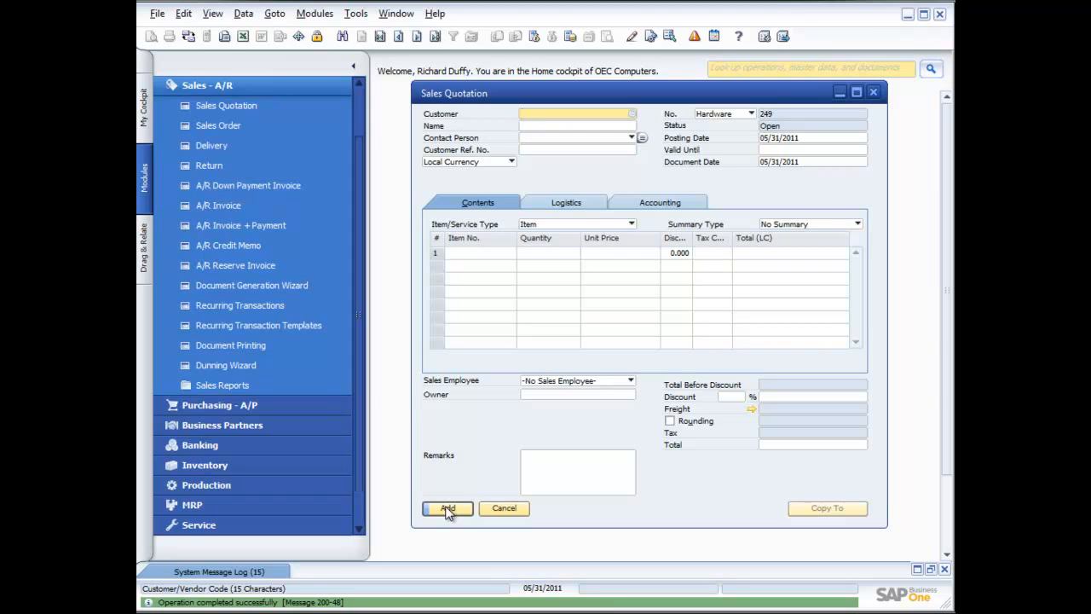
- Reopen the last saved quotation and view its gross profit and the available base price options, keeping Item Cost
{"action": "left_click", "coordinate": [435, 36]}
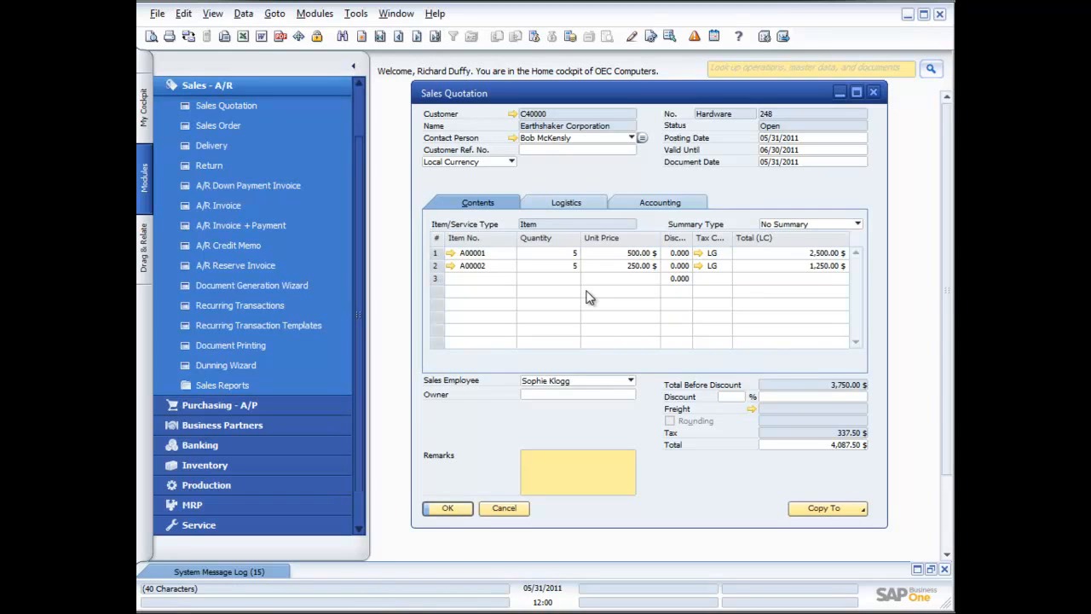
{"action": "left_click", "coordinate": [596, 266]}
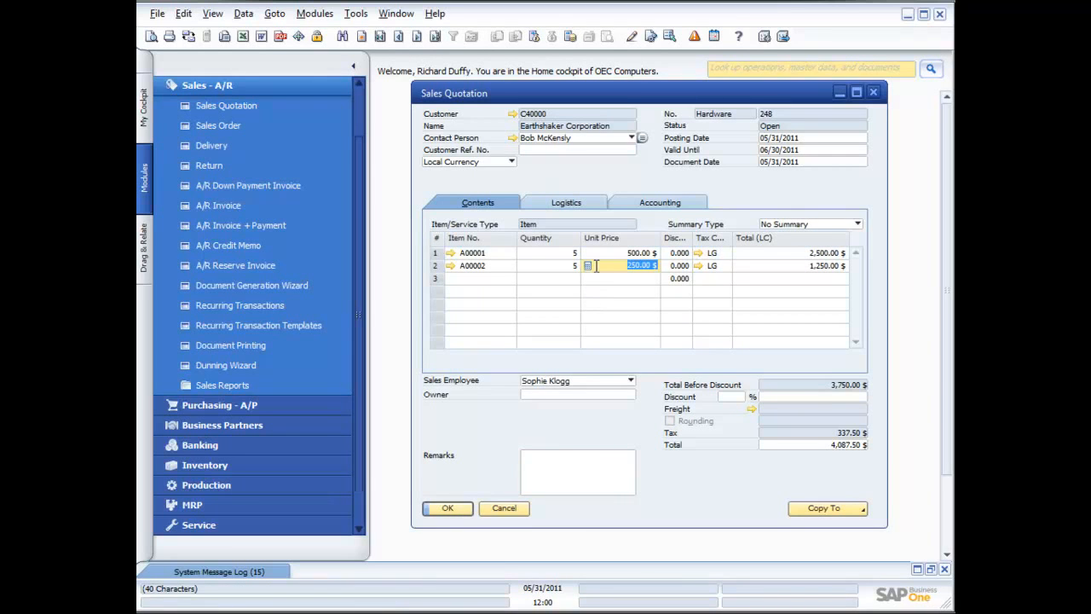
{"action": "right_click", "coordinate": [596, 266]}
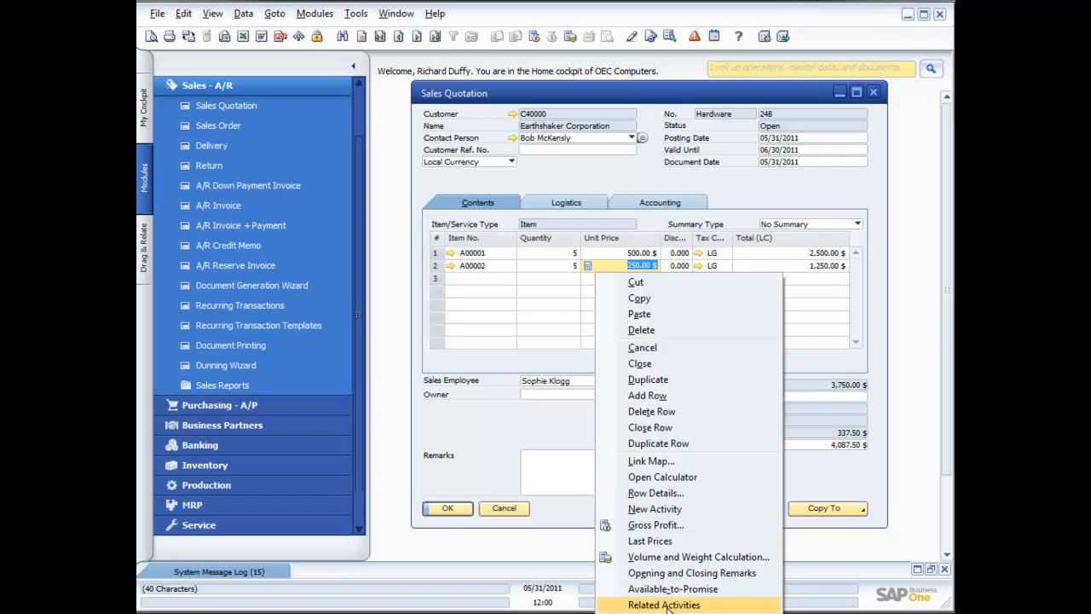
{"action": "left_click", "coordinate": [654, 525]}
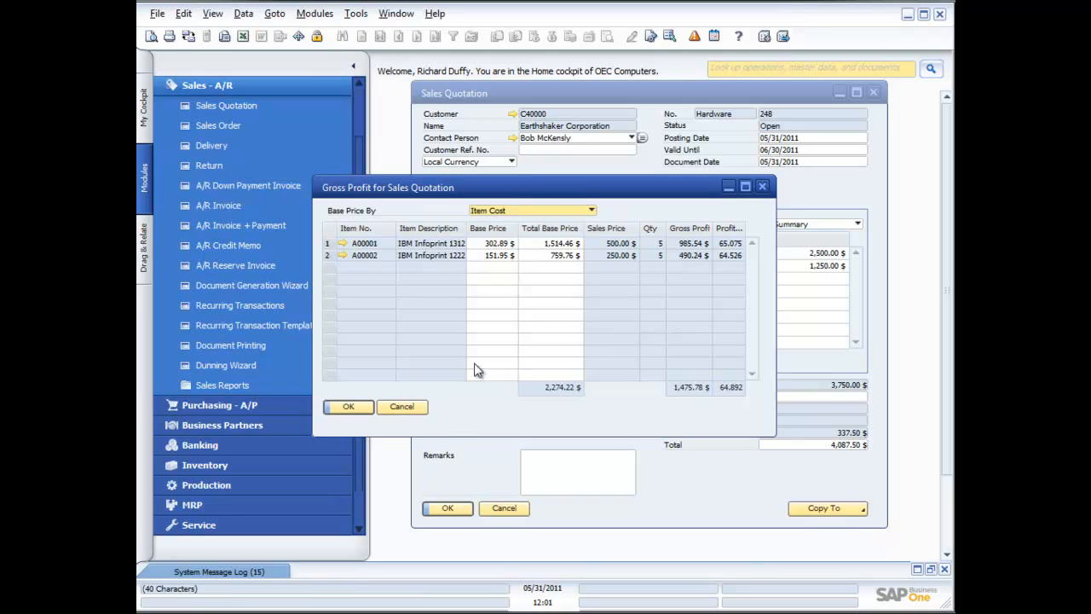
{"action": "left_click", "coordinate": [592, 210]}
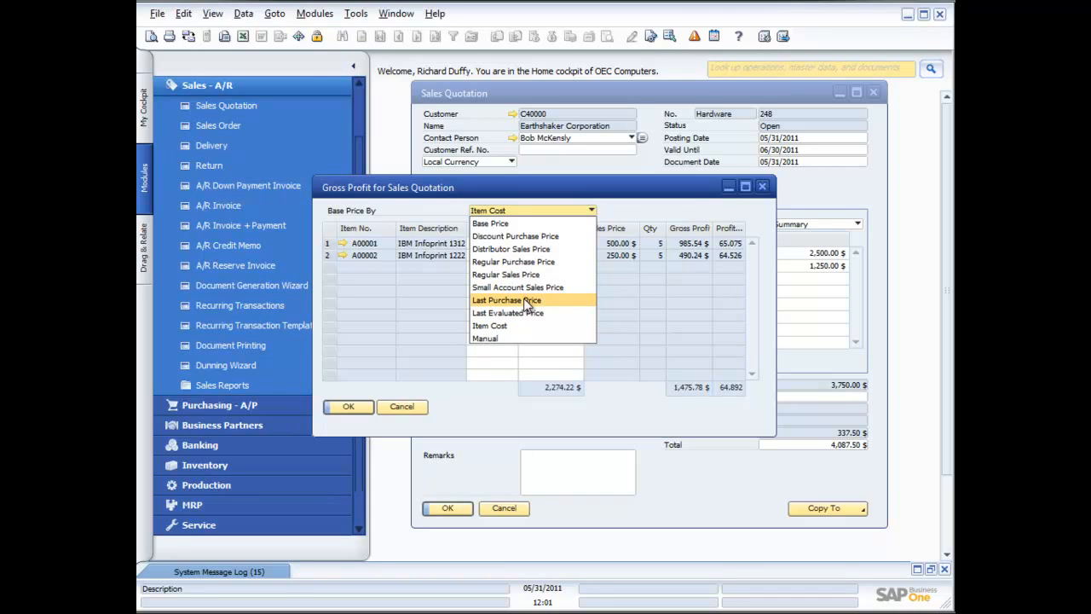
{"action": "left_click", "coordinate": [472, 400]}
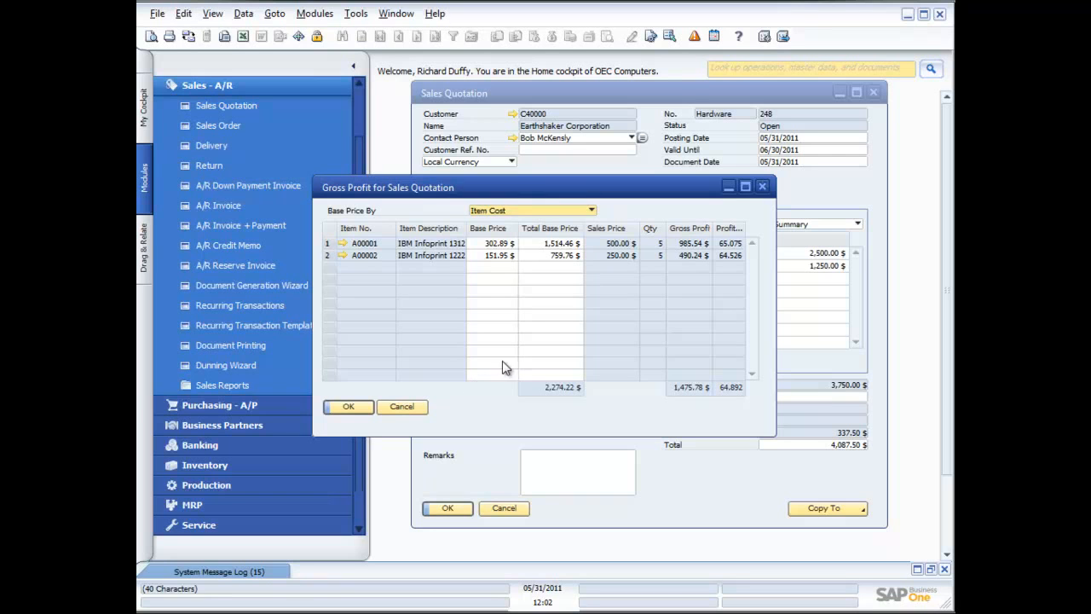
{"action": "left_click", "coordinate": [404, 410]}
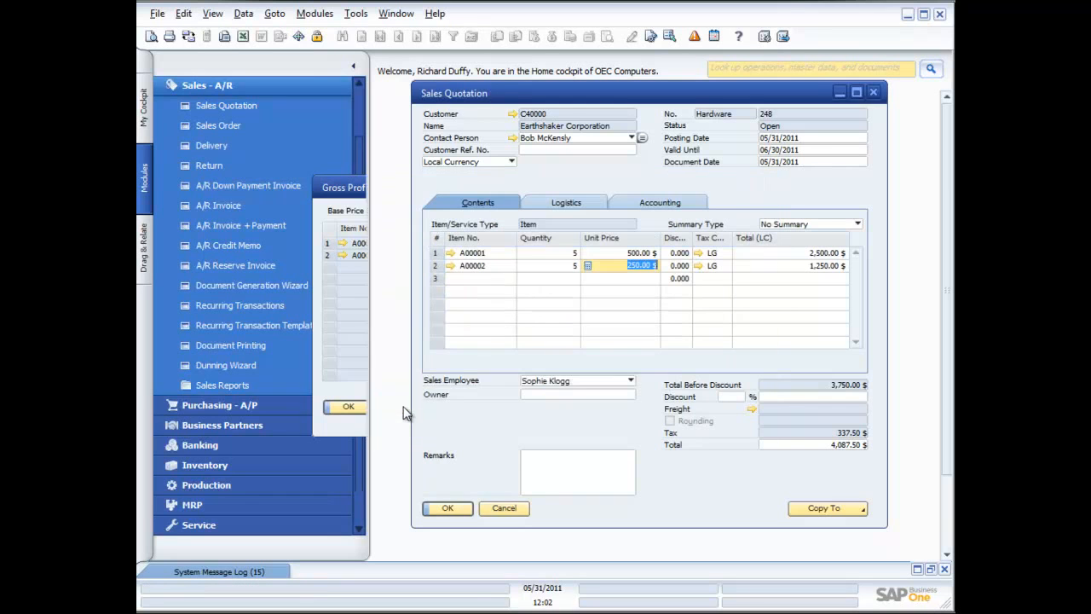
- Check the available-to-promise inventory status of item A00002, including the remaining rows and columns, and close it
{"action": "left_click", "coordinate": [631, 266]}
{"action": "right_click", "coordinate": [628, 273]}
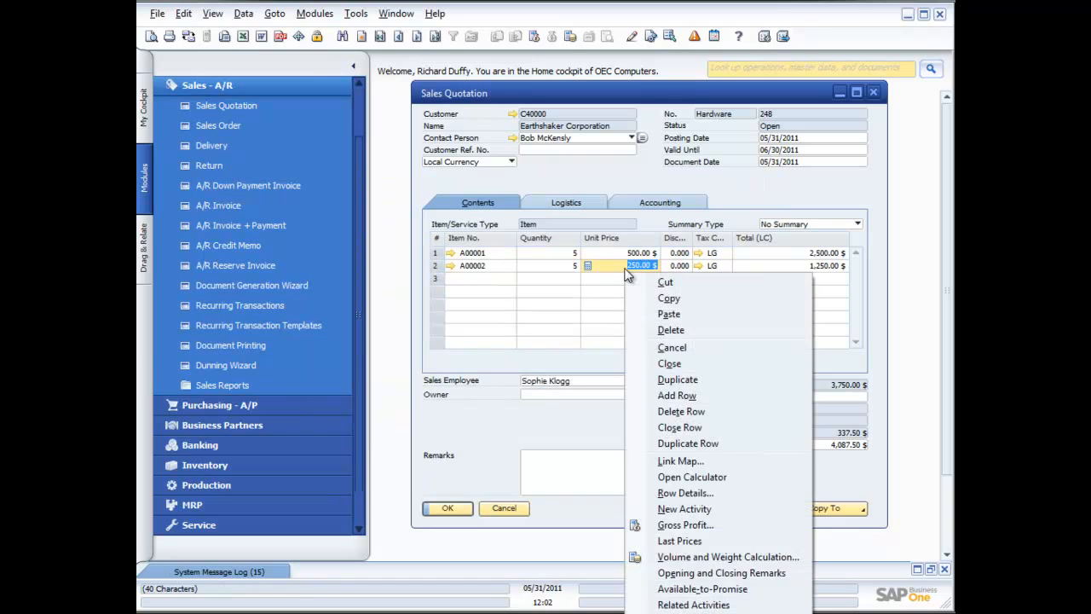
{"action": "left_click", "coordinate": [696, 591]}
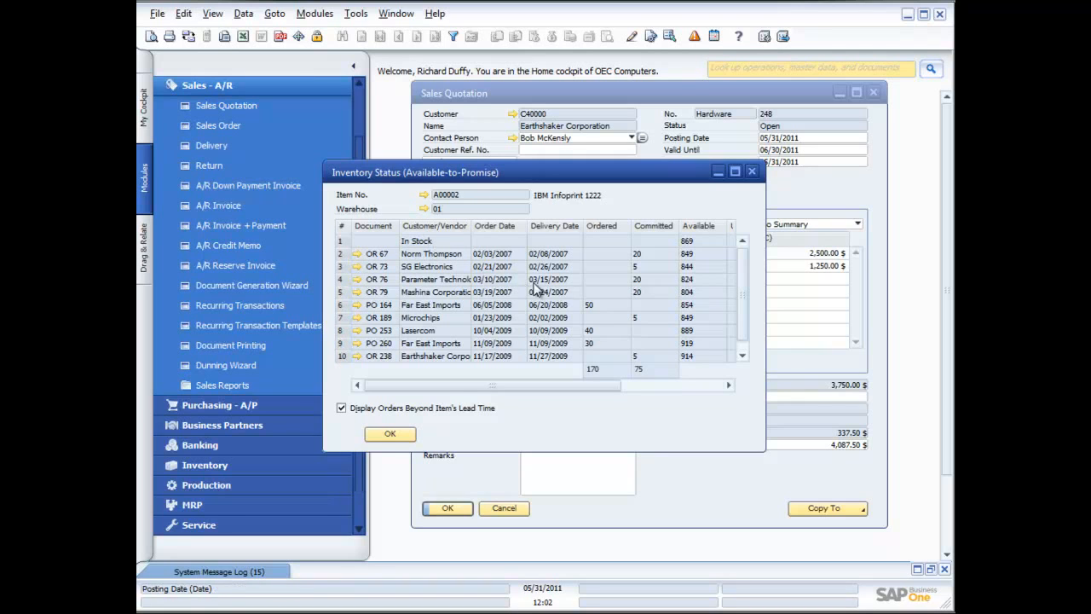
{"action": "left_click", "coordinate": [742, 357]}
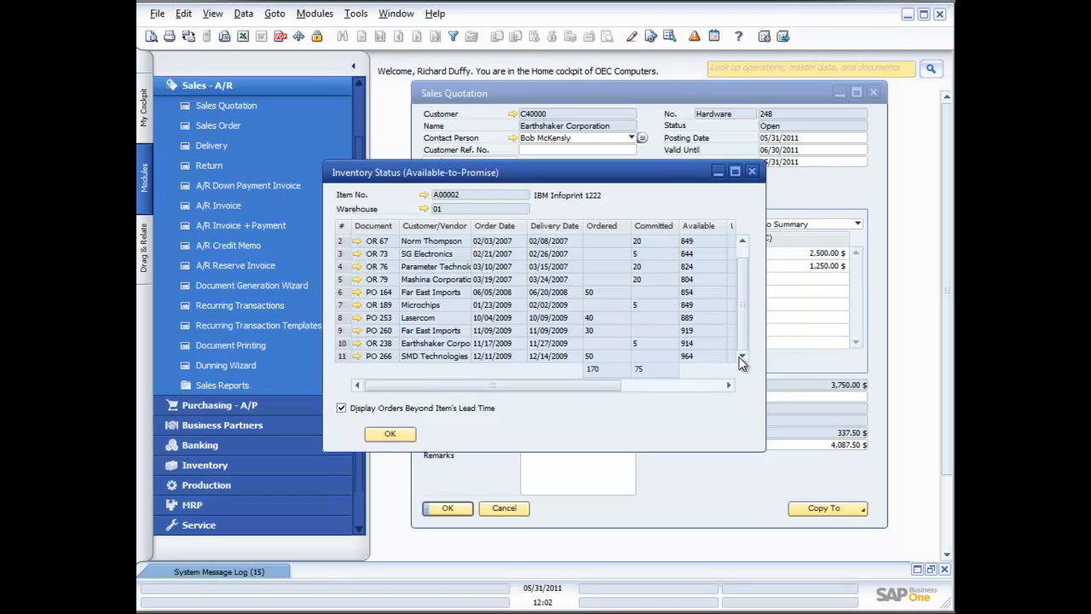
{"action": "left_click", "coordinate": [684, 385]}
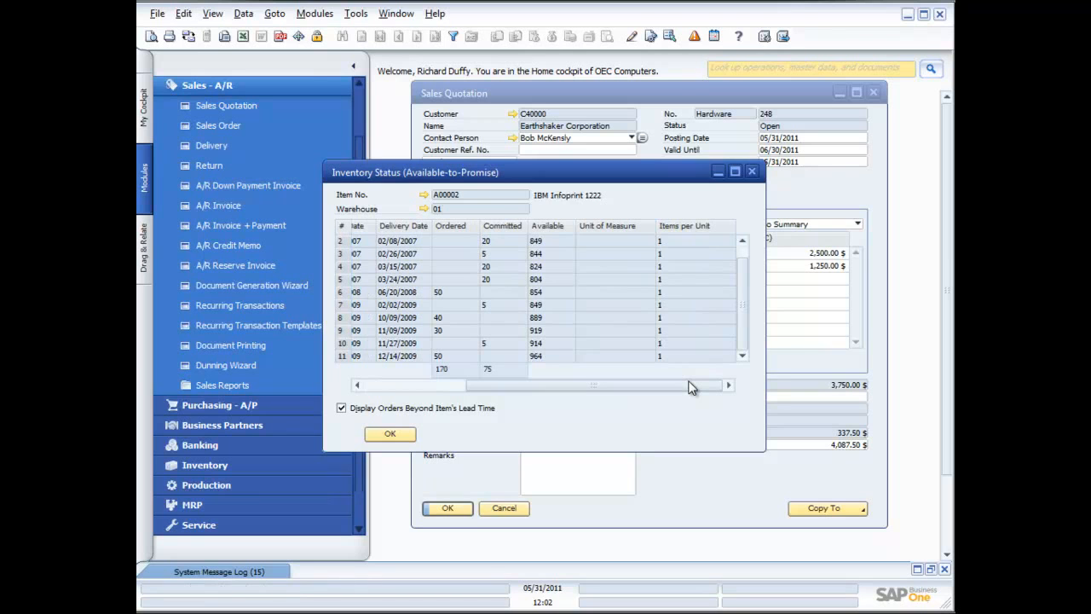
{"action": "left_click", "coordinate": [753, 172]}
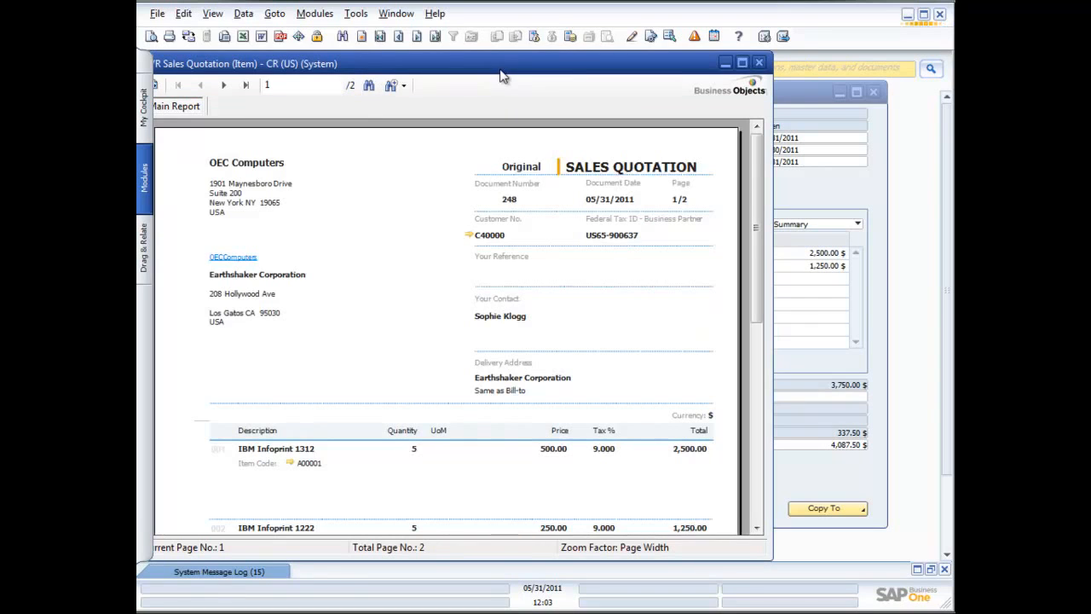
- Reposition the sales quotation print preview and open the item master data for A00001 from it
{"action": "left_click_drag", "start_coordinate": [503, 75], "coordinate": [556, 75]}
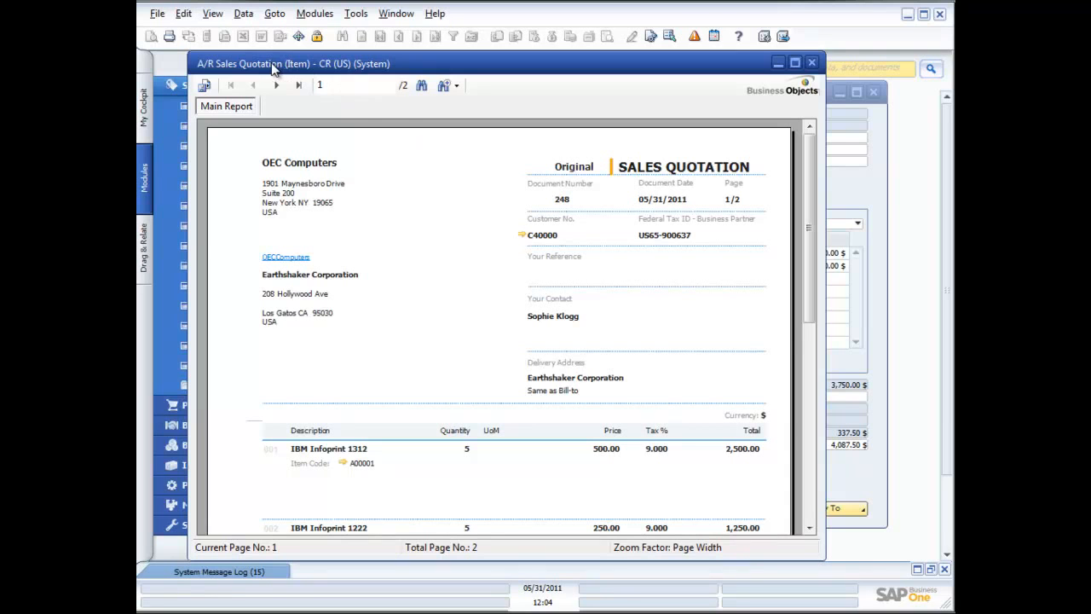
{"action": "left_click", "coordinate": [343, 462]}
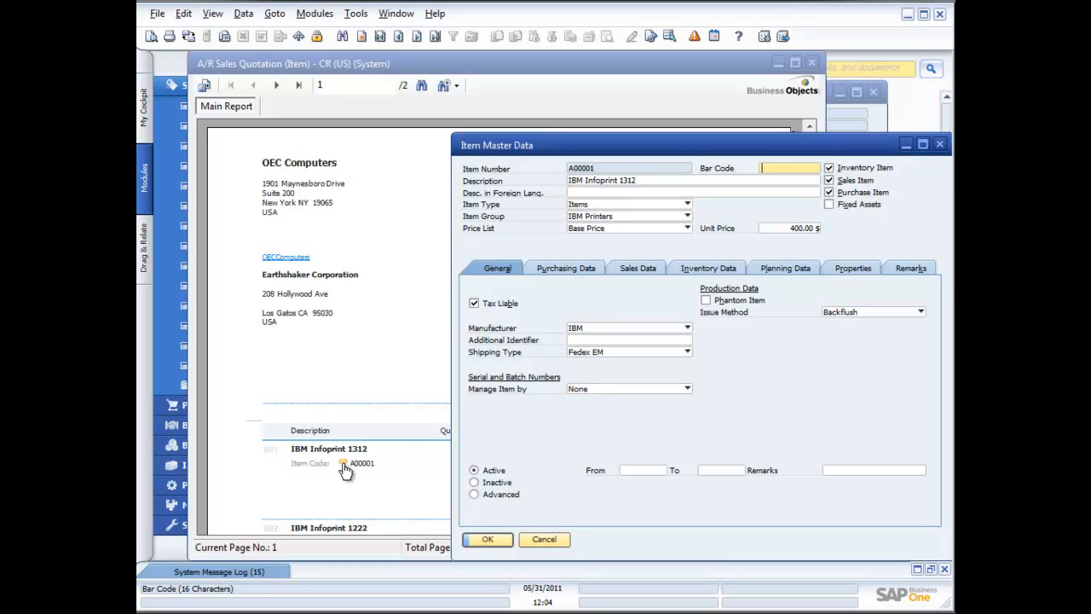
- Close the item master data, look through the rest of the quotation print preview and close it
{"action": "left_click", "coordinate": [939, 144]}
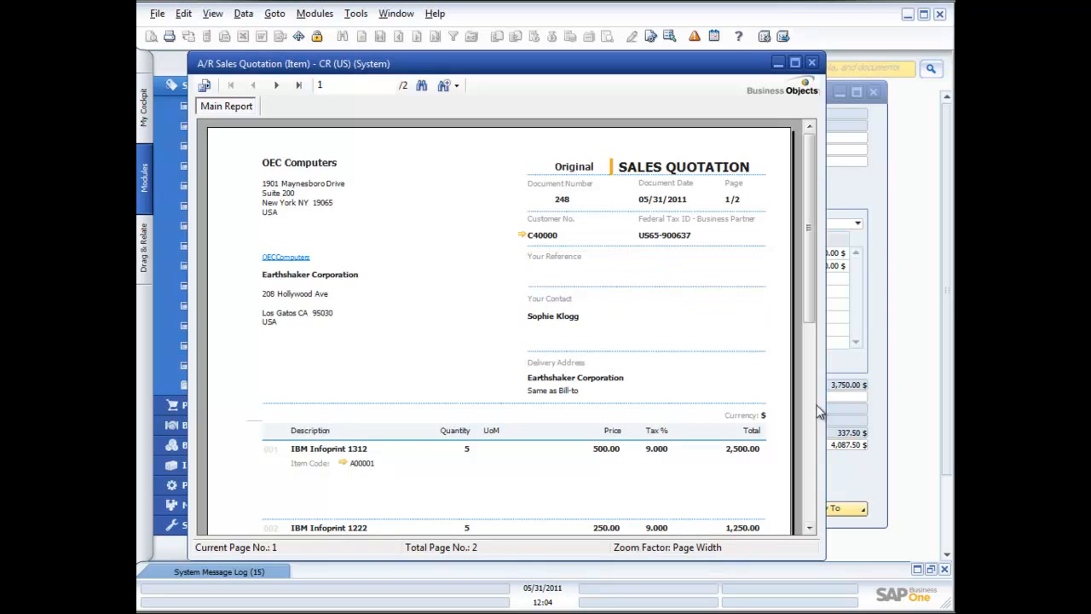
{"action": "left_click", "coordinate": [812, 433]}
{"action": "left_click_drag", "start_coordinate": [811, 434], "coordinate": [809, 218]}
{"action": "left_click", "coordinate": [813, 64]}
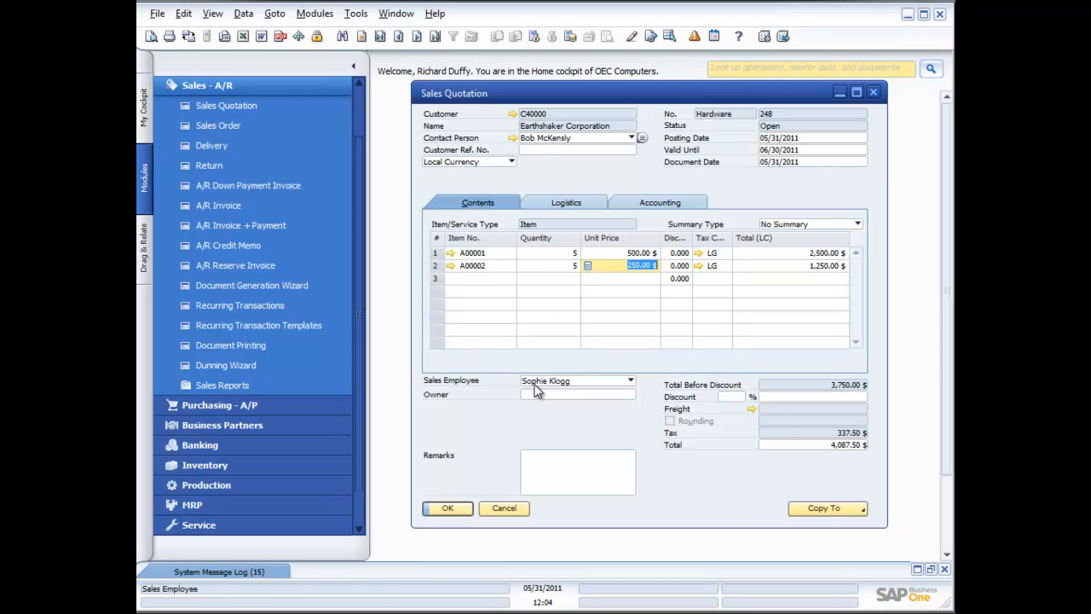
- Copy the quotation to a sales order, set its delivery date to 06/02/2011 and apply that date to the existing rows
{"action": "left_click", "coordinate": [859, 517]}
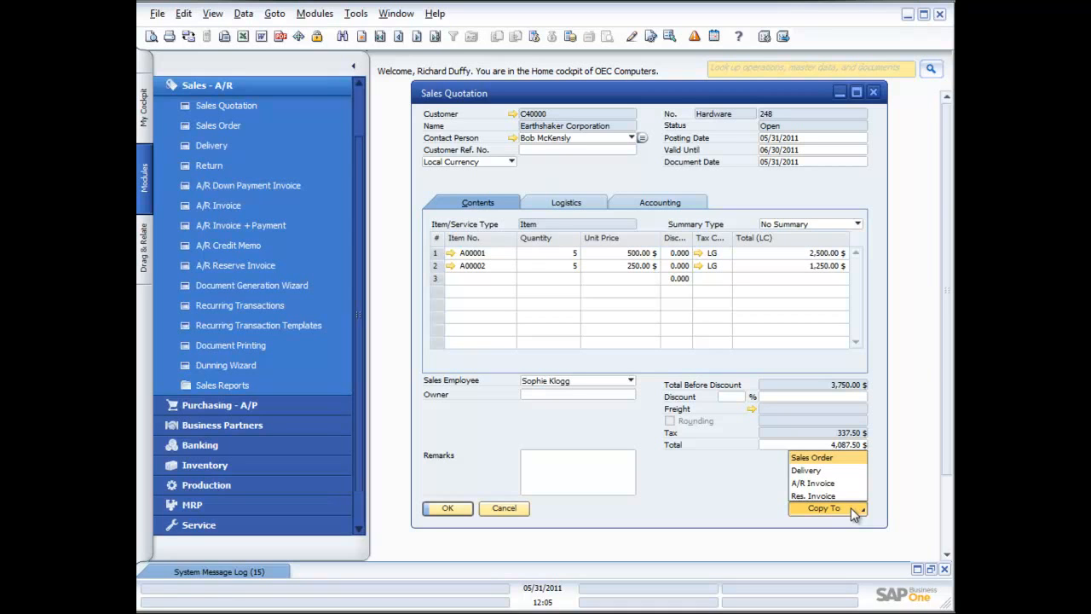
{"action": "left_click", "coordinate": [831, 458]}
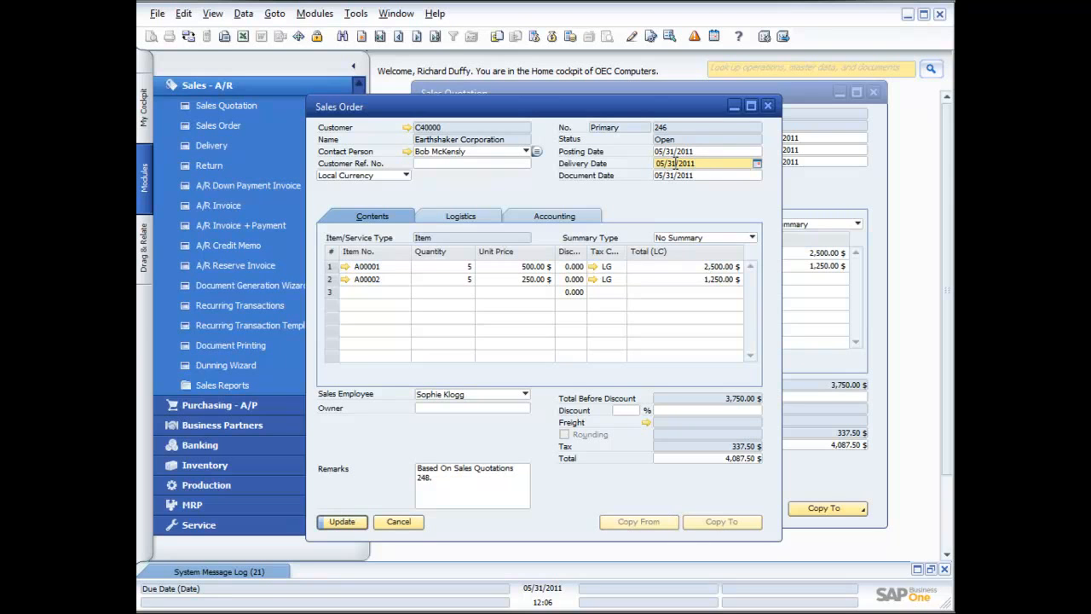
{"action": "left_click_drag", "start_coordinate": [677, 162], "coordinate": [657, 163]}
{"action": "type", "text": "06/1"}
{"action": "type", "text": "02"}
{"action": "left_click", "coordinate": [703, 175]}
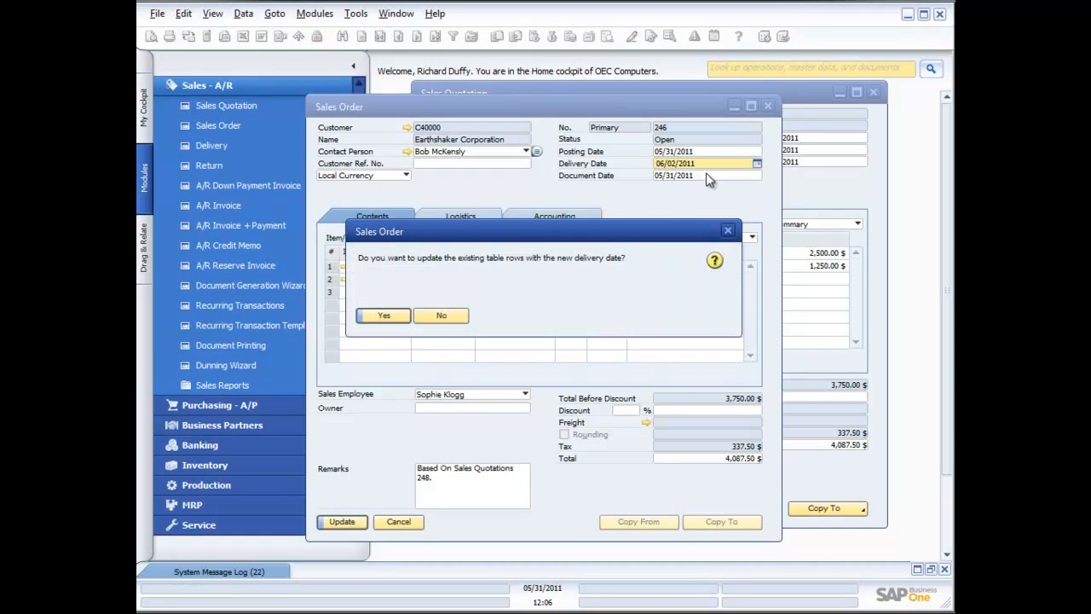
{"action": "left_click", "coordinate": [383, 316]}
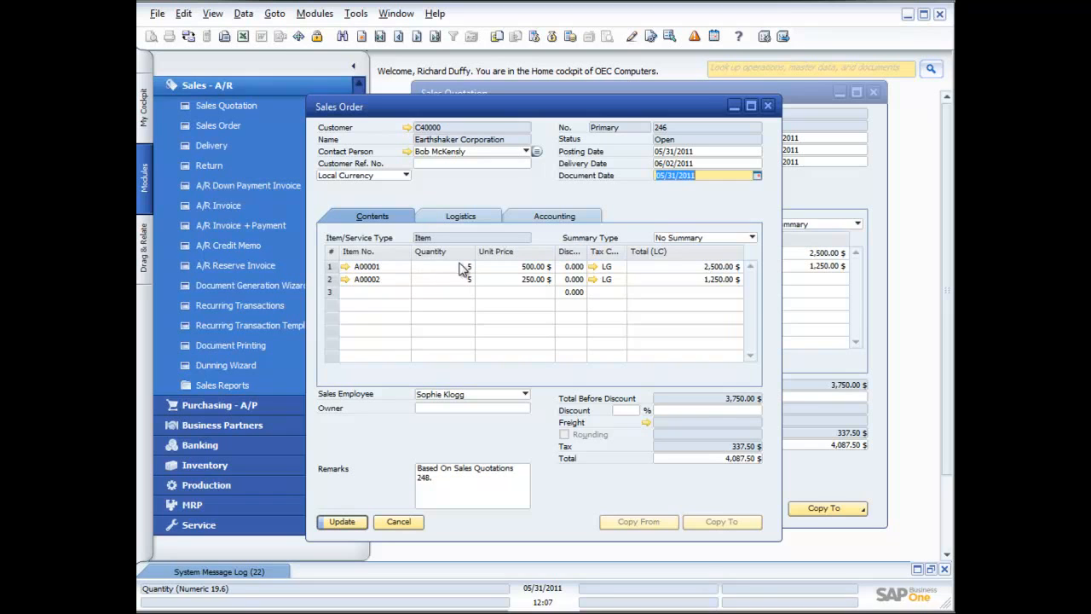
- Open the row details for item A00001 beside the sales order and review its fields down to Width
{"action": "right_click", "coordinate": [513, 265]}
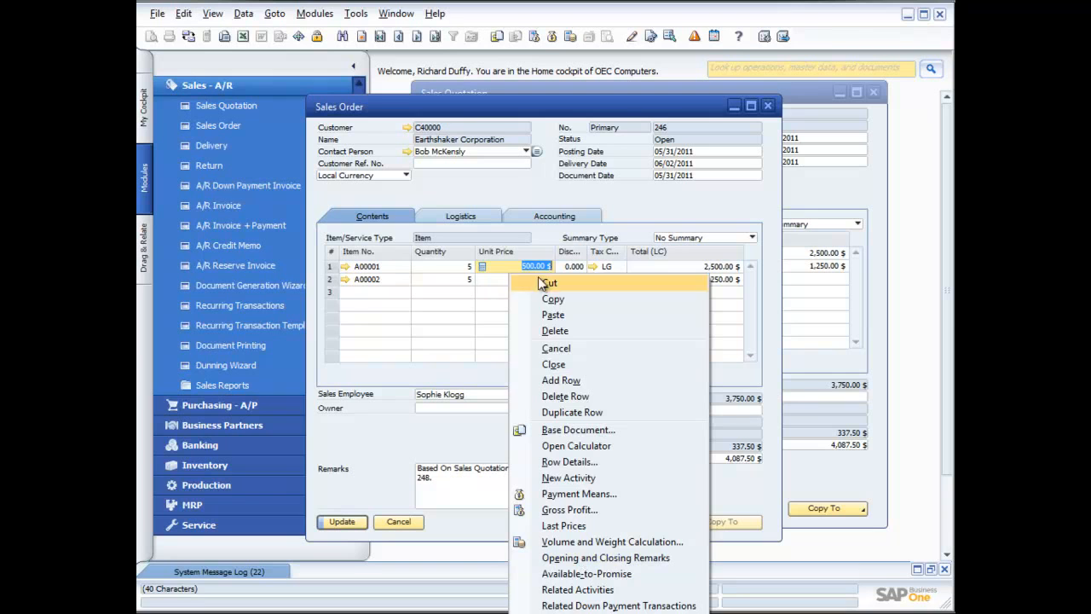
{"action": "left_click", "coordinate": [458, 271]}
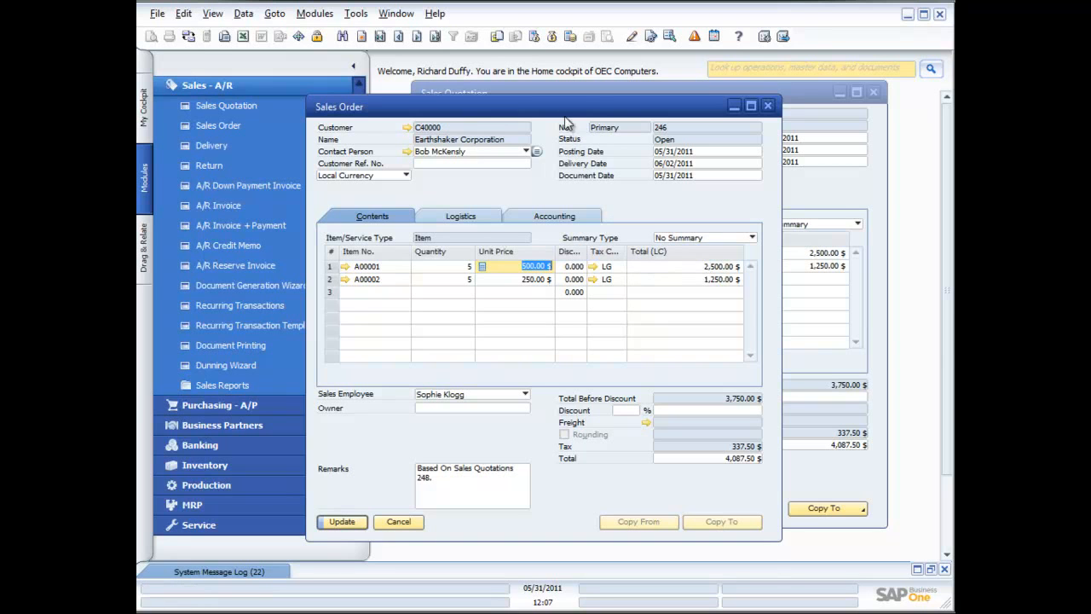
{"action": "left_click_drag", "start_coordinate": [556, 108], "coordinate": [483, 77]}
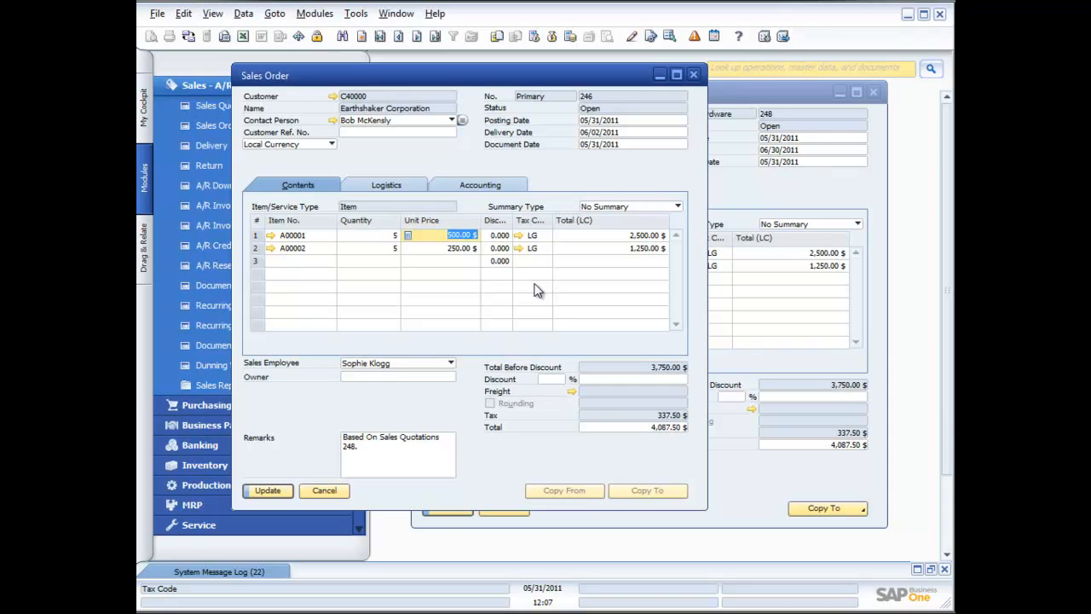
{"action": "key", "text": "ctrl+l"}
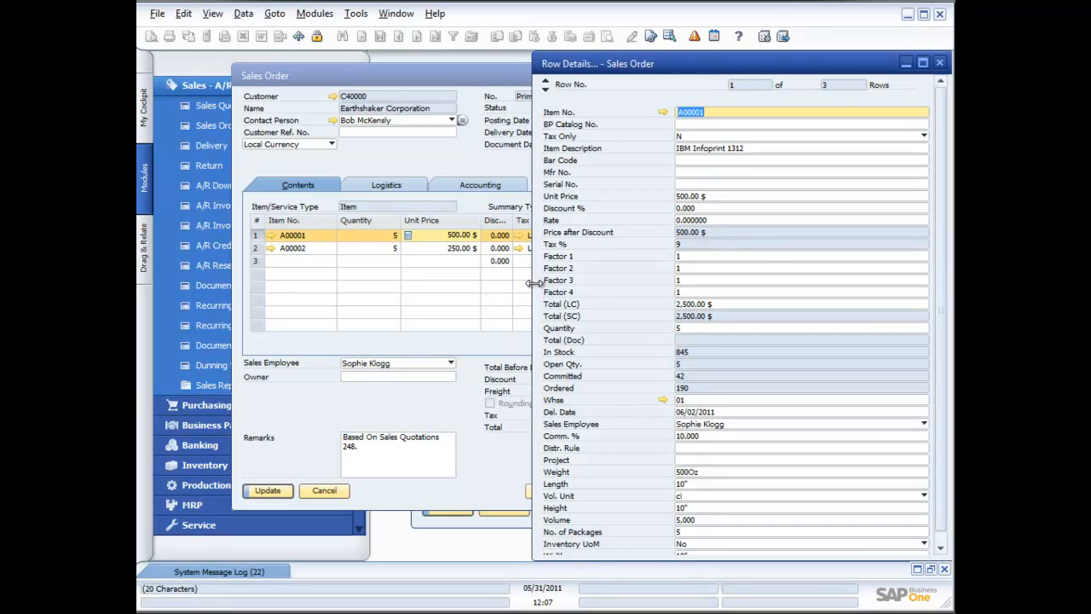
{"action": "left_click_drag", "start_coordinate": [399, 75], "coordinate": [329, 68]}
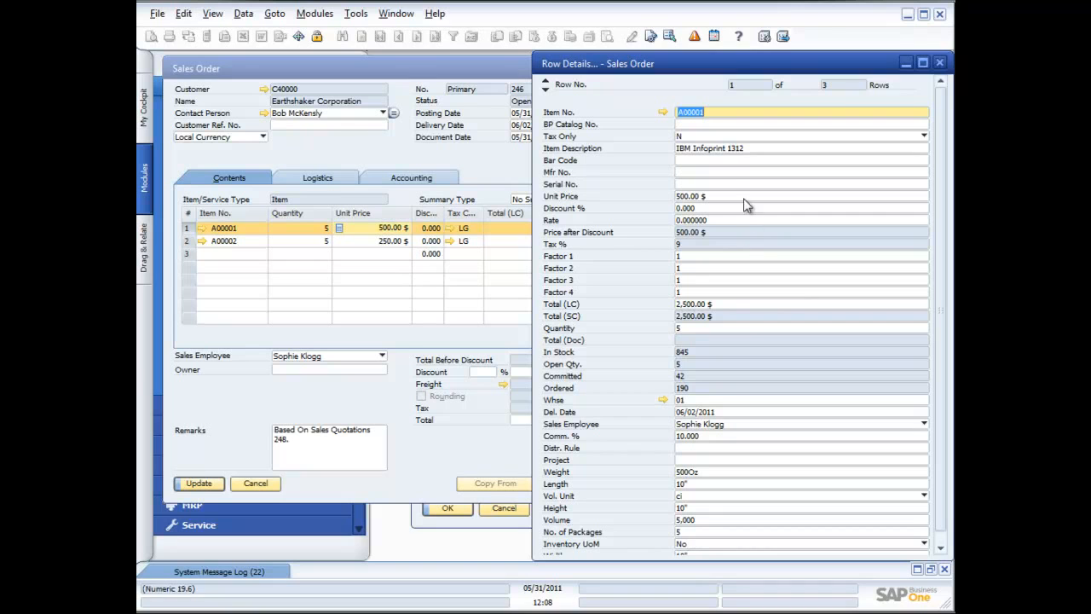
{"action": "left_click", "coordinate": [701, 159]}
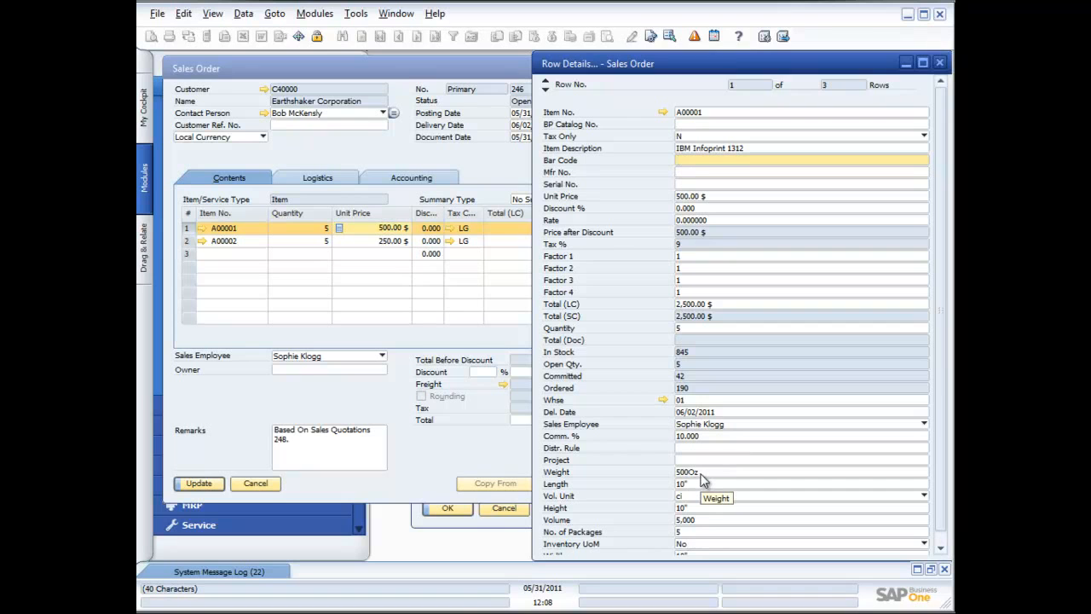
{"action": "scroll", "coordinate": [701, 480], "scroll_direction": "down", "scroll_amount": 1}
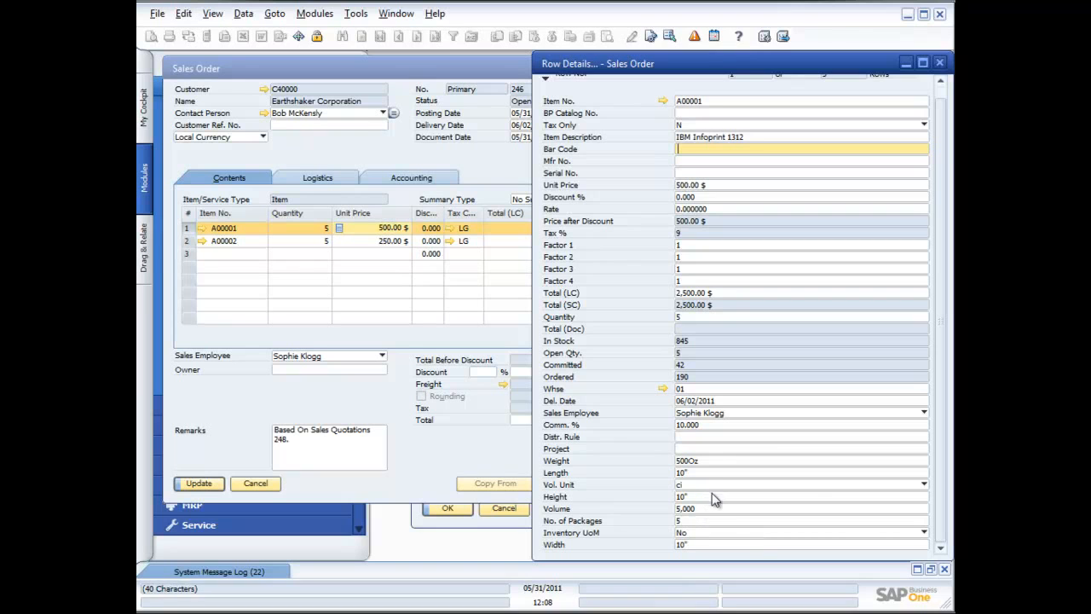
- Check the stock of item A00001 by warehouse from the Whse field, keep warehouse 01 and close the row details
{"action": "left_click", "coordinate": [706, 389]}
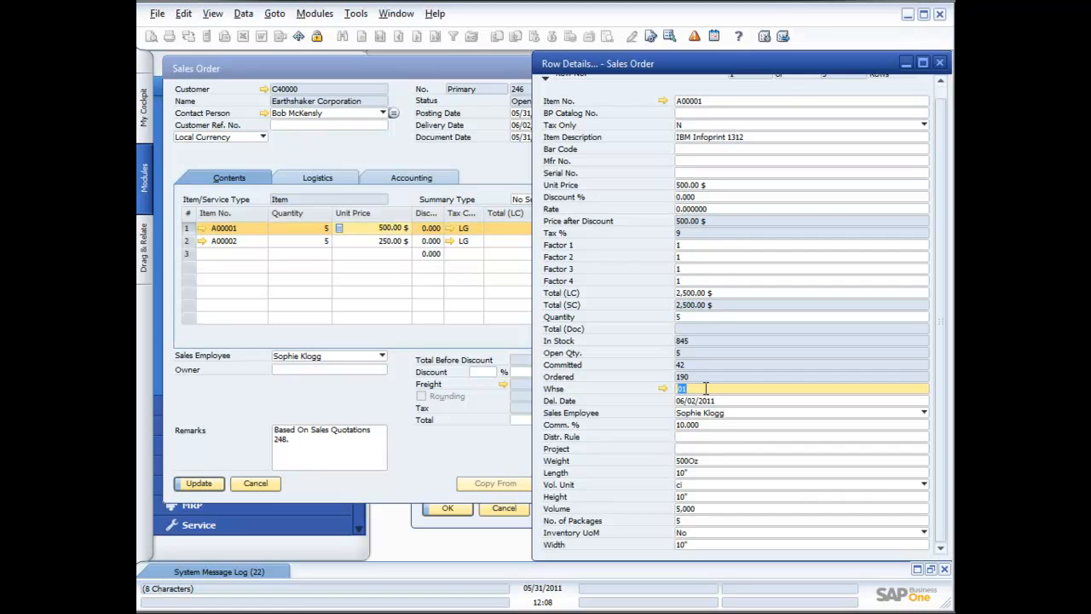
{"action": "key", "text": "ctrl+Tab"}
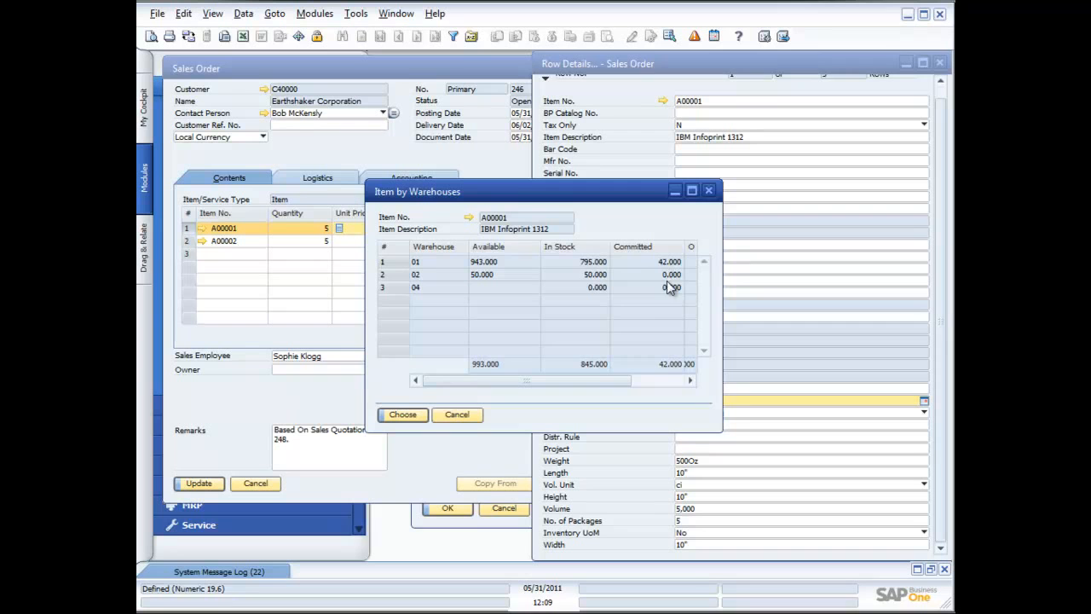
{"action": "left_click", "coordinate": [464, 416]}
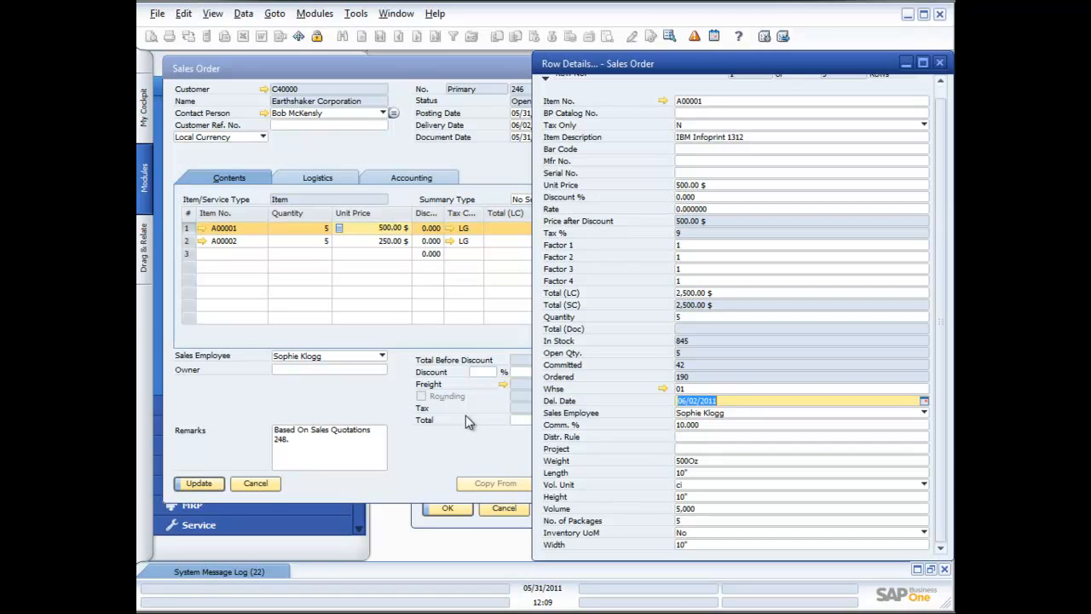
{"action": "left_click", "coordinate": [939, 64]}
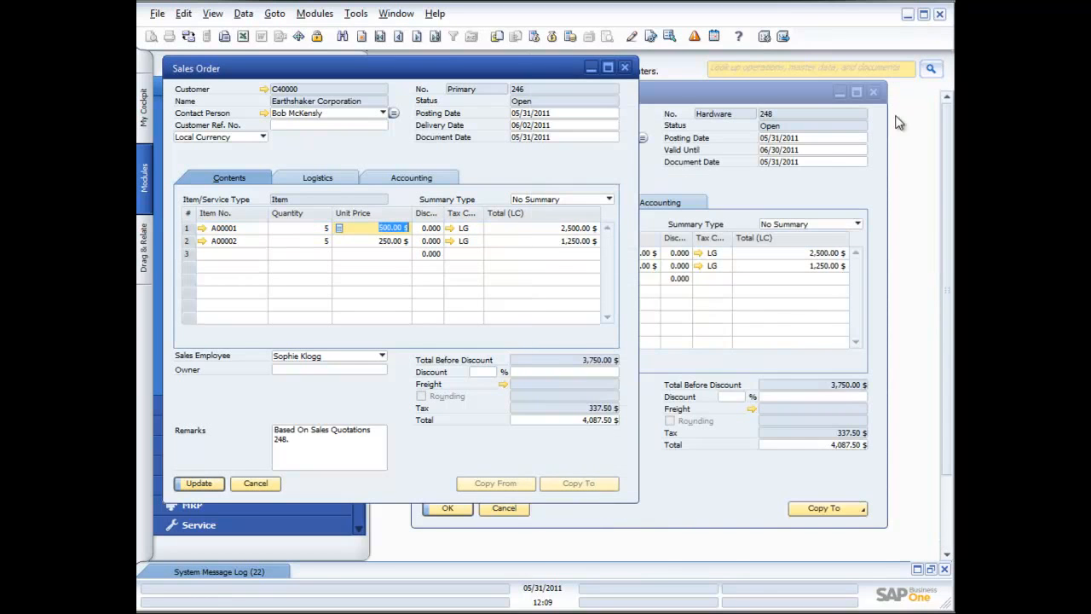
- Maximize the sales order, open its form settings and review the row format columns, keeping Type active
{"action": "left_click", "coordinate": [607, 67]}
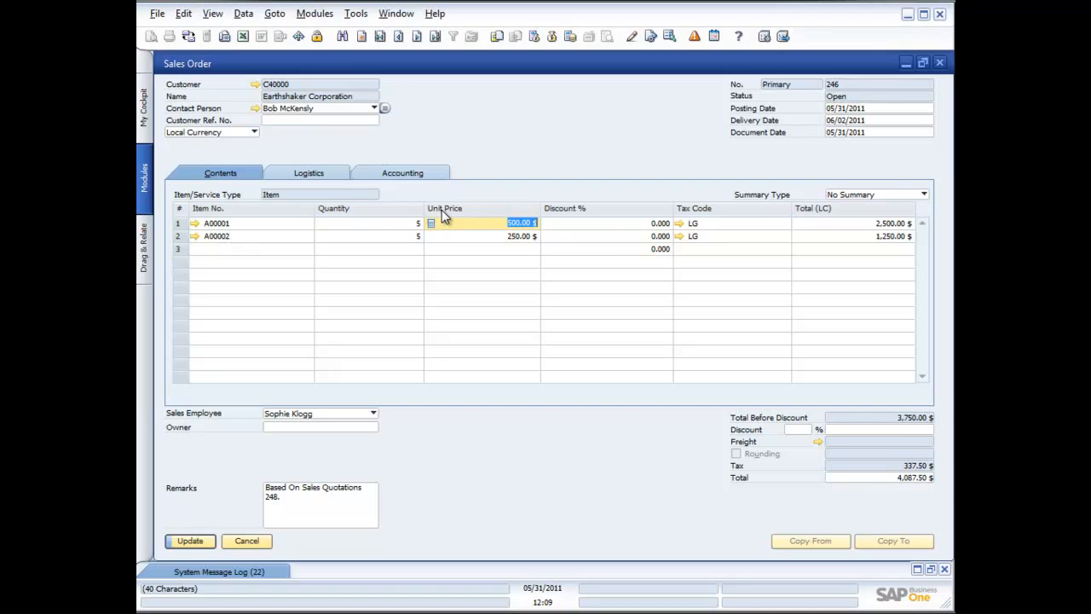
{"action": "left_click", "coordinate": [356, 16]}
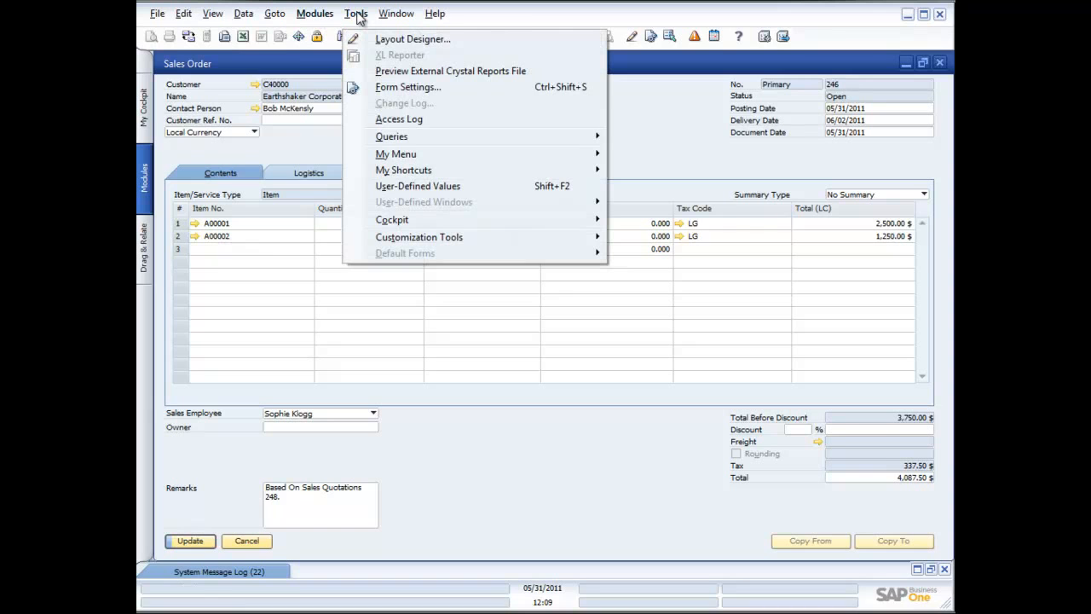
{"action": "left_click", "coordinate": [409, 86]}
{"action": "left_click_drag", "start_coordinate": [779, 291], "coordinate": [468, 254]}
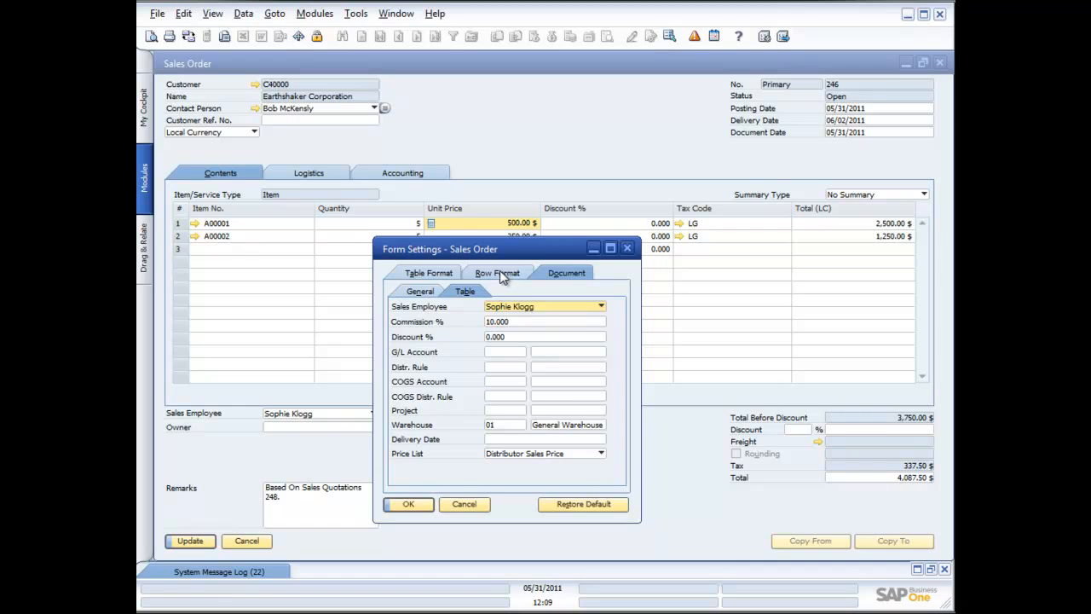
{"action": "left_click", "coordinate": [501, 274]}
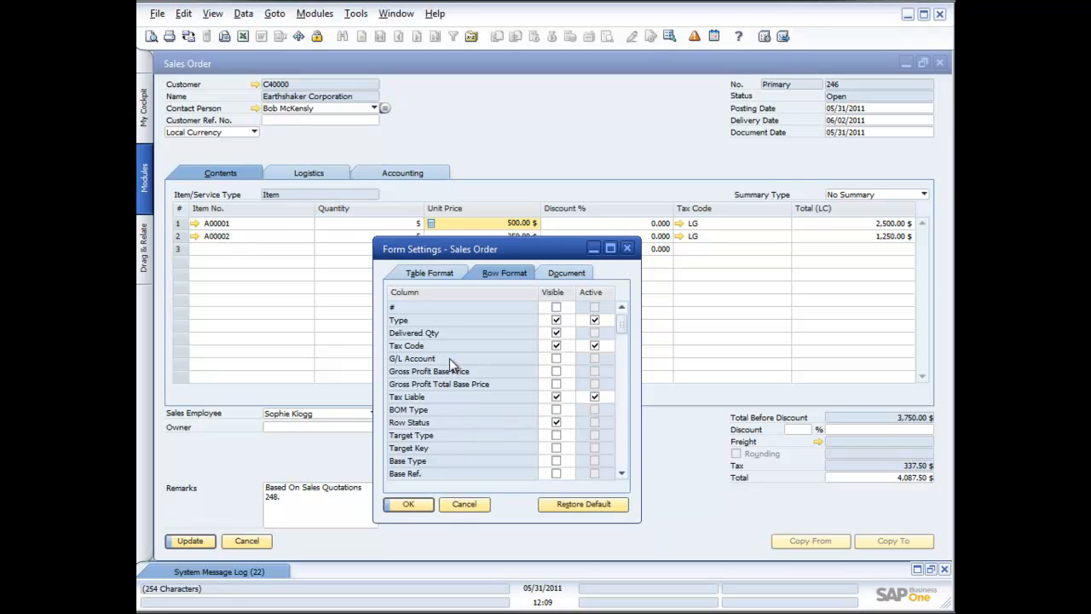
{"action": "left_click", "coordinate": [594, 319]}
{"action": "left_click", "coordinate": [594, 319]}
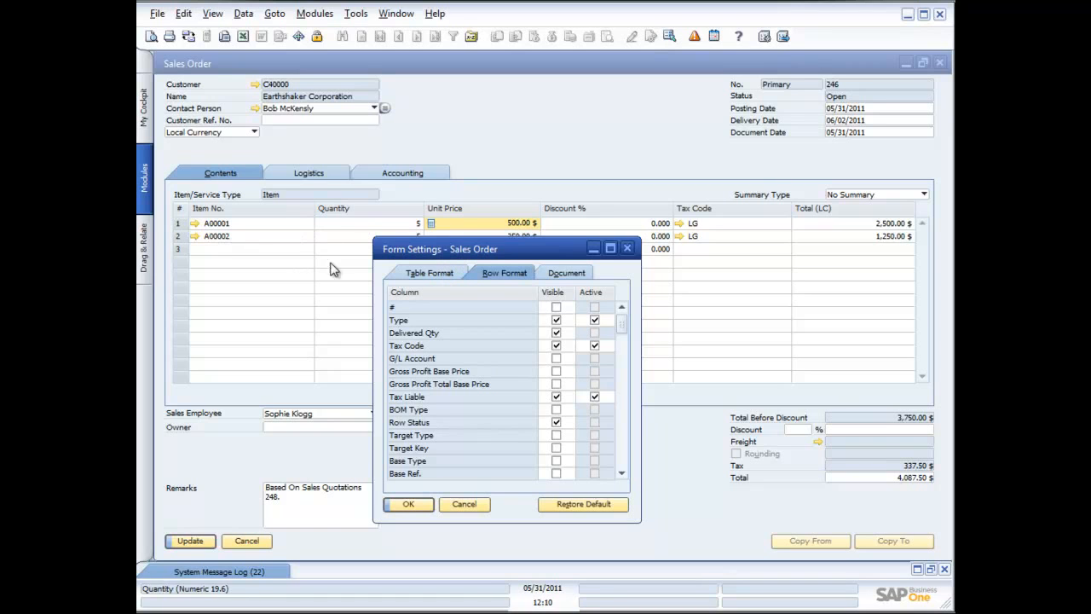
- Make the Whse column visible and active in the table format, place it before Unit Price and apply the form settings
{"action": "left_click", "coordinate": [439, 271]}
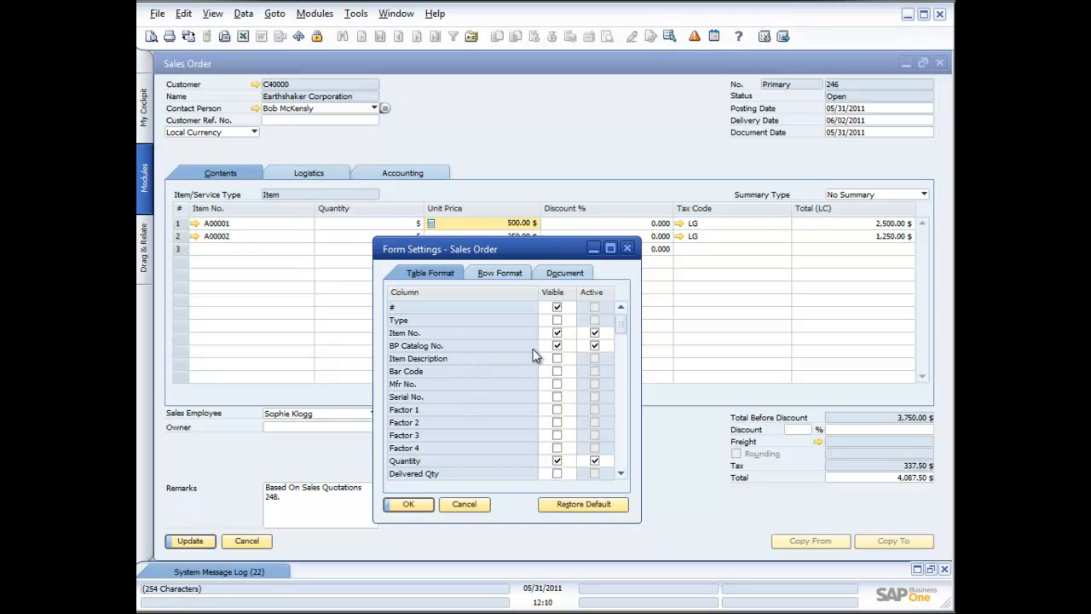
{"action": "left_click", "coordinate": [621, 475]}
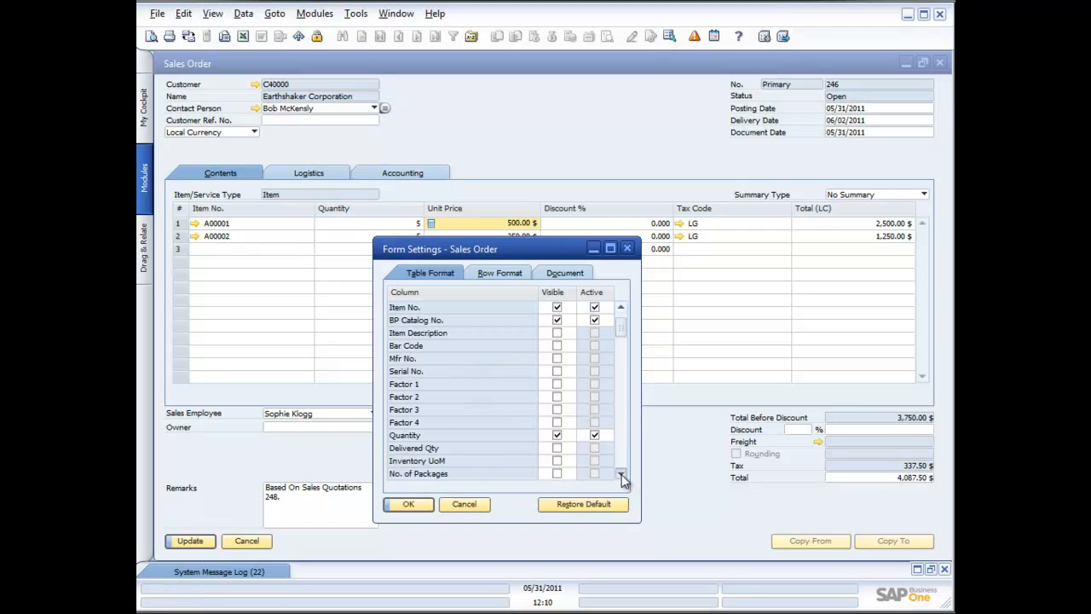
{"action": "left_click", "coordinate": [622, 475]}
{"action": "left_click", "coordinate": [622, 474]}
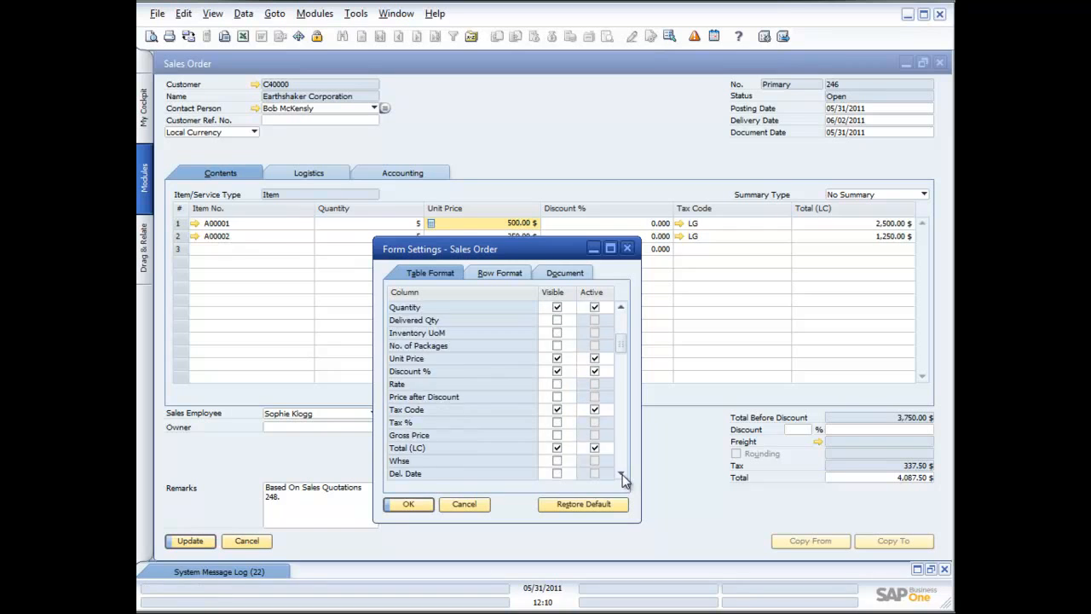
{"action": "left_click", "coordinate": [621, 475]}
{"action": "left_click", "coordinate": [557, 449]}
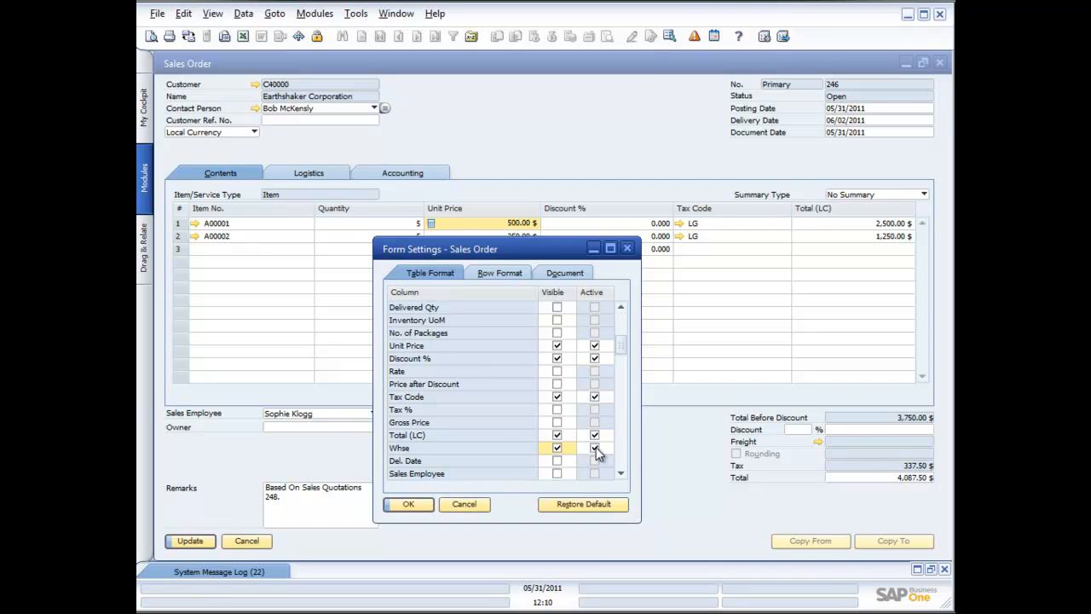
{"action": "left_click", "coordinate": [595, 449]}
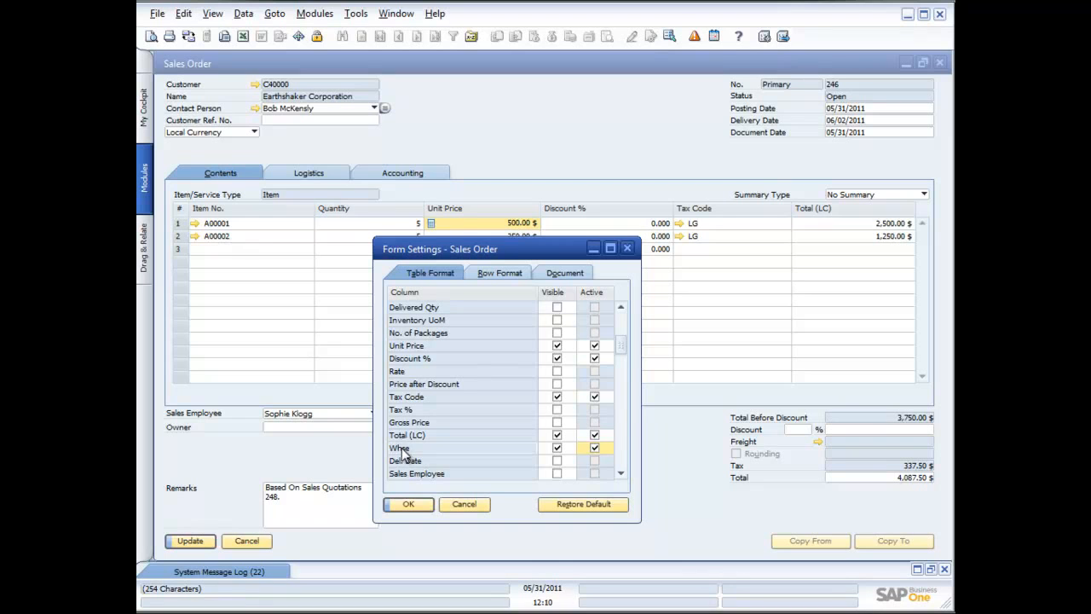
{"action": "left_click_drag", "start_coordinate": [401, 451], "coordinate": [406, 345]}
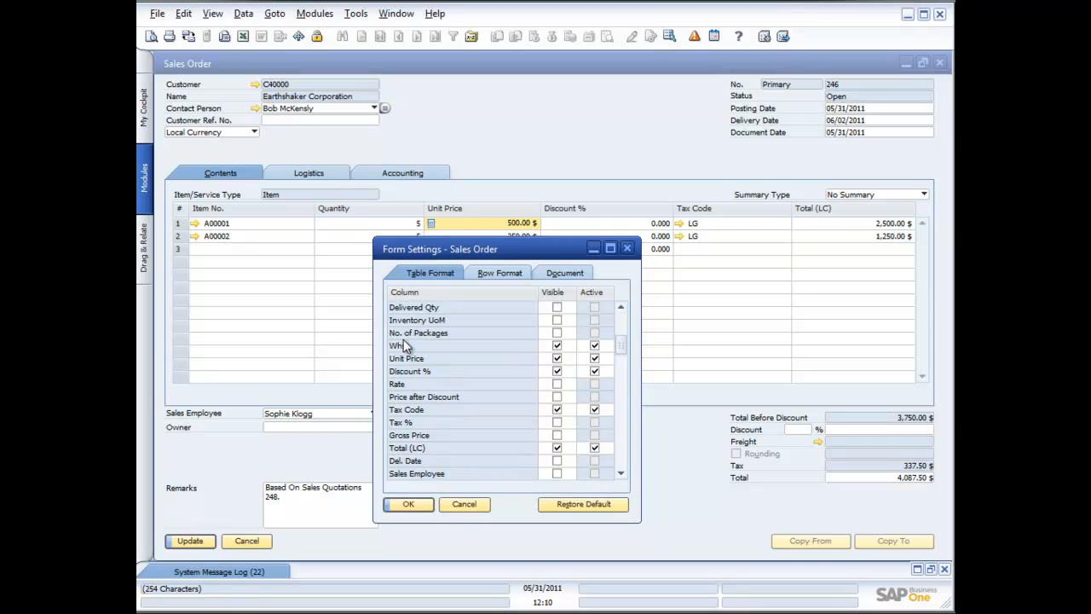
{"action": "left_click", "coordinate": [412, 502]}
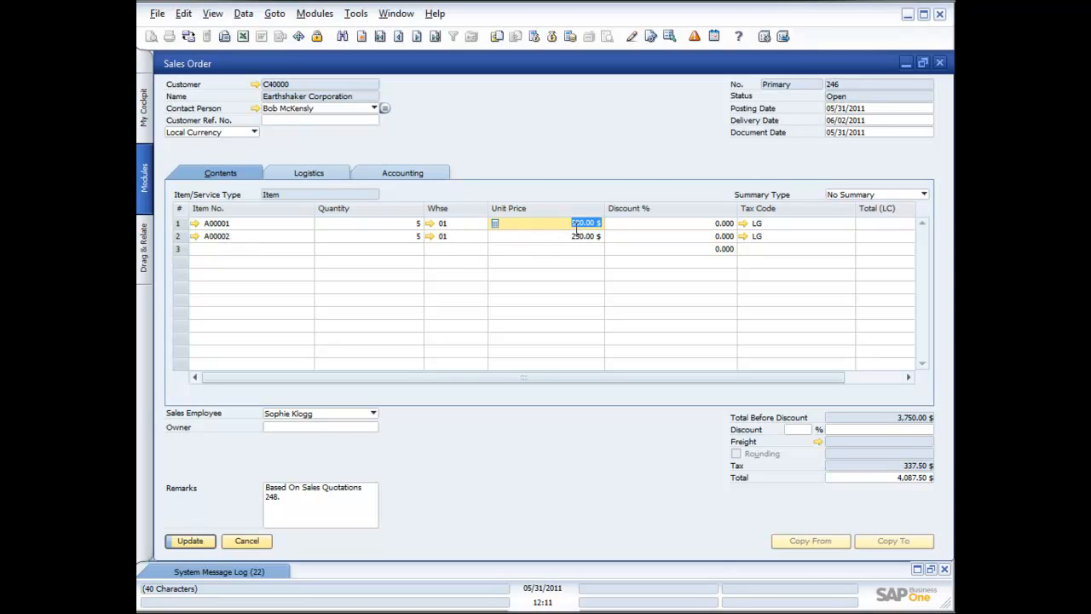
- View the warehouse list for item A00001 from the first row's Whse cell and close it without choosing another warehouse
{"action": "left_click", "coordinate": [480, 225]}
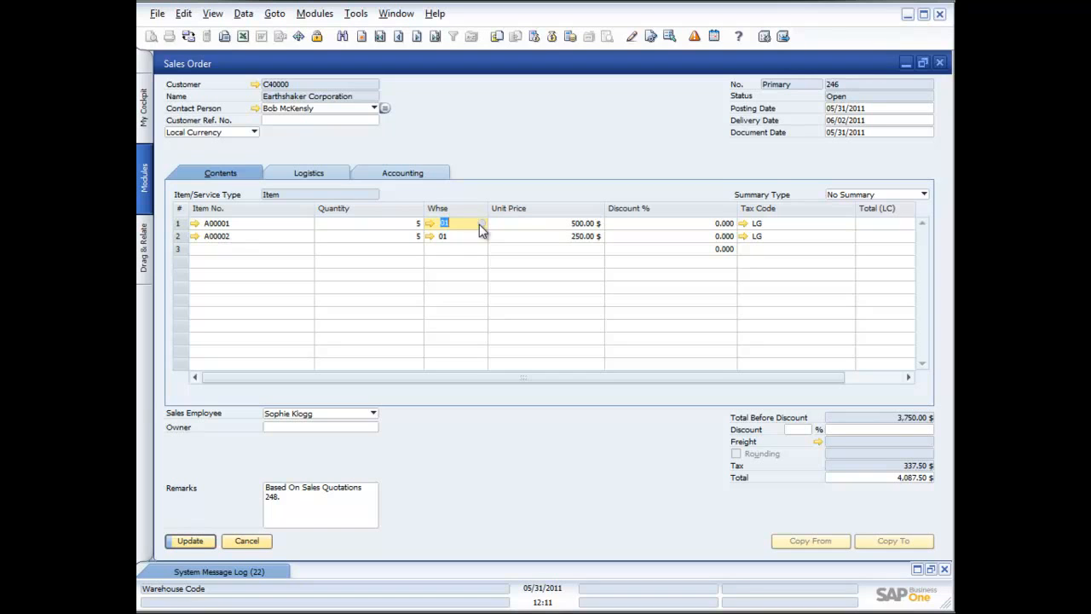
{"action": "left_click", "coordinate": [480, 224]}
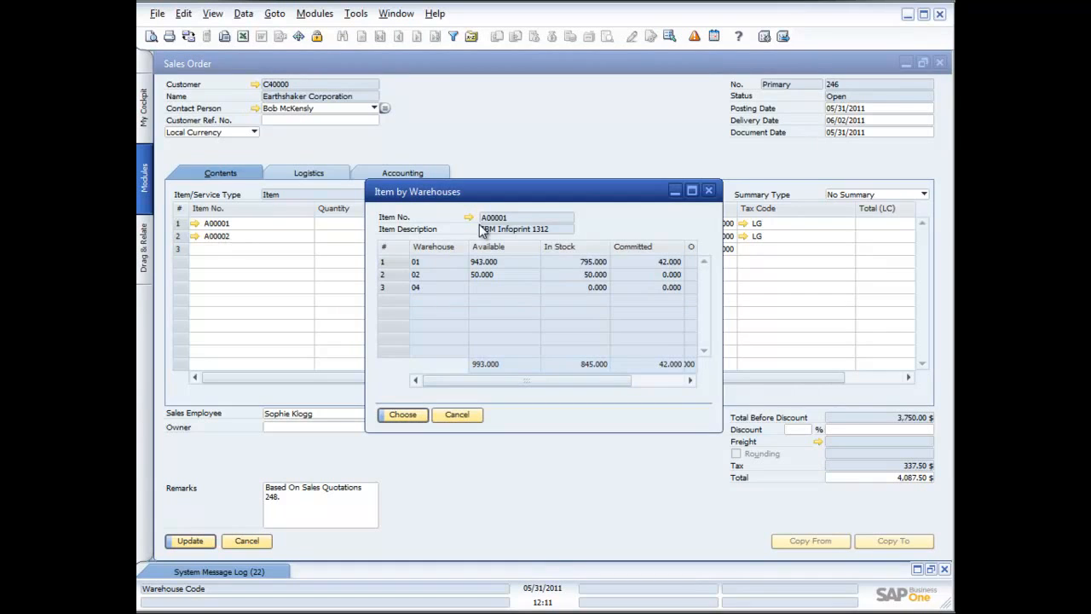
{"action": "left_click", "coordinate": [458, 416]}
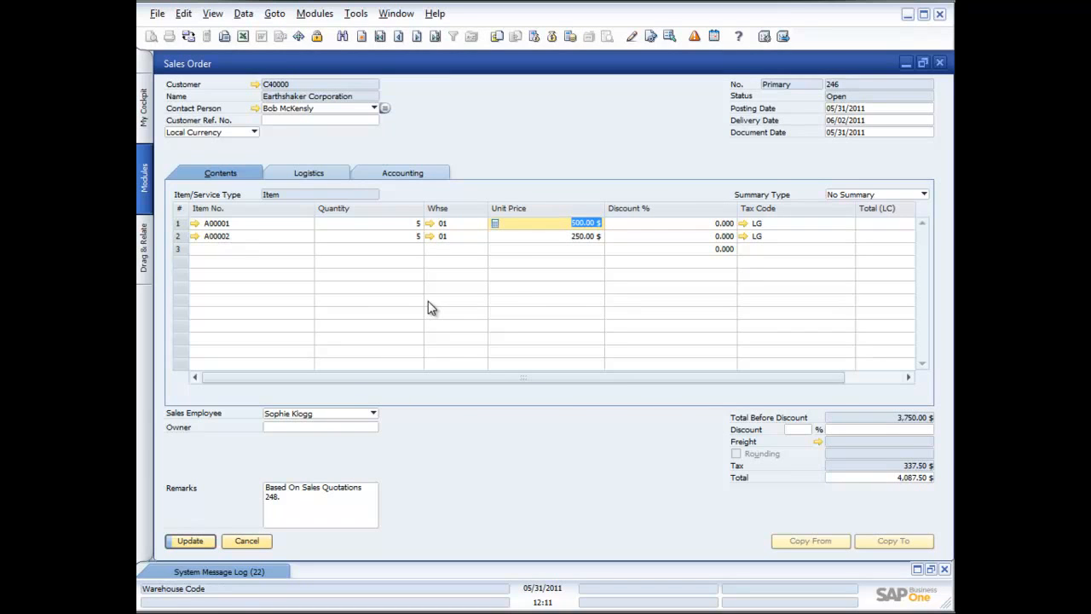
- Save the updated sales order, view its Order Confirmation print preview and close the preview
{"action": "left_click", "coordinate": [189, 542]}
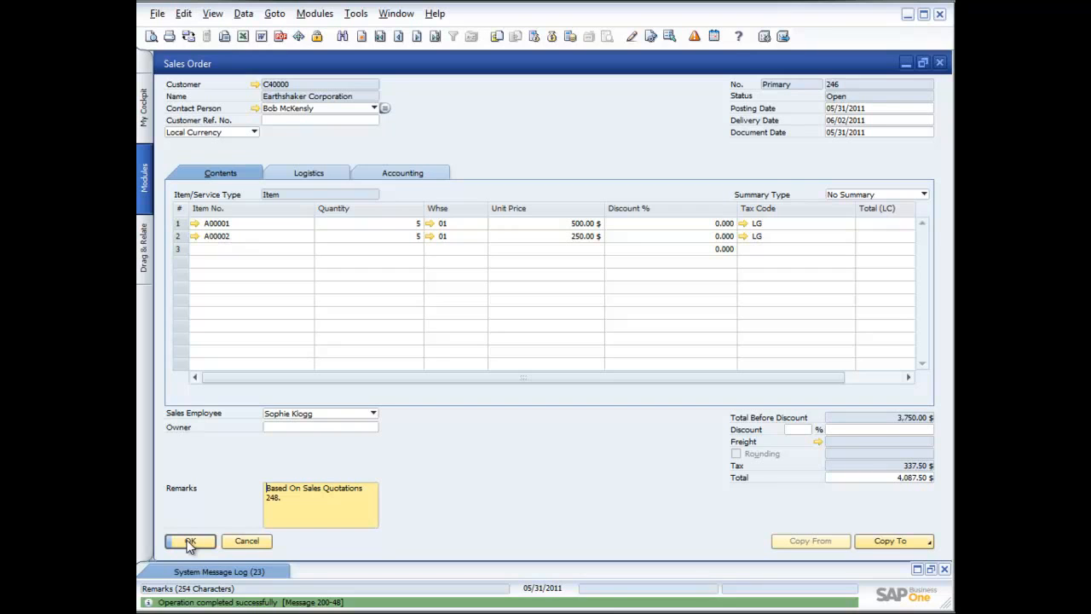
{"action": "left_click", "coordinate": [190, 544]}
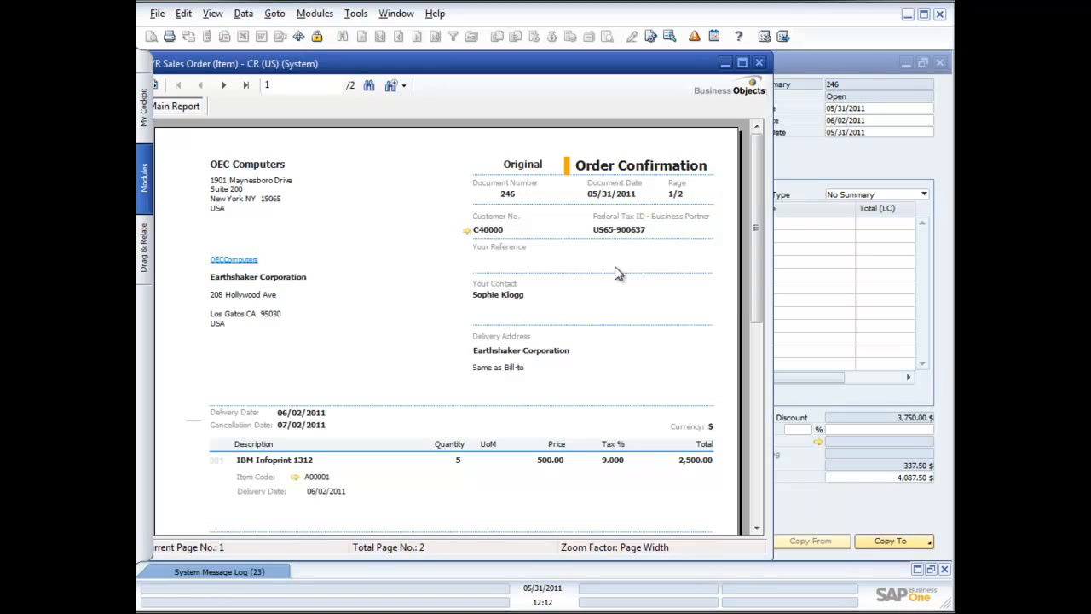
{"action": "left_click", "coordinate": [759, 62]}
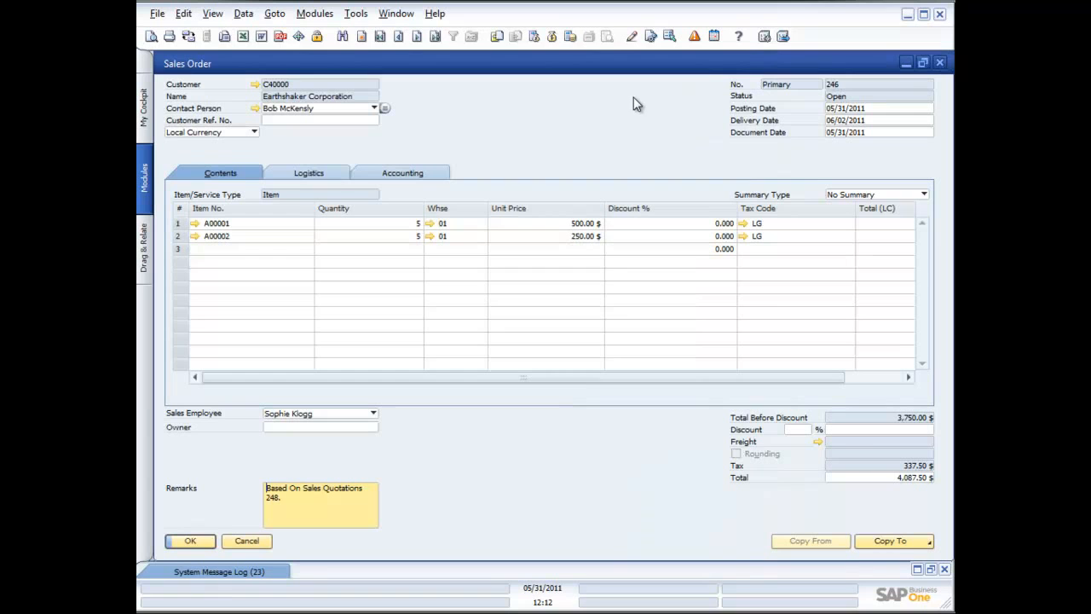
- Copy the sales order to a delivery and add the delivery, accepting that it cannot be changed
{"action": "left_click", "coordinate": [899, 543]}
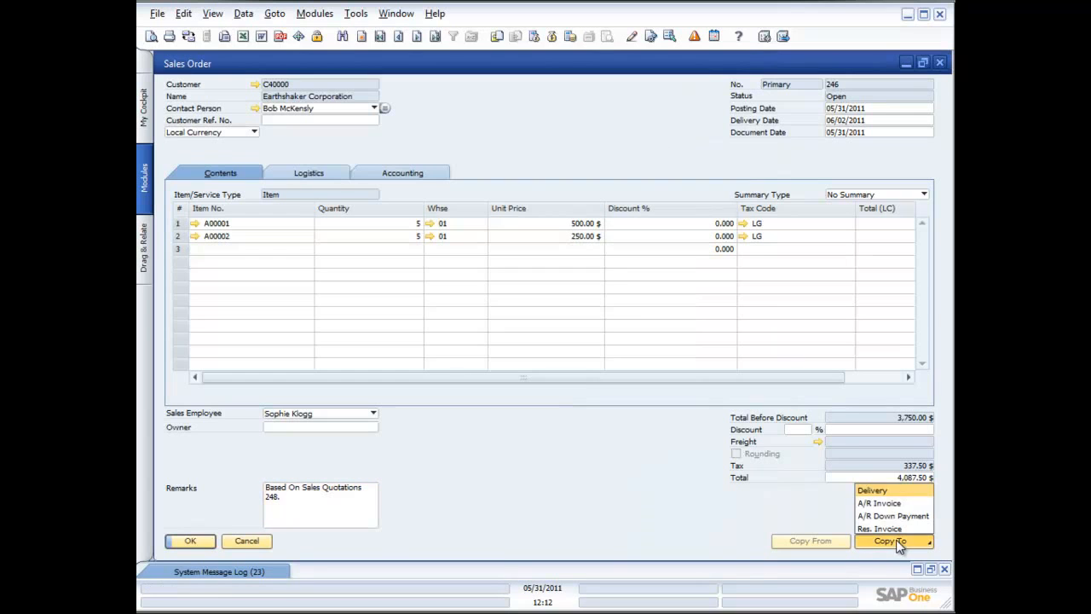
{"action": "left_click", "coordinate": [878, 492]}
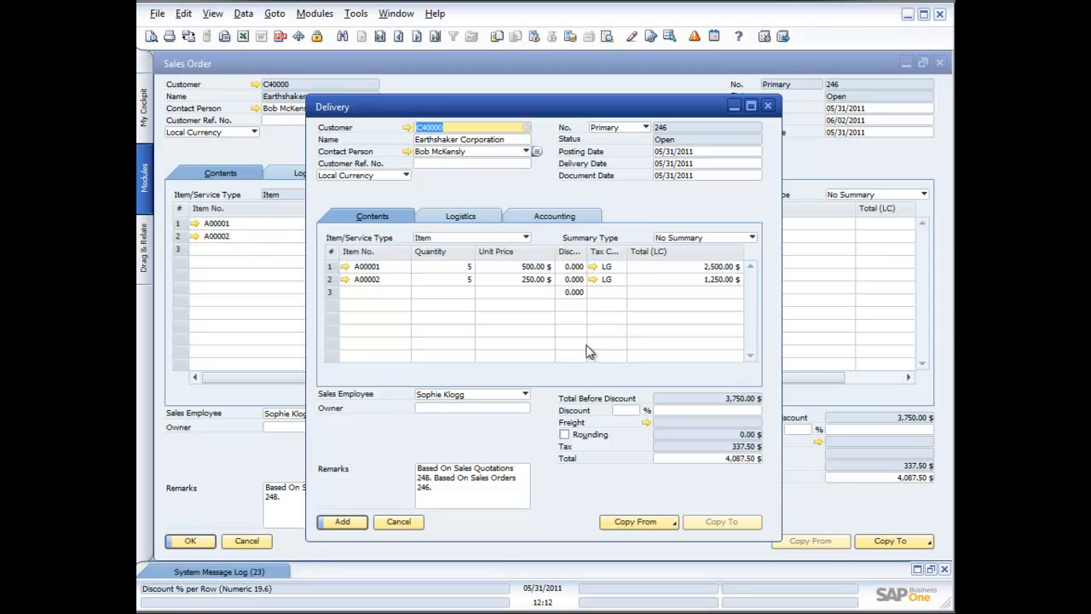
{"action": "left_click", "coordinate": [343, 523]}
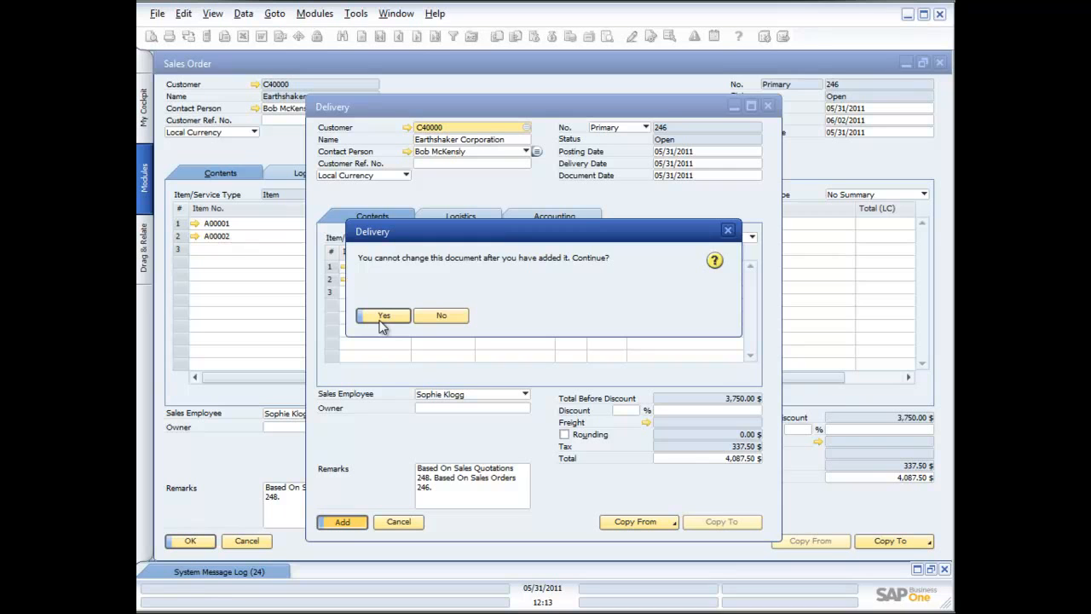
{"action": "left_click", "coordinate": [383, 321]}
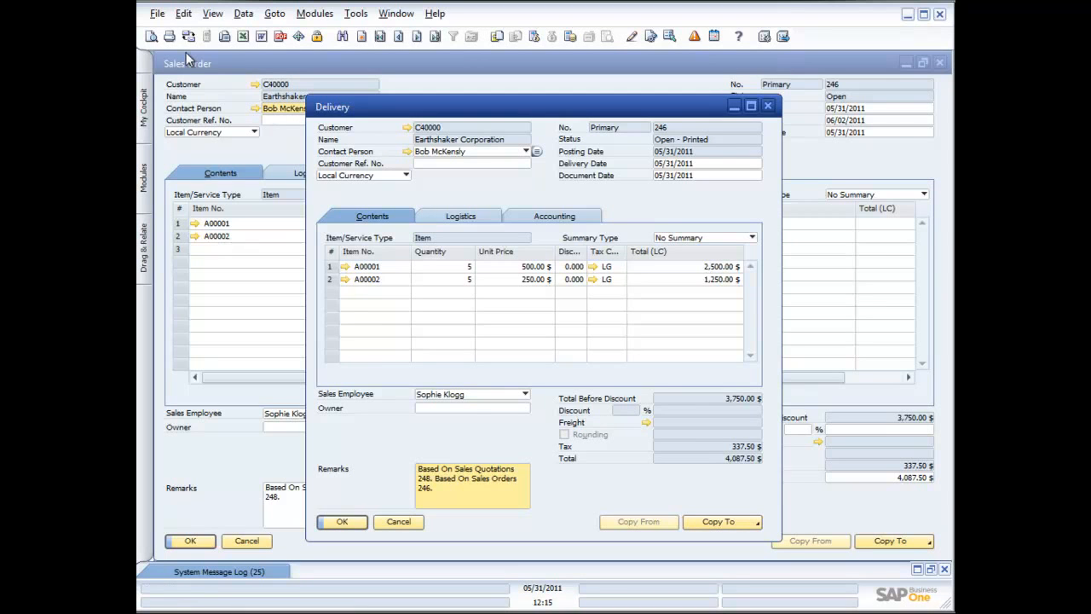
- View the print sequence choices for the delivery and close them without printing
{"action": "left_click", "coordinate": [157, 14]}
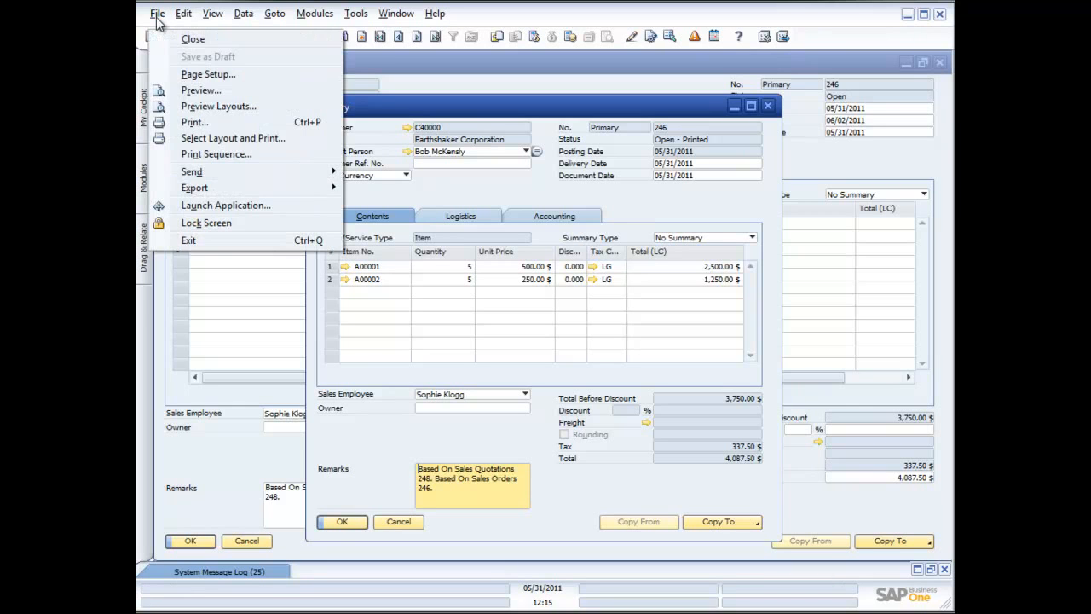
{"action": "left_click", "coordinate": [215, 157]}
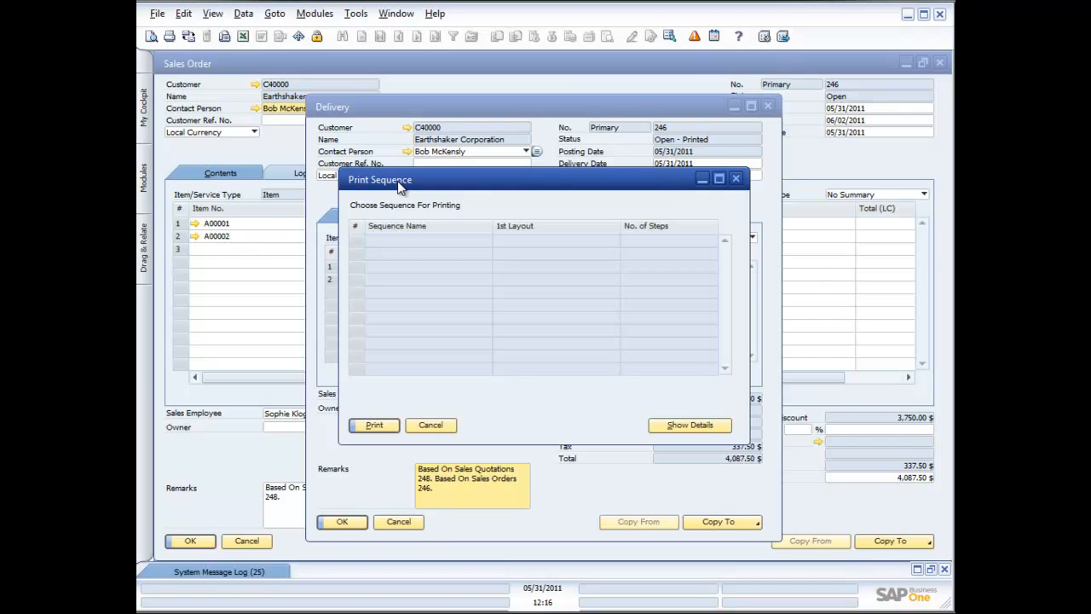
{"action": "left_click", "coordinate": [438, 425]}
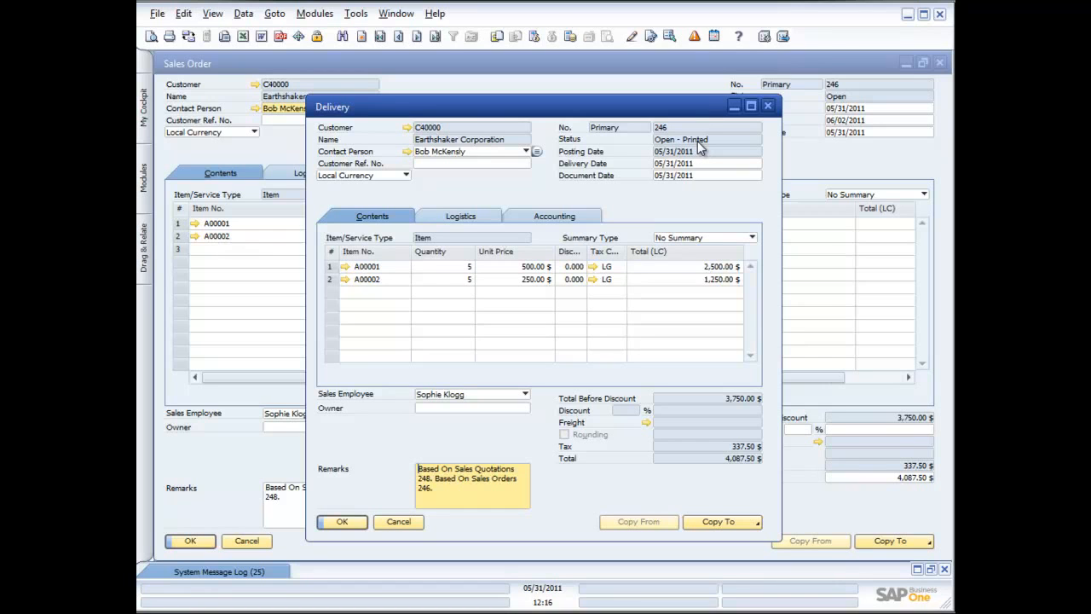
- Copy the delivery to an A/R invoice, reposition the invoice window and decline the confirmation for adding it
{"action": "left_click", "coordinate": [745, 523]}
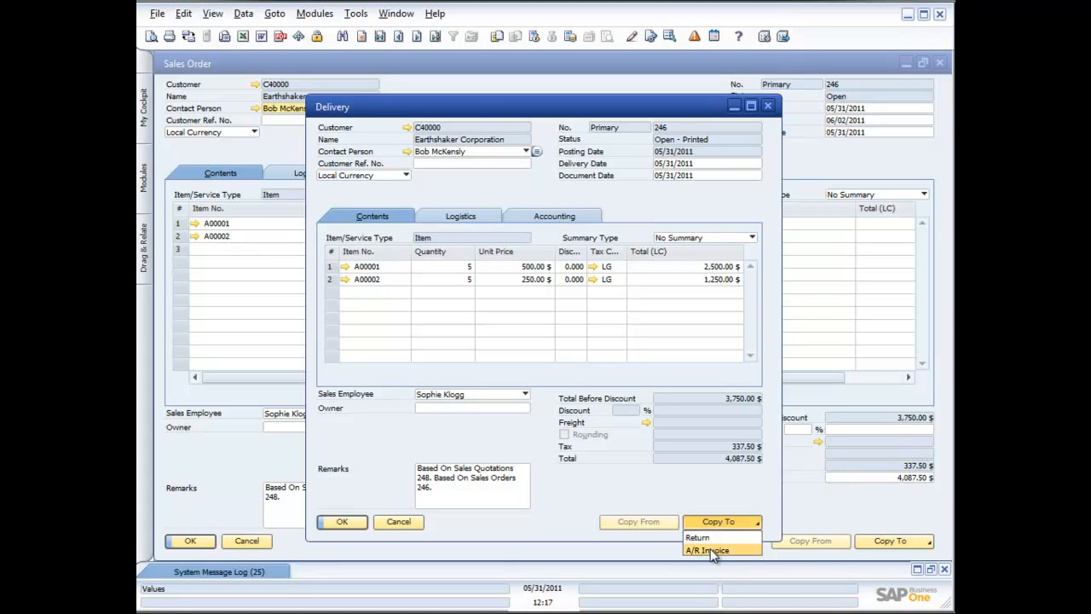
{"action": "left_click", "coordinate": [709, 551]}
{"action": "left_click_drag", "start_coordinate": [566, 113], "coordinate": [386, 60]}
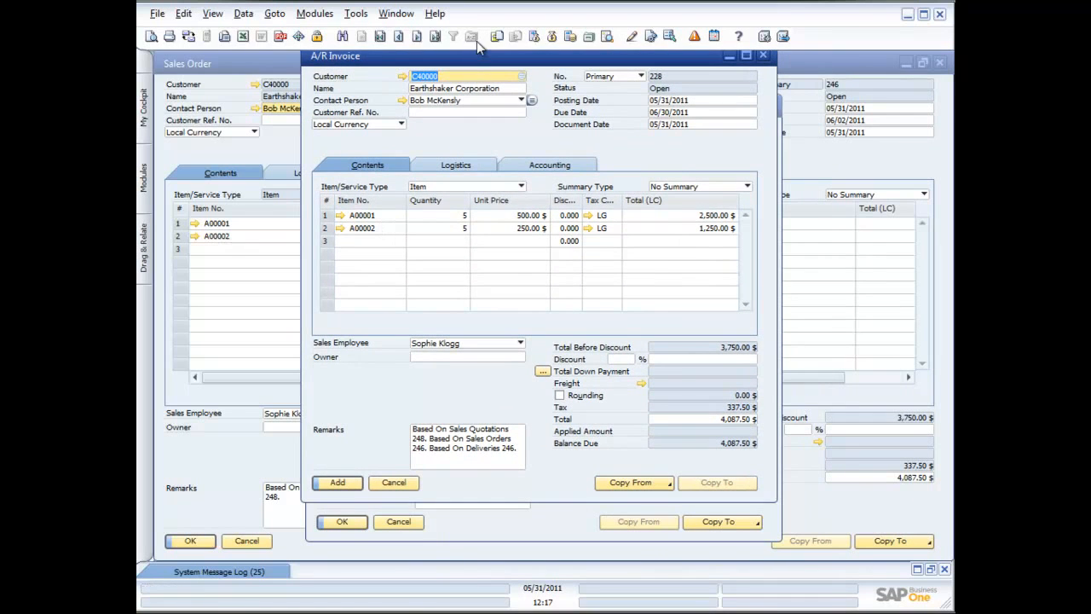
{"action": "left_click_drag", "start_coordinate": [473, 59], "coordinate": [473, 72]}
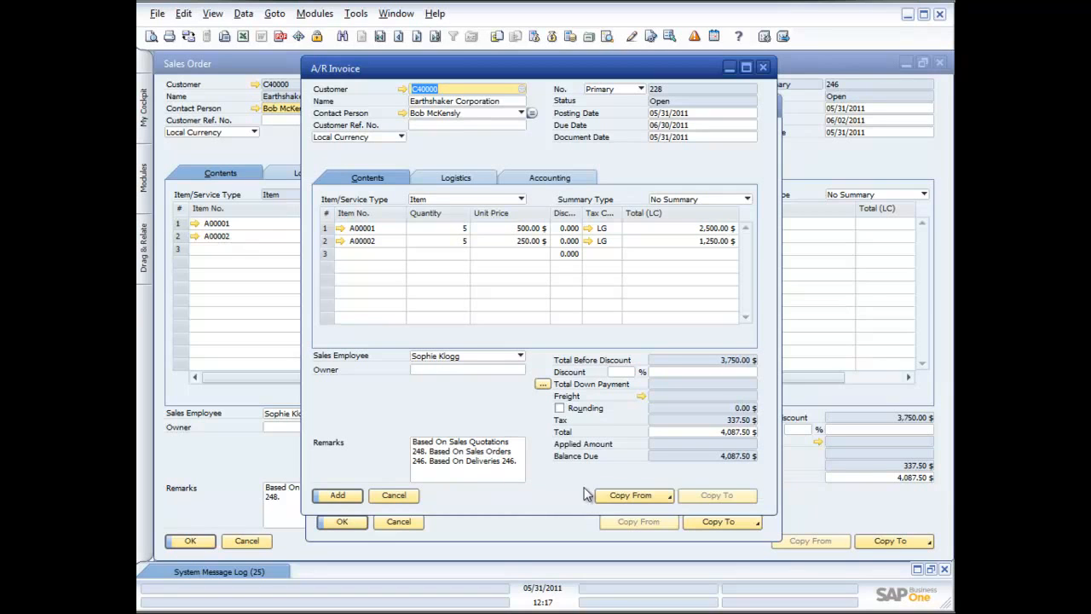
{"action": "left_click", "coordinate": [339, 496]}
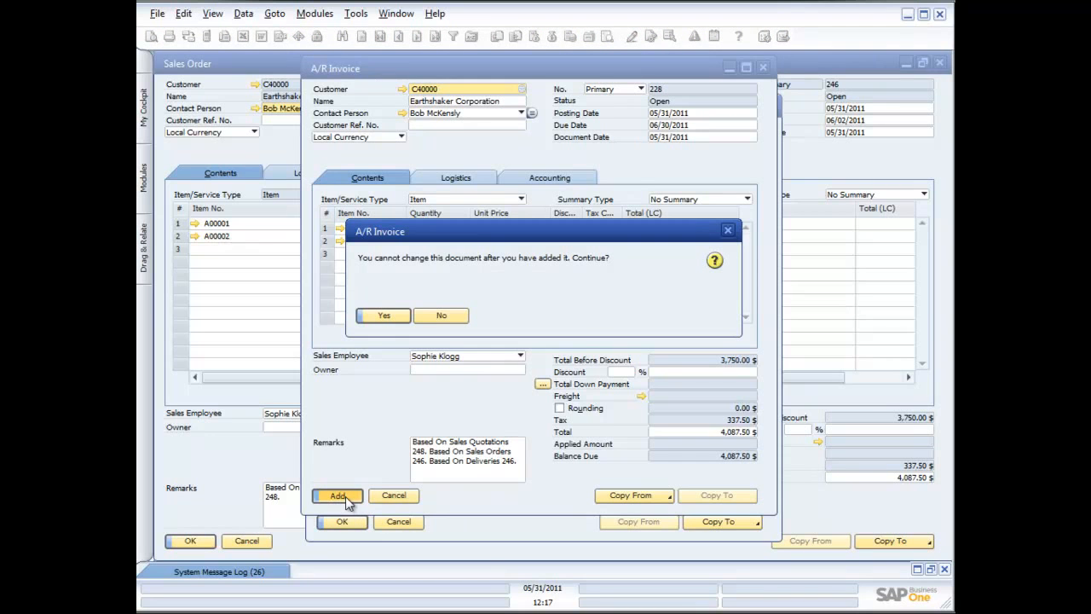
{"action": "left_click", "coordinate": [441, 316]}
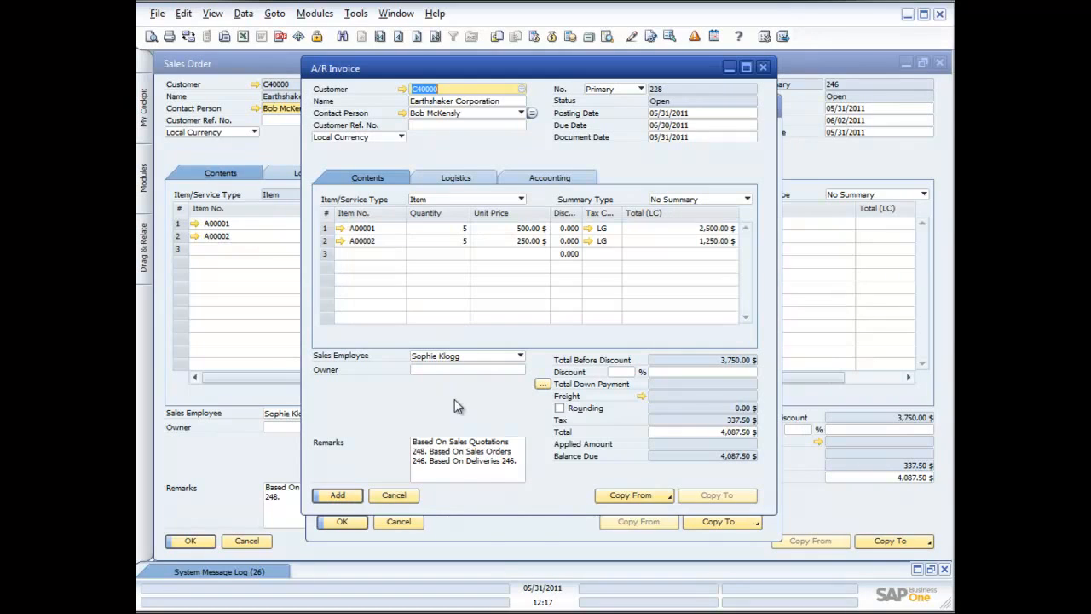
- Examine the journal entry preview for the unsaved A/R invoice and close the preview
{"action": "right_click", "coordinate": [460, 408]}
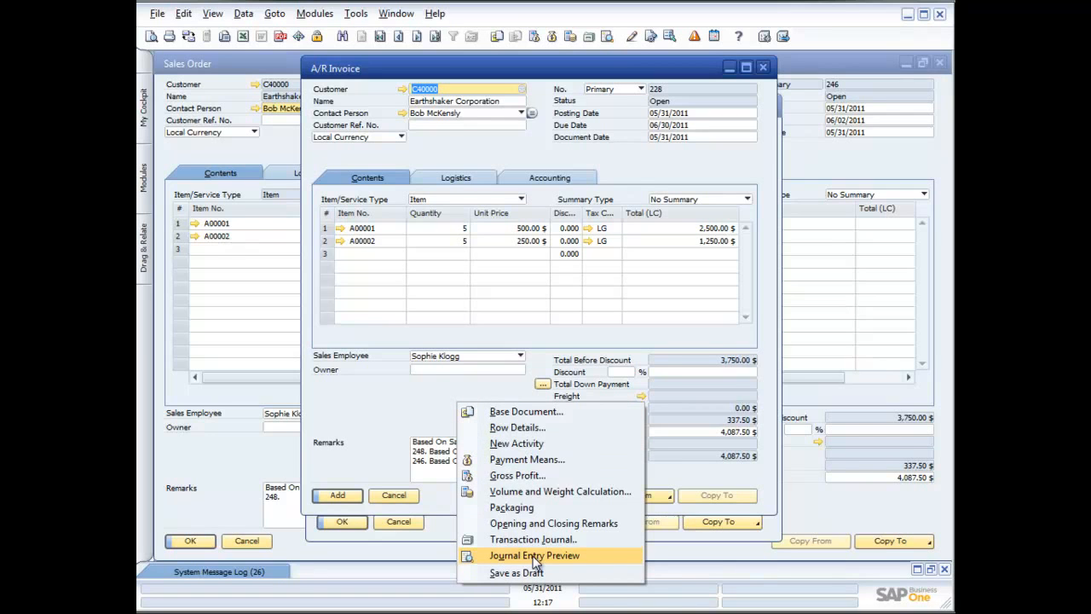
{"action": "left_click", "coordinate": [386, 400]}
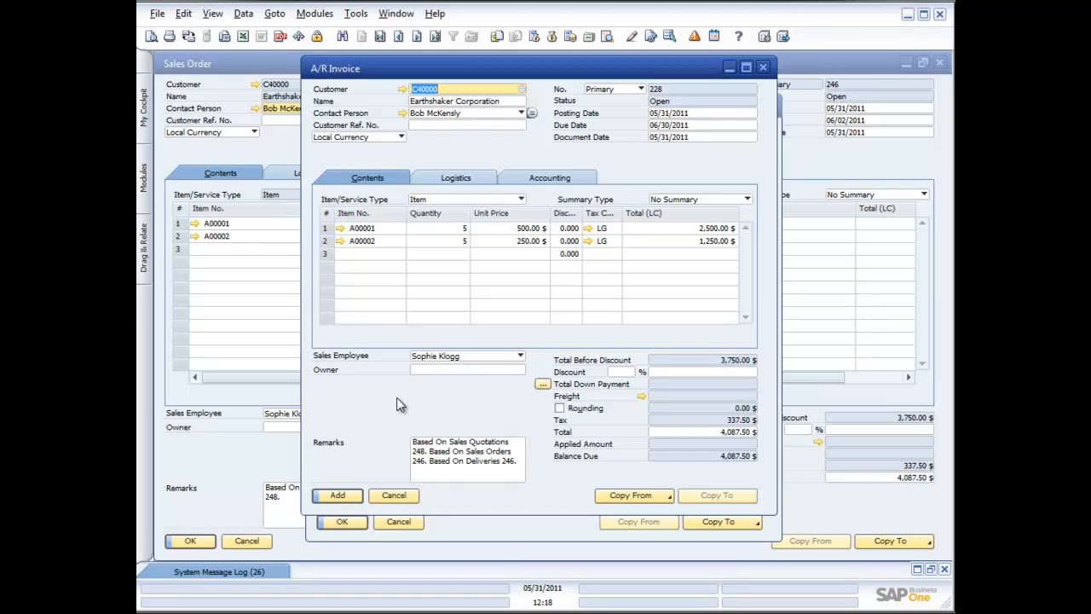
{"action": "right_click", "coordinate": [397, 397]}
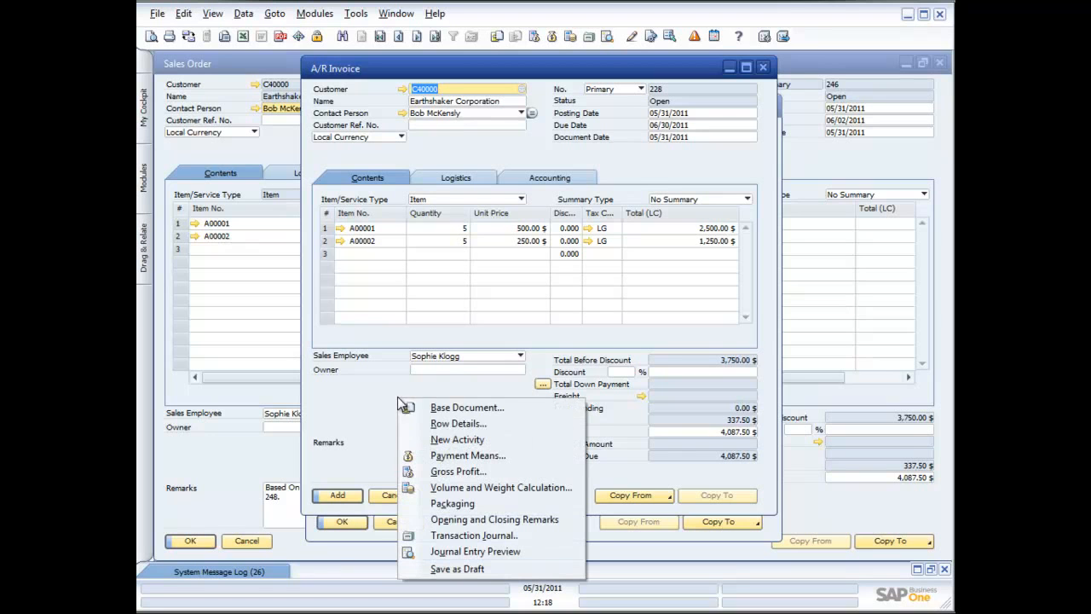
{"action": "left_click", "coordinate": [449, 550]}
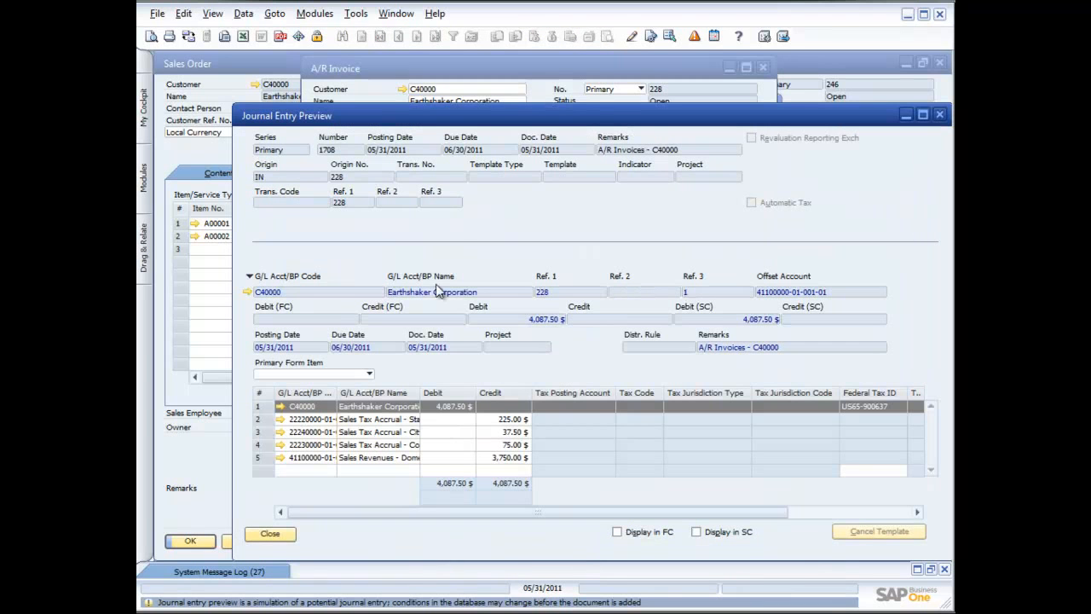
{"action": "left_click_drag", "start_coordinate": [432, 126], "coordinate": [362, 90]}
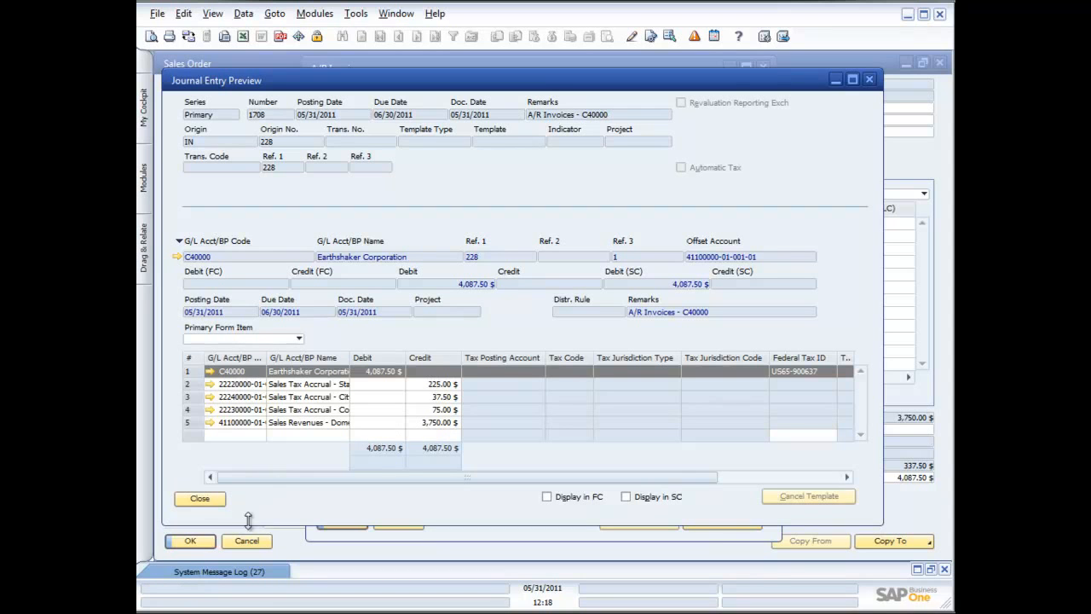
{"action": "left_click", "coordinate": [207, 503]}
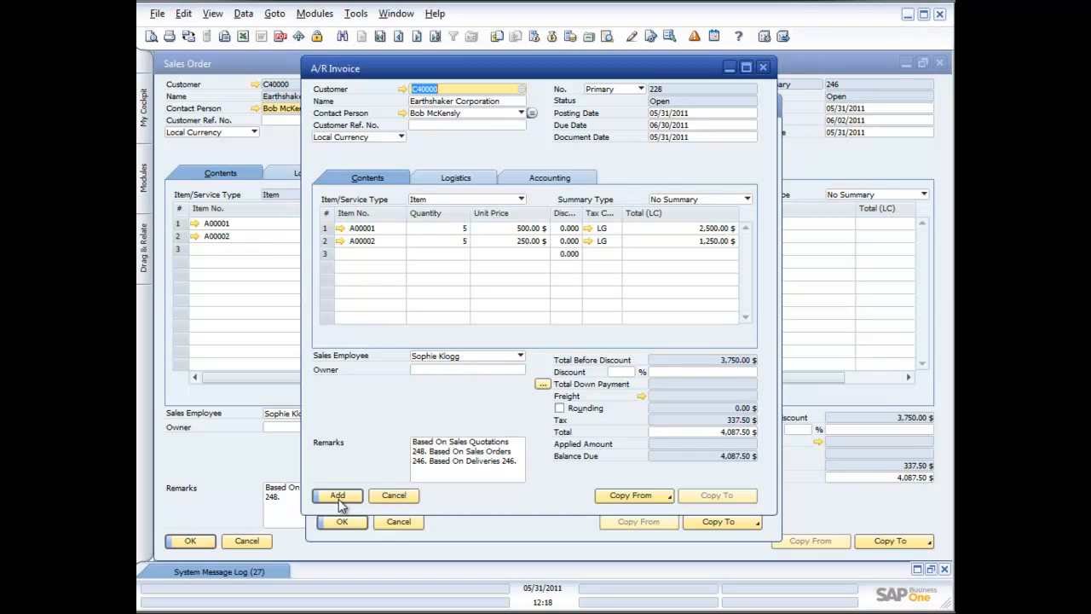
- Add the A/R invoice with confirmation and close the invoice, delivery, sales order and sales quotation windows
{"action": "left_click", "coordinate": [338, 496]}
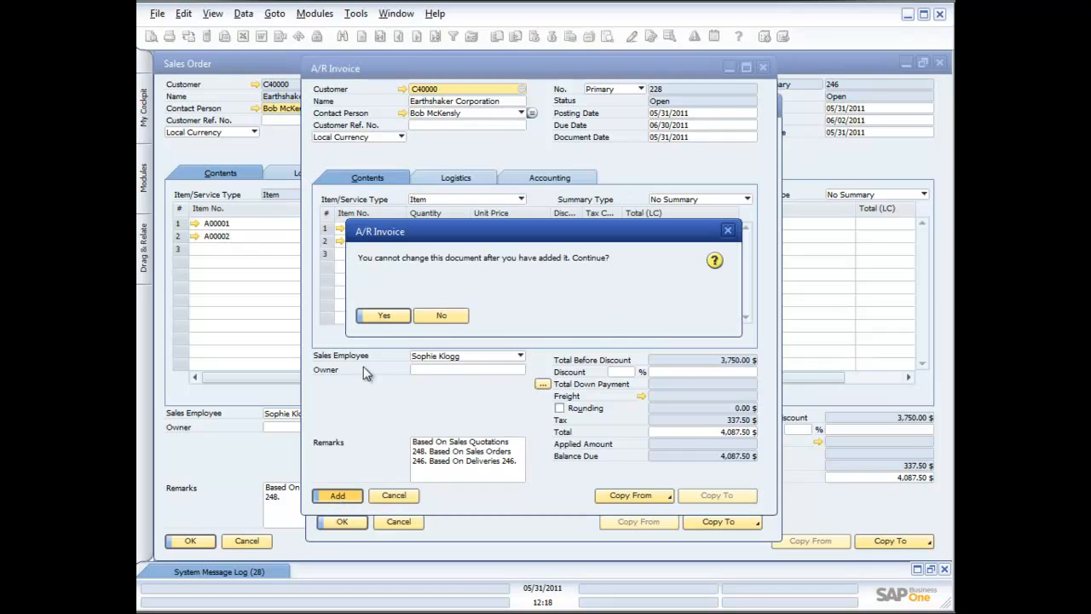
{"action": "left_click", "coordinate": [385, 316]}
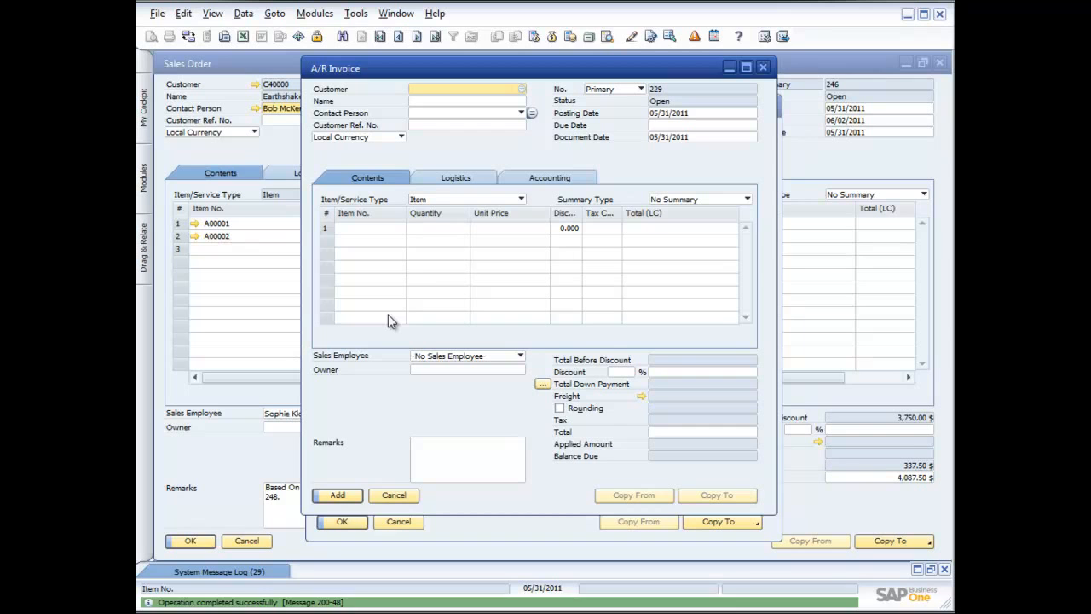
{"action": "left_click", "coordinate": [763, 67]}
{"action": "left_click", "coordinate": [765, 106]}
{"action": "left_click", "coordinate": [940, 60]}
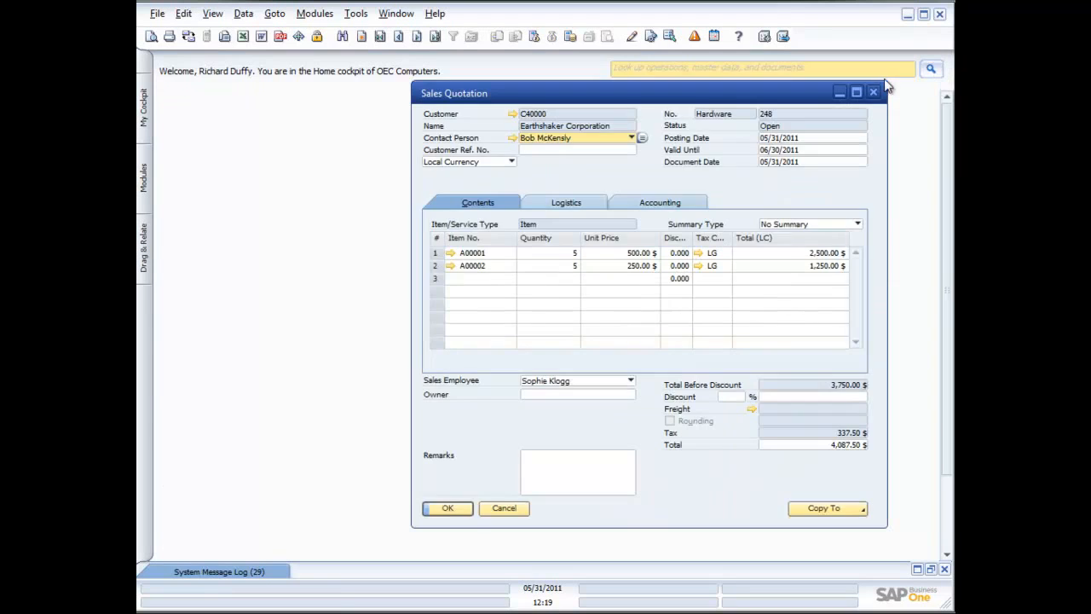
{"action": "left_click", "coordinate": [873, 92]}
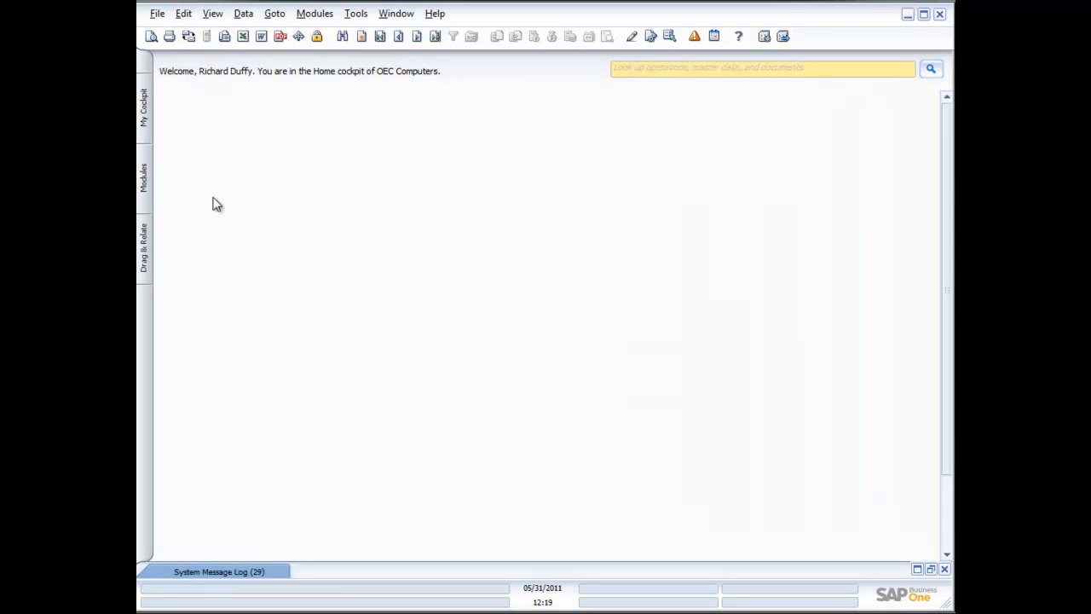
- Start the Document Generation Wizard from Sales - A/R and continue to its document generation options
{"action": "left_click", "coordinate": [146, 184]}
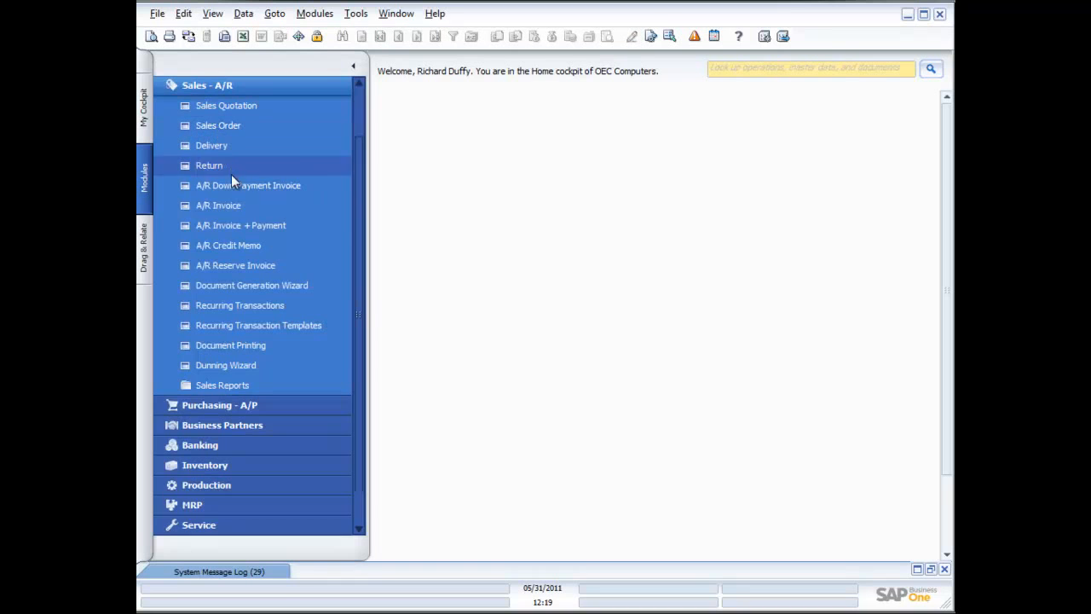
{"action": "left_click", "coordinate": [245, 285]}
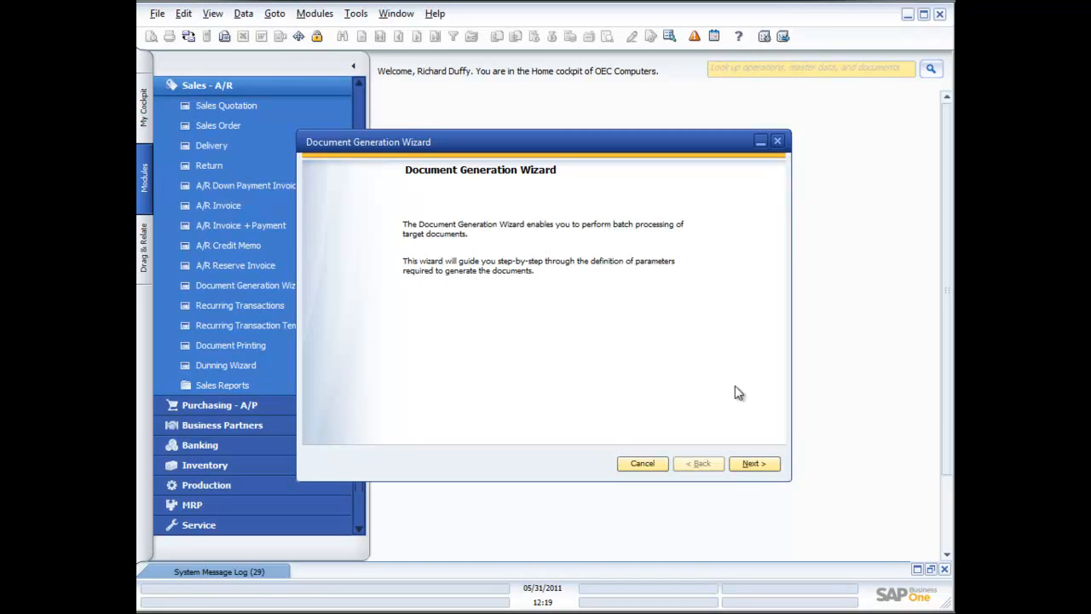
{"action": "left_click", "coordinate": [763, 469]}
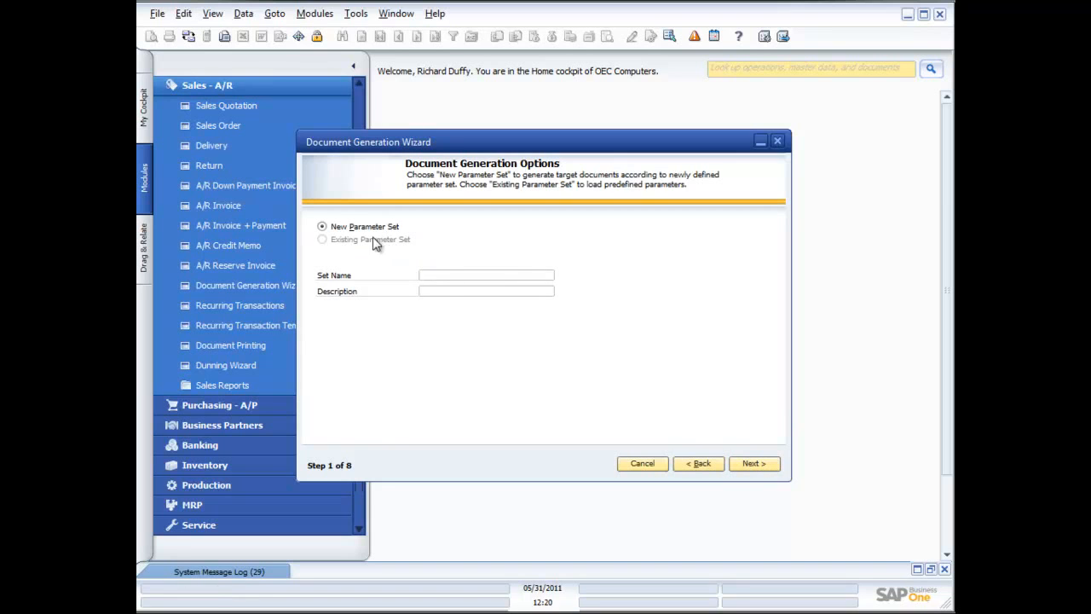
- Name the new parameter set "Default SO Gen.", describe it as "Use this to generate Sales orders" and continue to the target document settings
{"action": "left_click", "coordinate": [454, 274]}
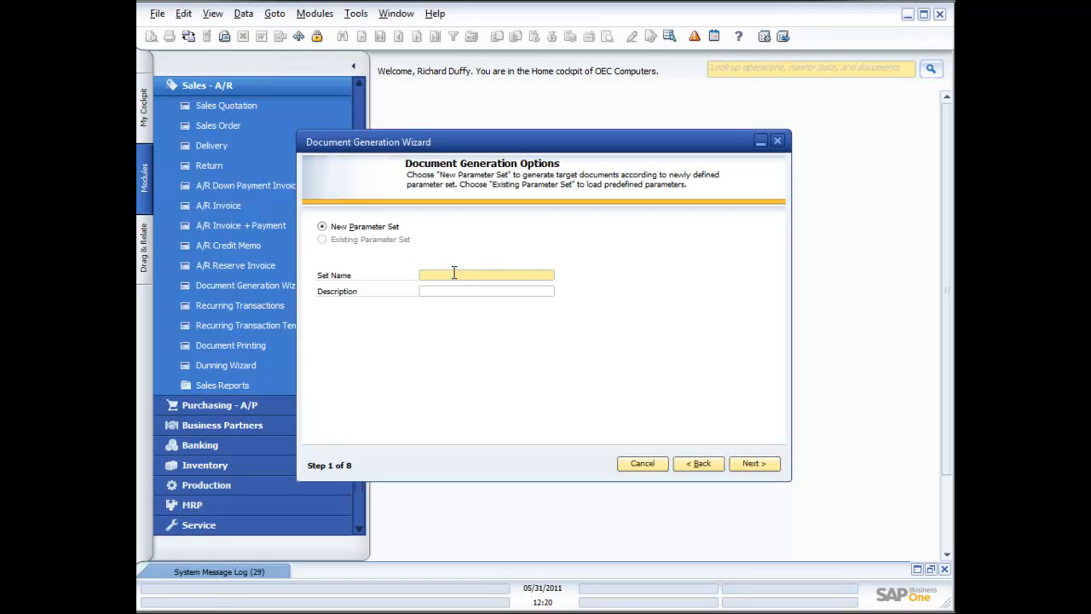
{"action": "type", "text": "Default SO Generation"}
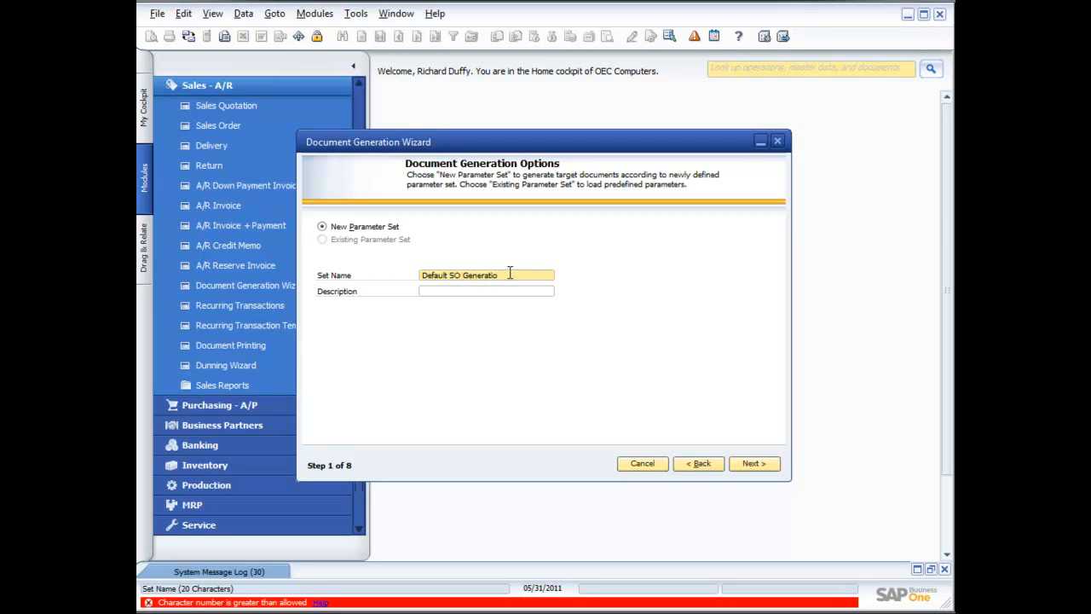
{"action": "key", "text": "BackSpace"}
{"action": "key", "text": "BackSpace"}
{"action": "key", "text": "BackSpace"}
{"action": "key", "text": "BackSpace"}
{"action": "key", "text": "BackSpace"}
{"action": "key", "text": "BackSpace"}
{"action": "type", "text": "."}
{"action": "key", "text": "Tab"}
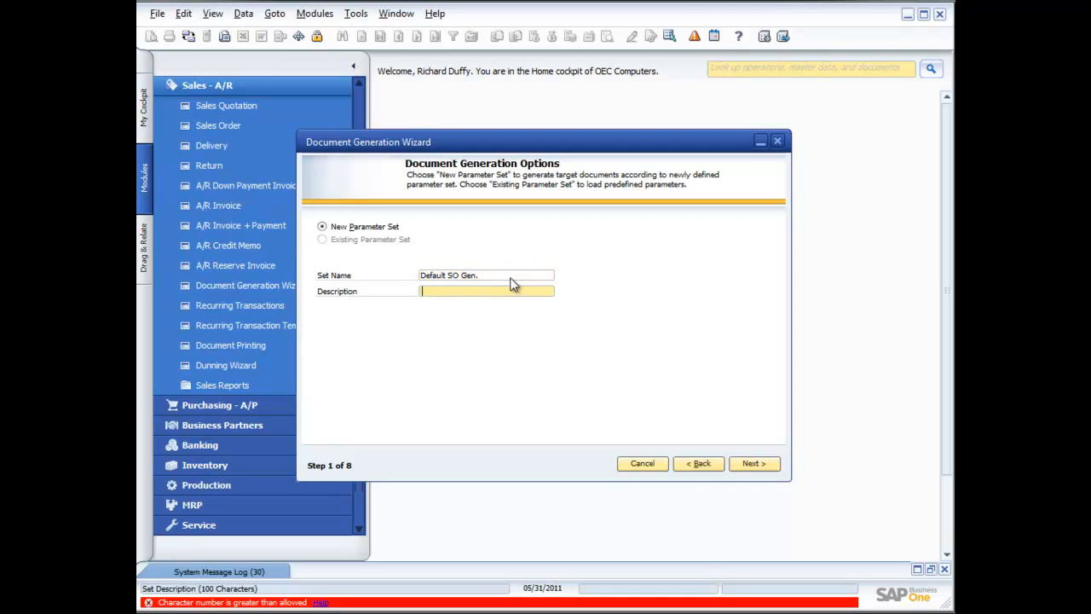
{"action": "type", "text": "Use this to generate Sales orders"}
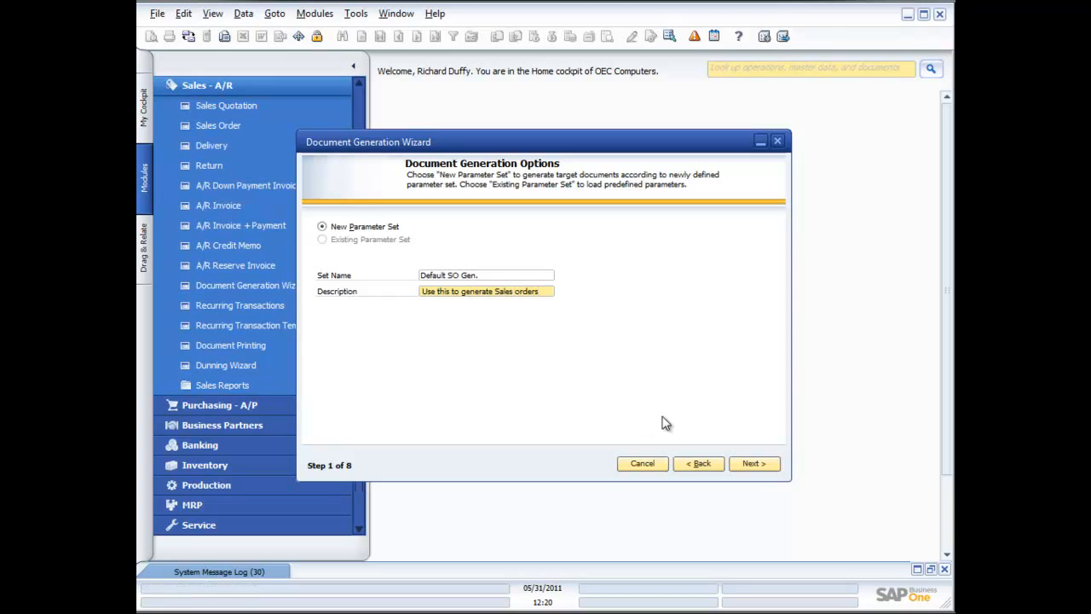
{"action": "left_click", "coordinate": [753, 465]}
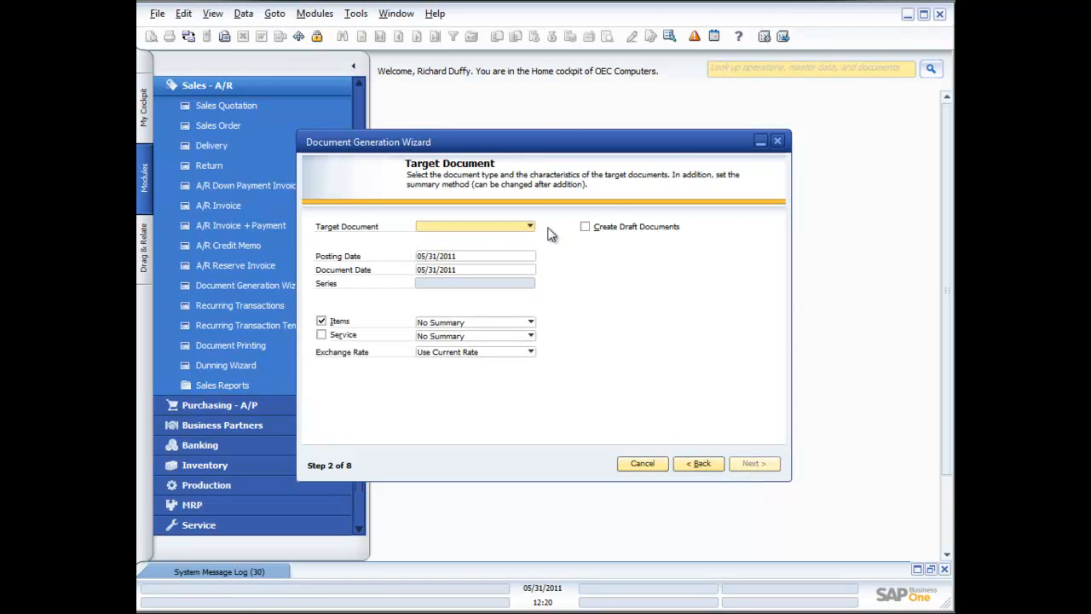
- Set Sales Order as target document, No Summary for items and exchange rate Use Base Doc. and Row Rate, and continue to the base documents
{"action": "left_click", "coordinate": [529, 226]}
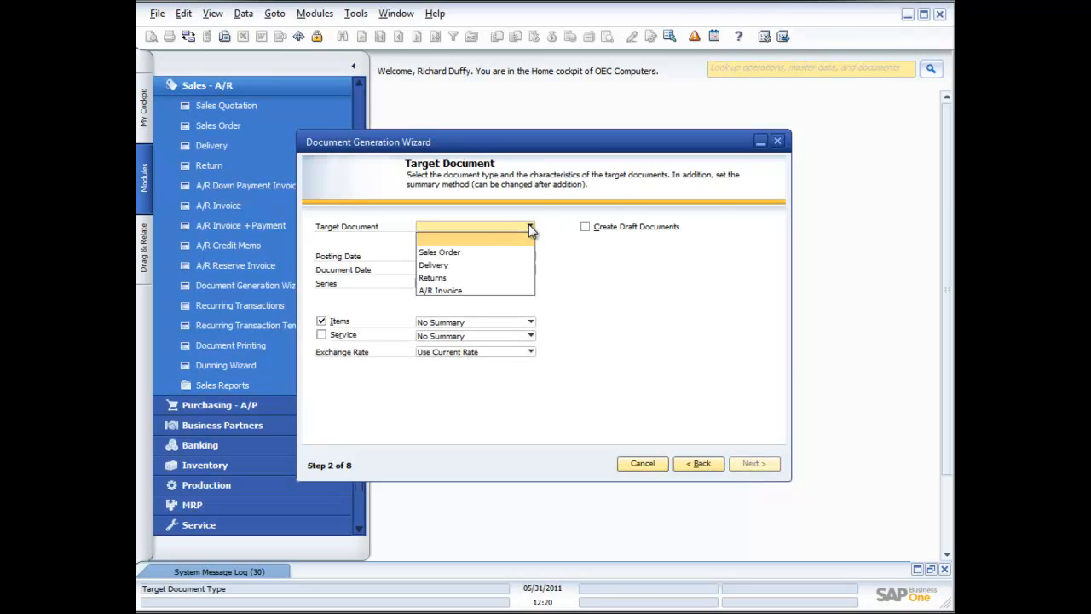
{"action": "left_click", "coordinate": [467, 253]}
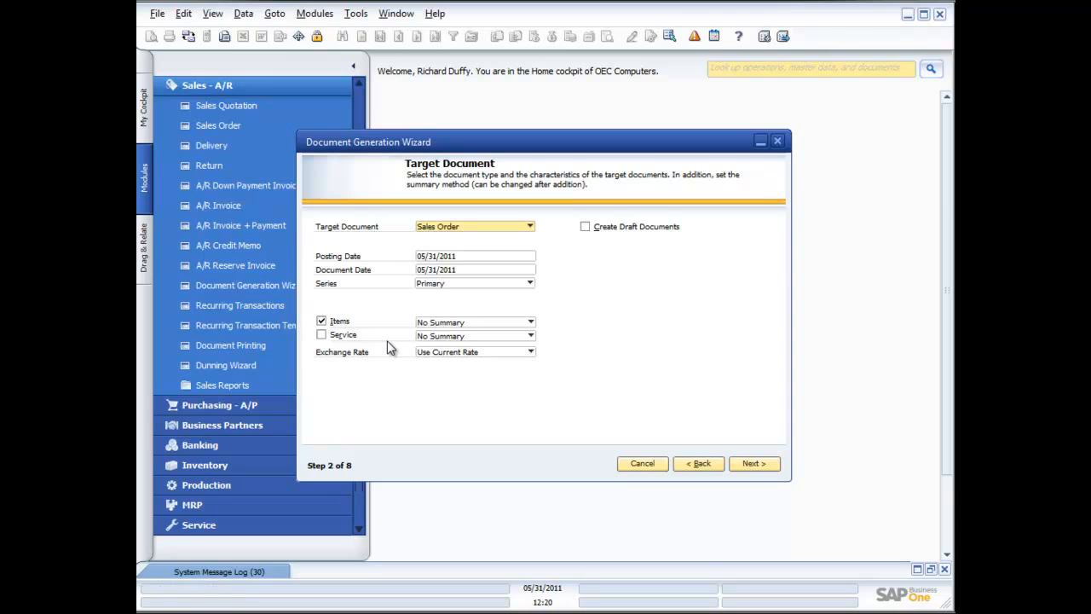
{"action": "left_click", "coordinate": [530, 323]}
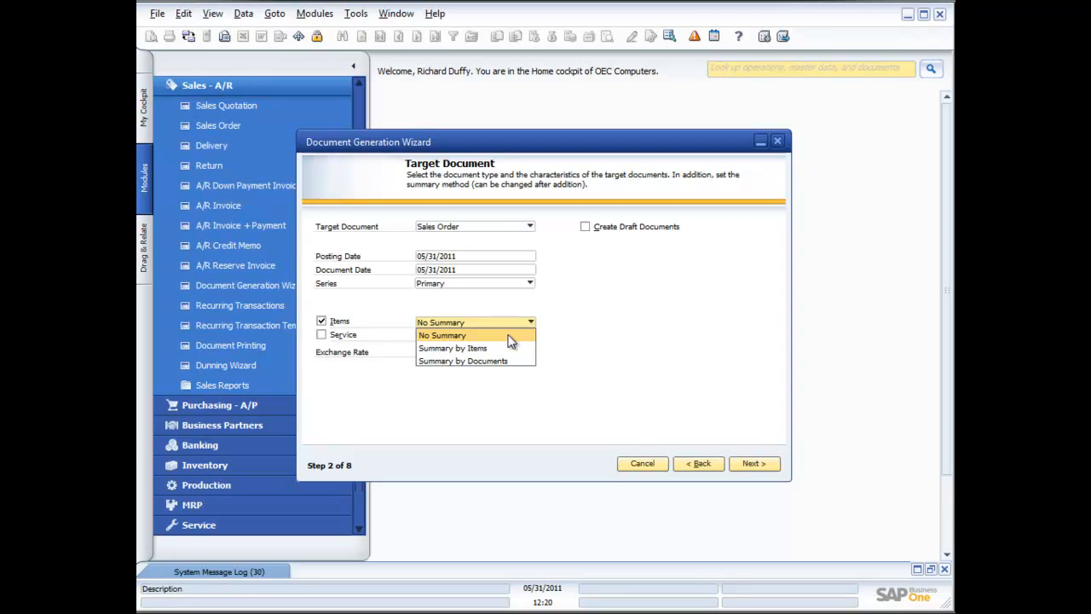
{"action": "left_click", "coordinate": [510, 336]}
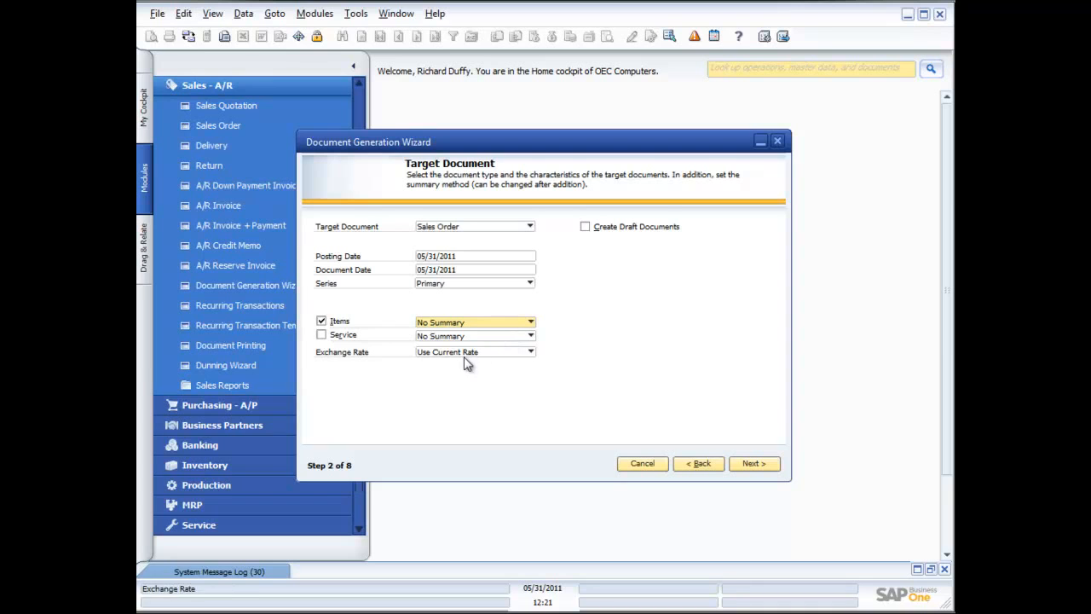
{"action": "left_click", "coordinate": [529, 352]}
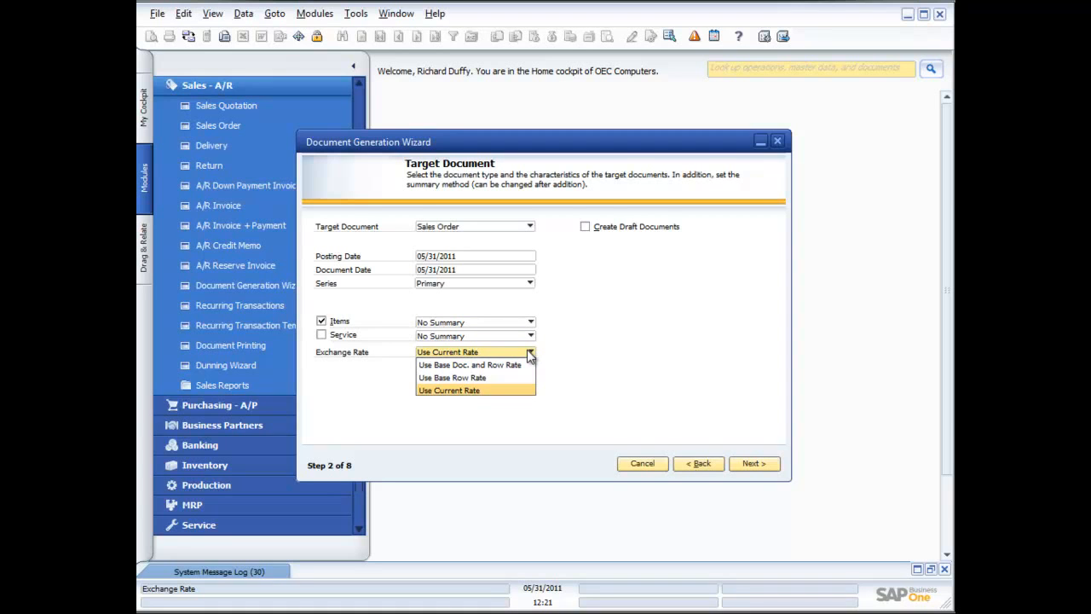
{"action": "left_click", "coordinate": [506, 365]}
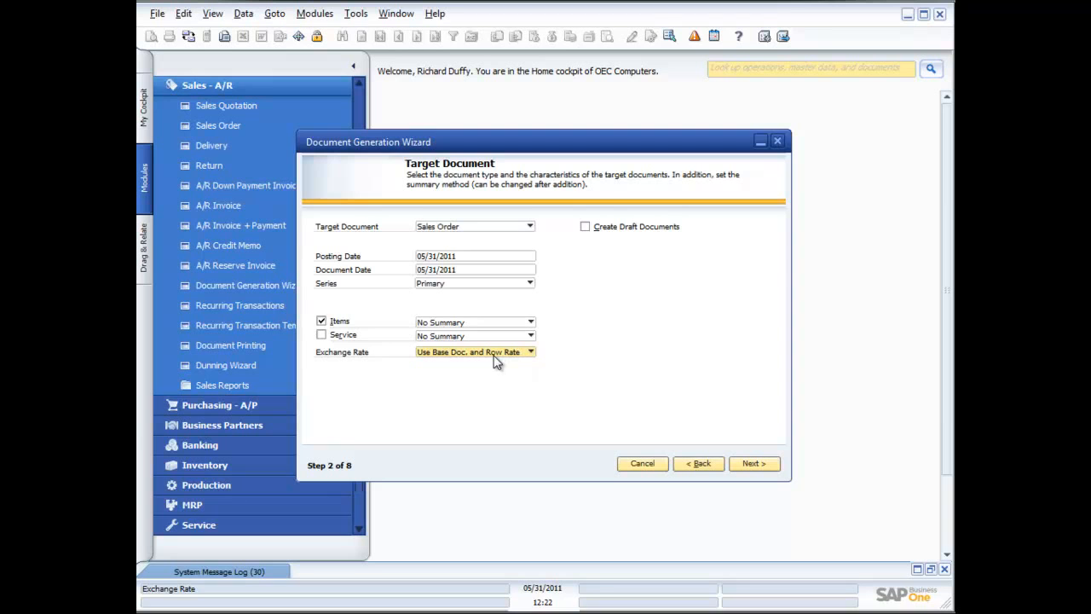
{"action": "left_click", "coordinate": [754, 467]}
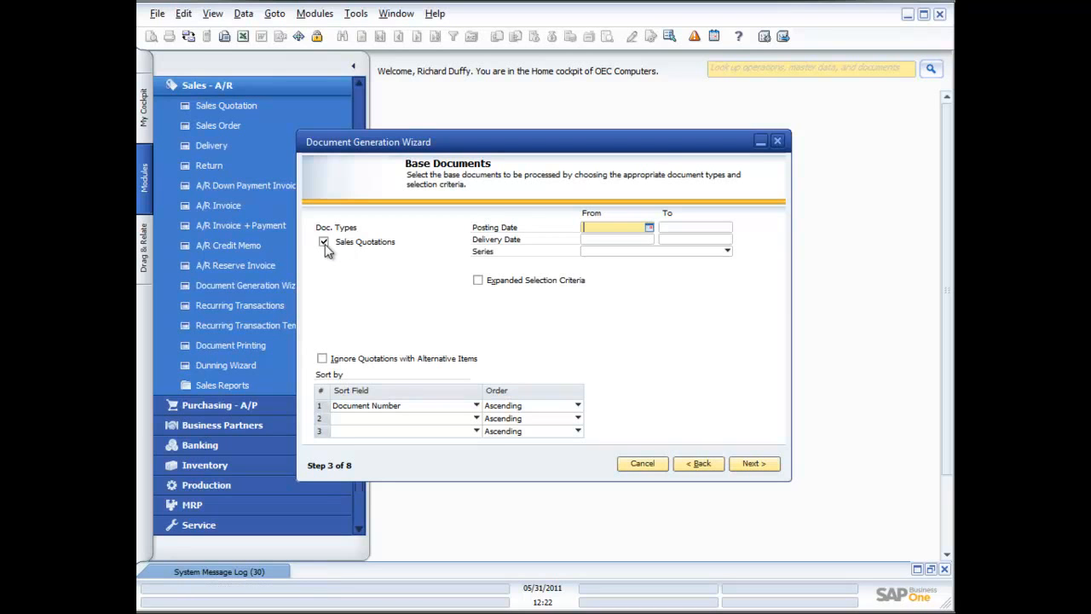
- Examine the expanded selection criteria for the sales quotation base documents, leave them disabled and continue to the consolidation options
{"action": "left_click", "coordinate": [695, 463]}
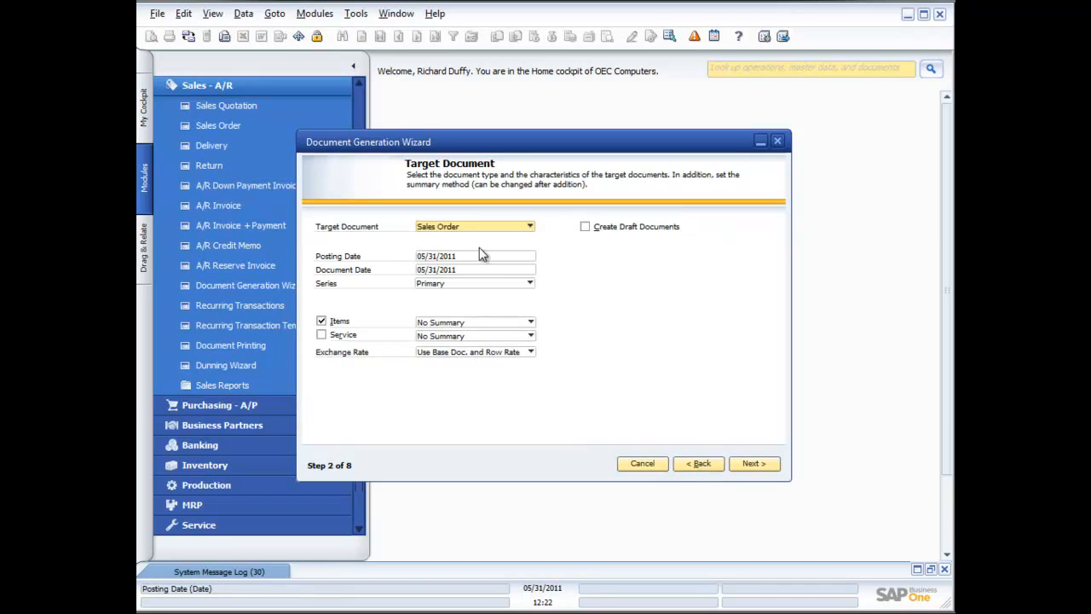
{"action": "left_click", "coordinate": [754, 464]}
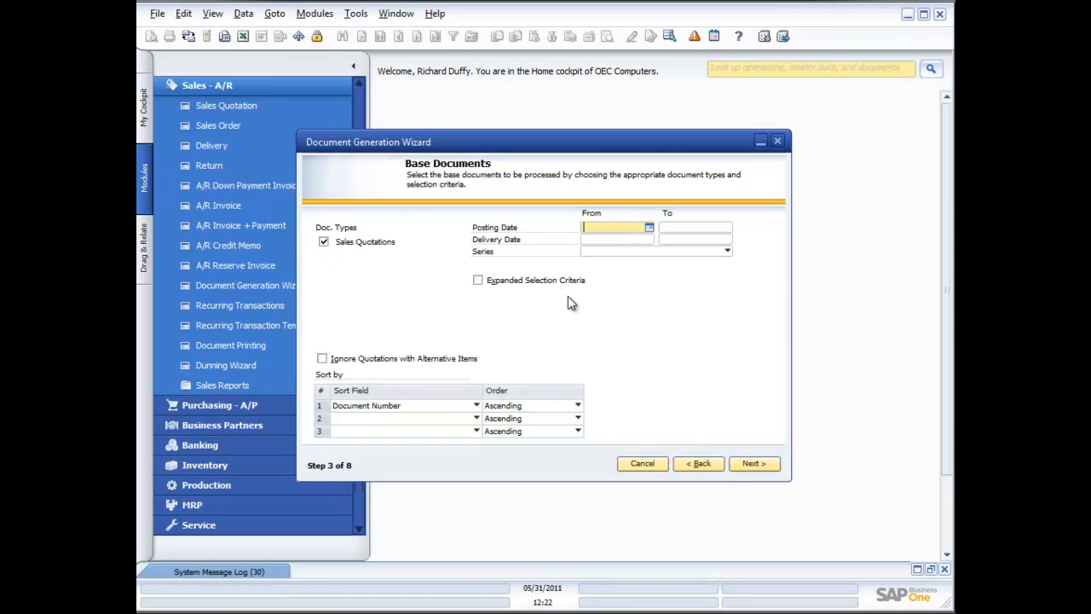
{"action": "left_click", "coordinate": [478, 280]}
{"action": "left_click", "coordinate": [567, 293]}
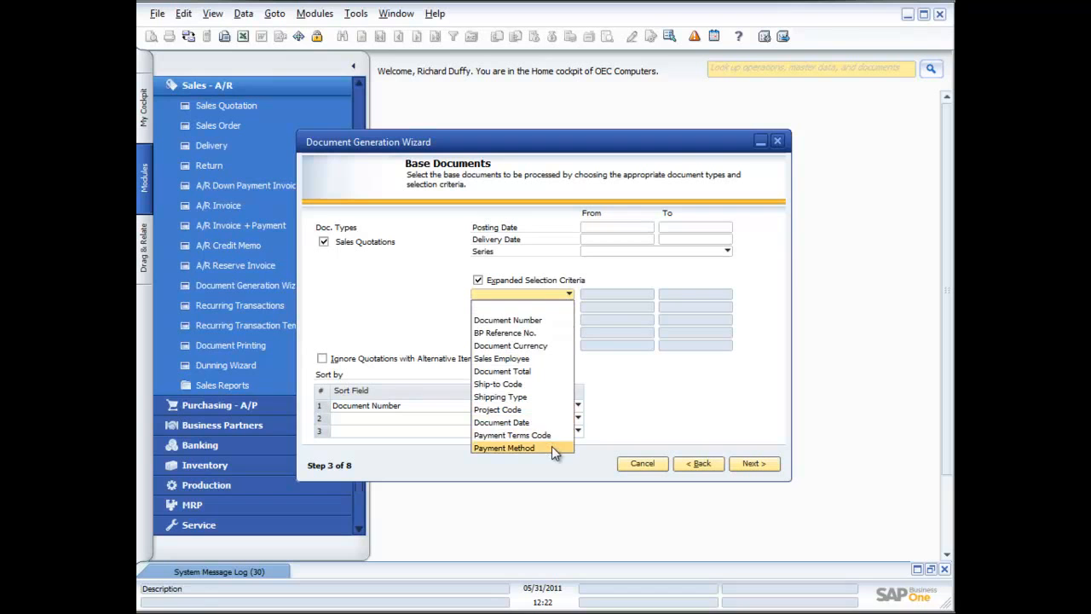
{"action": "left_click", "coordinate": [372, 295]}
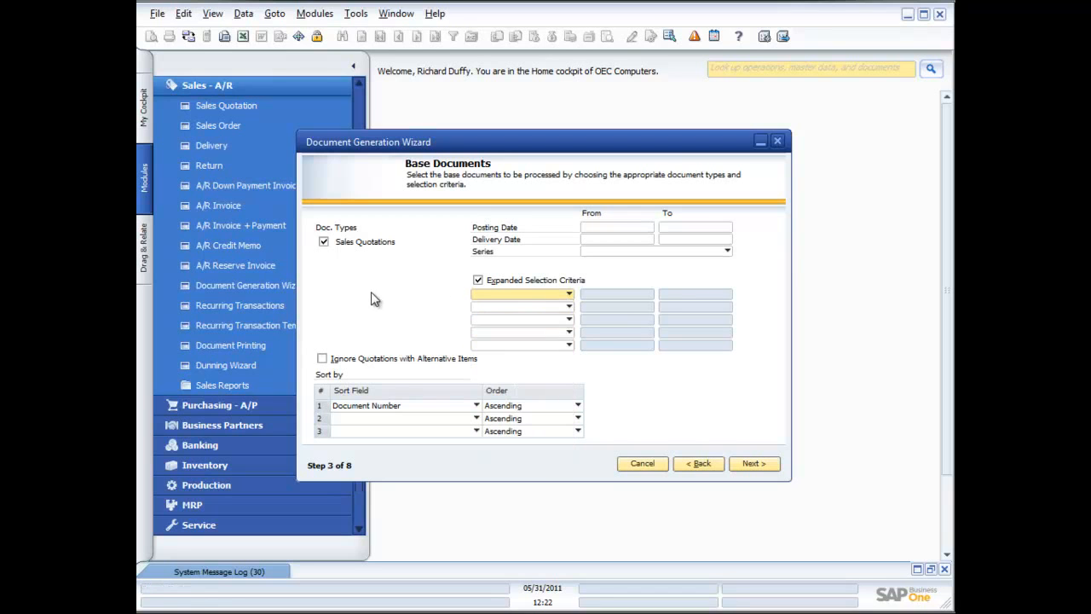
{"action": "left_click", "coordinate": [478, 281]}
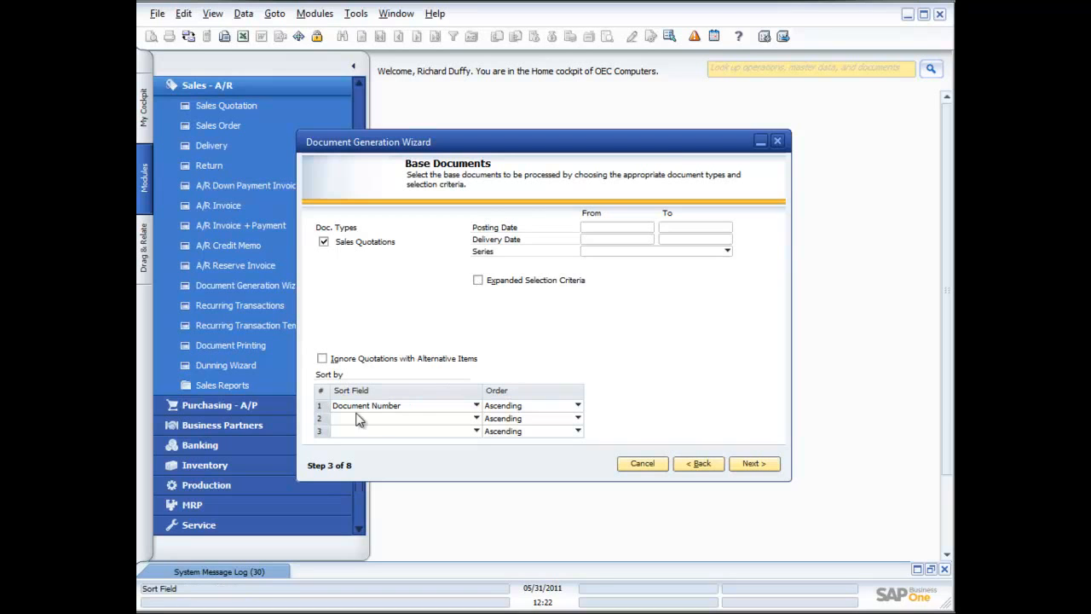
{"action": "left_click", "coordinate": [756, 465]}
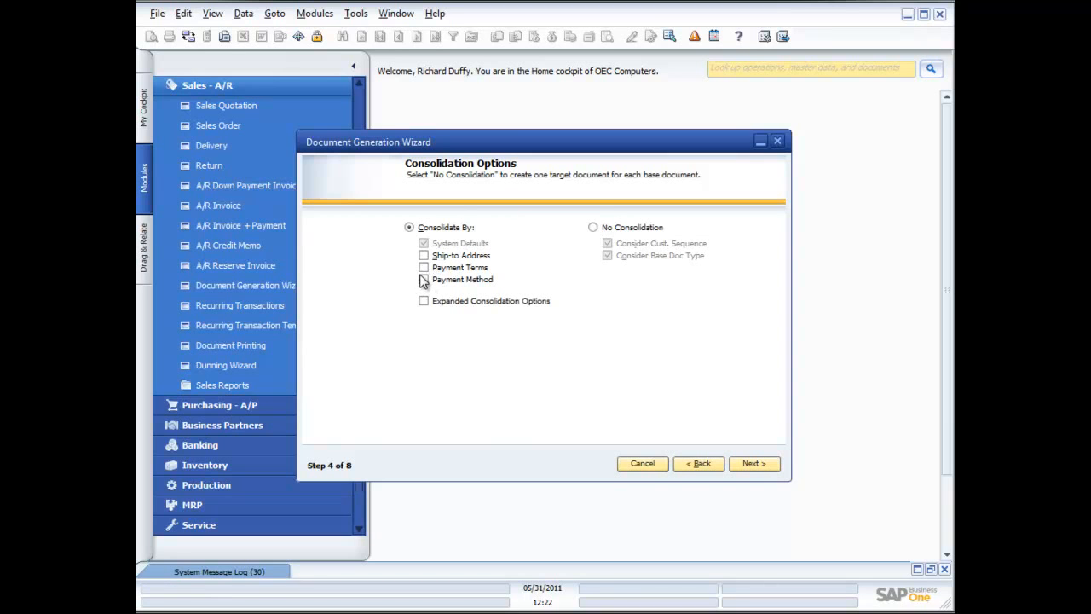
- Choose No Consolidation for the generated sales orders, leave the expanded consolidation options disabled and continue to the customer selection
{"action": "left_click", "coordinate": [422, 302]}
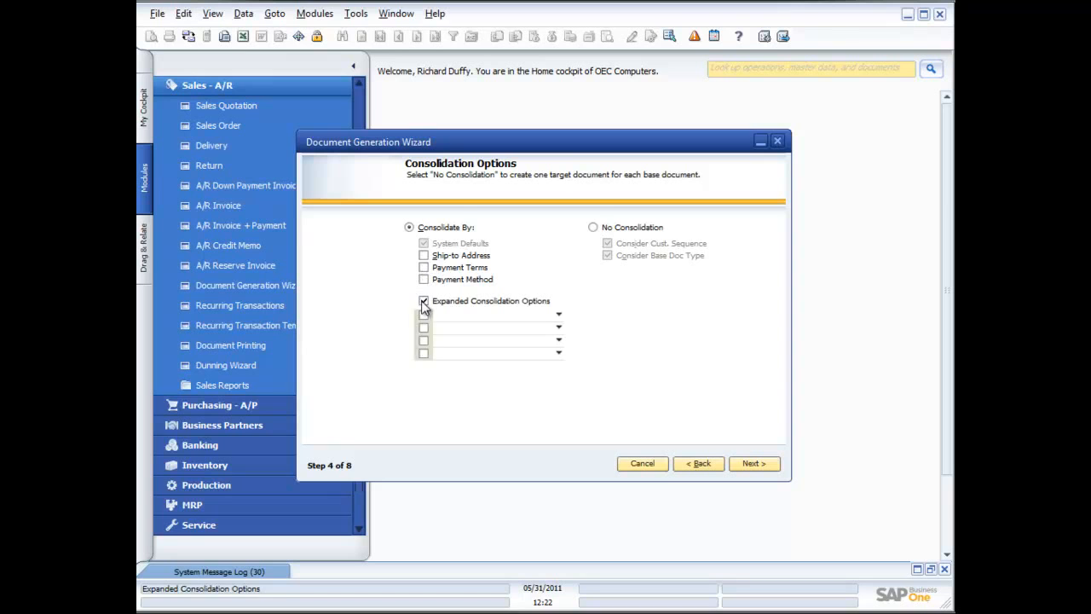
{"action": "left_click", "coordinate": [424, 304]}
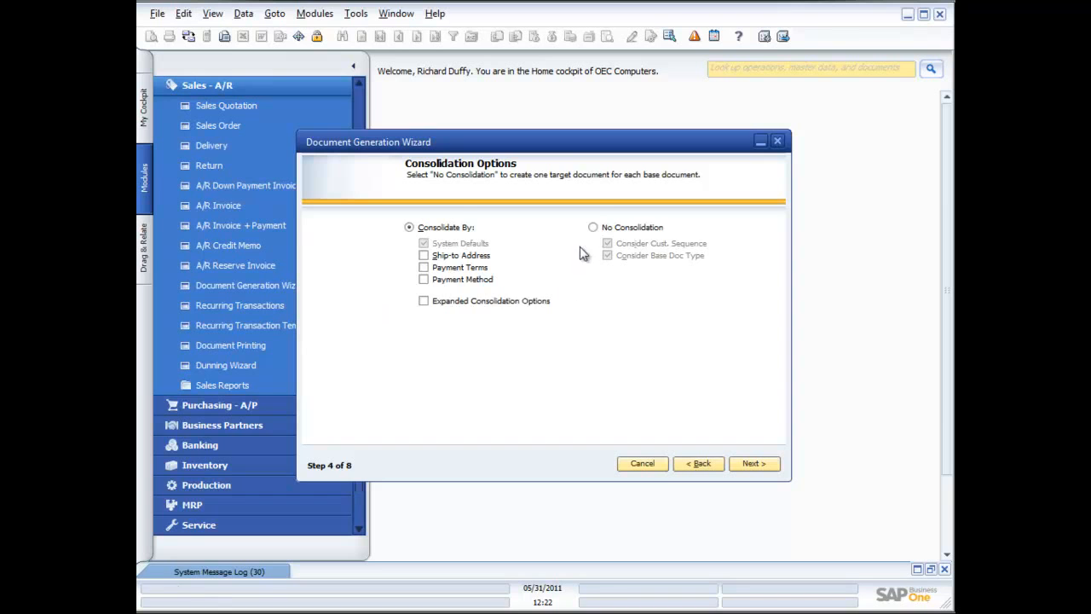
{"action": "left_click", "coordinate": [594, 227]}
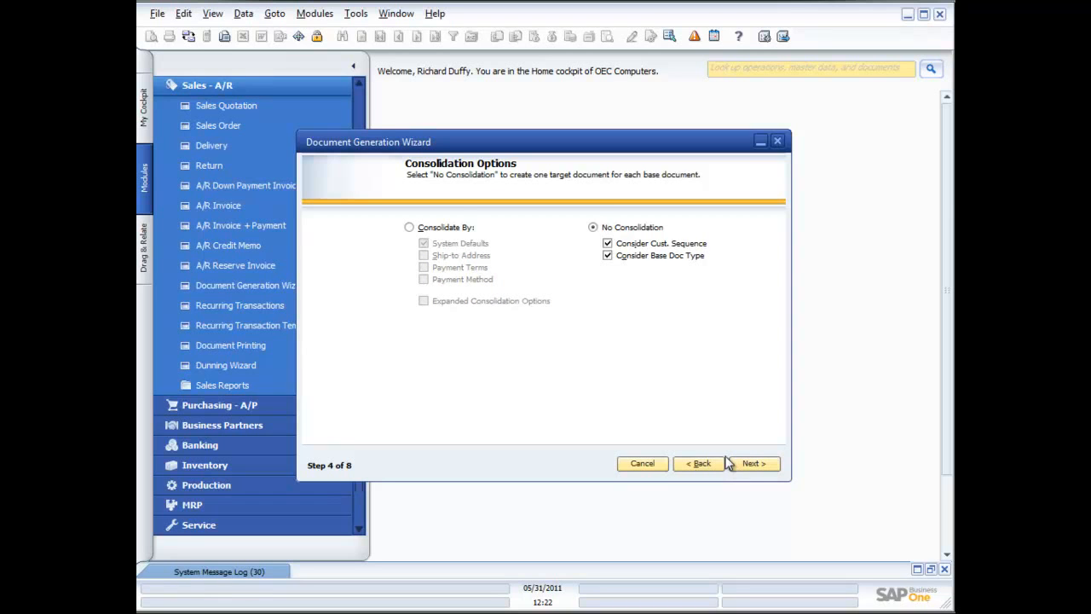
{"action": "left_click", "coordinate": [768, 465]}
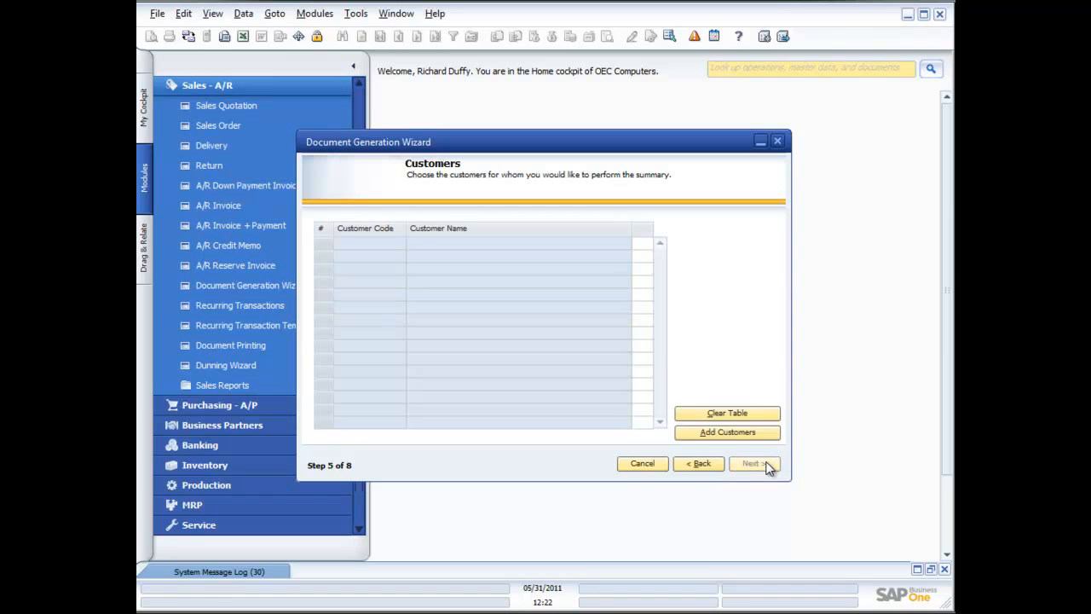
- Add customers from all customer groups without restricting the code range and continue to the messages and alerts settings
{"action": "left_click", "coordinate": [707, 431]}
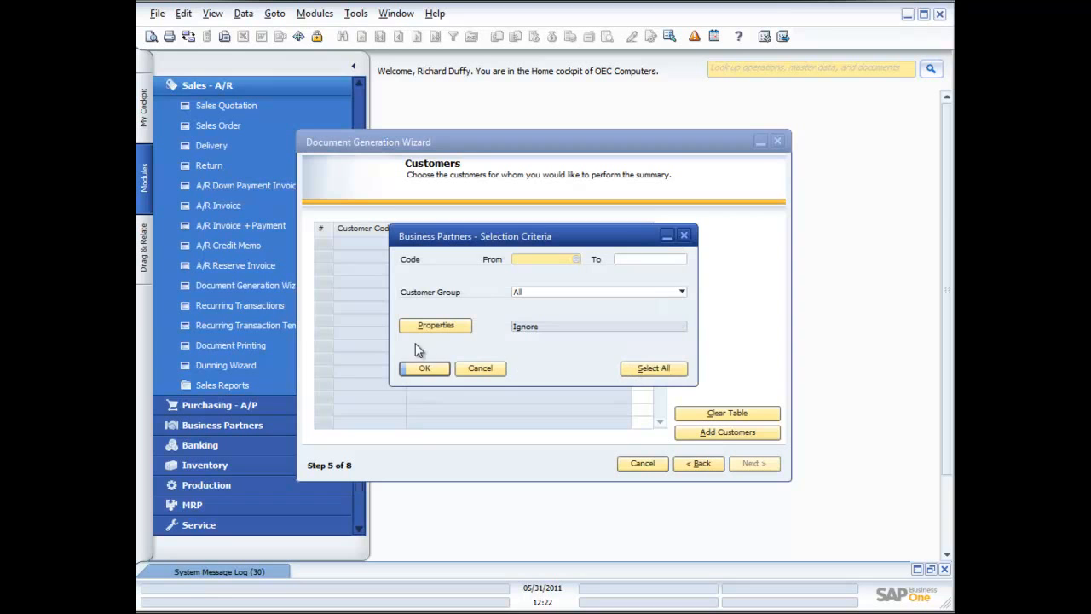
{"action": "left_click", "coordinate": [422, 367]}
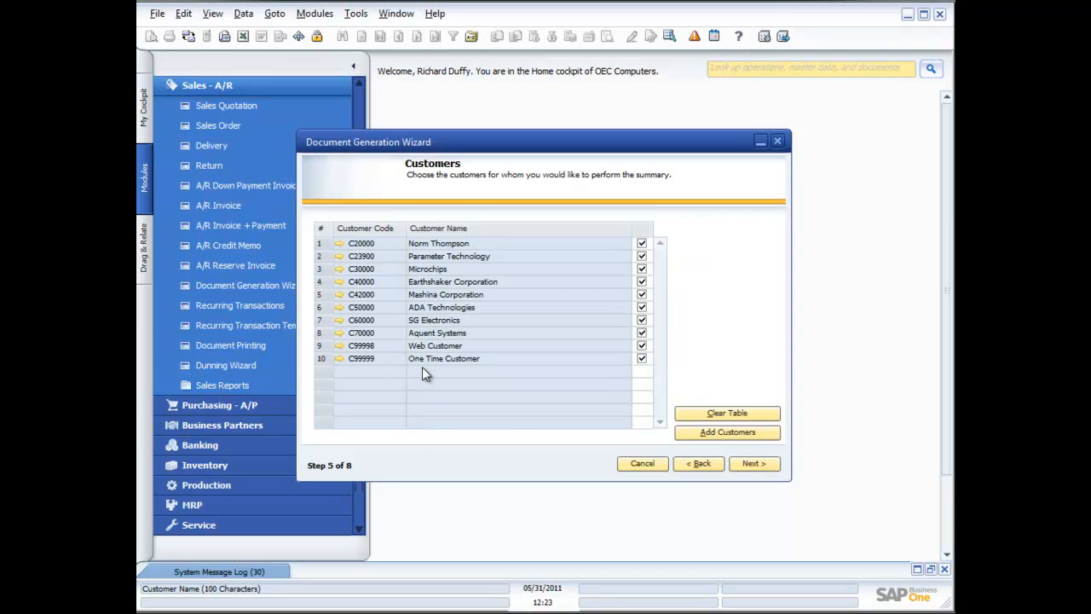
{"action": "left_click", "coordinate": [754, 465]}
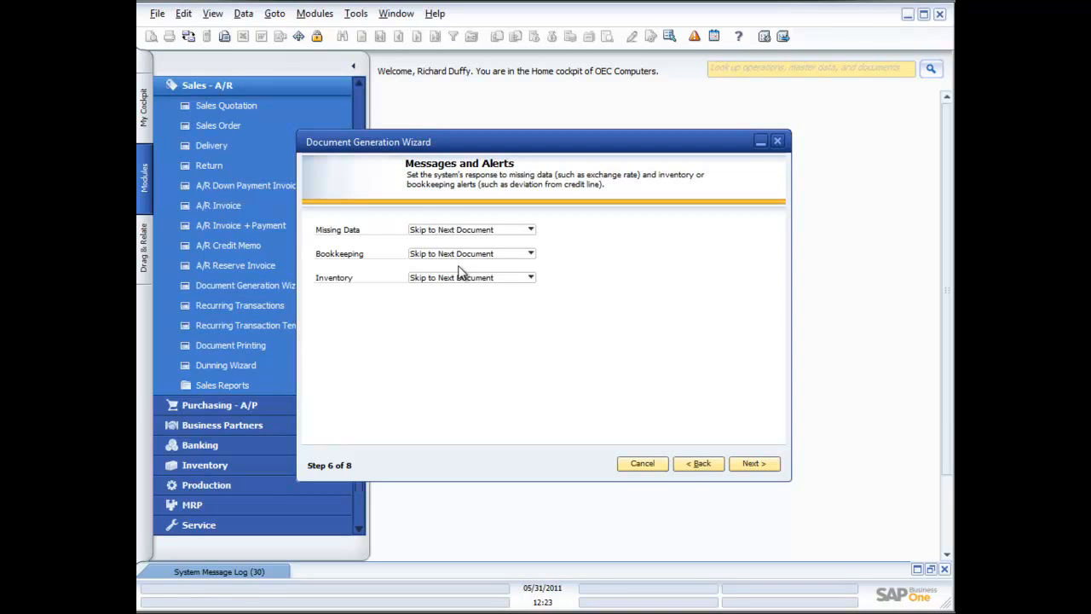
- Review the inventory alert responses, keep Skip to Next Document and continue to the save and execute options
{"action": "left_click", "coordinate": [529, 277]}
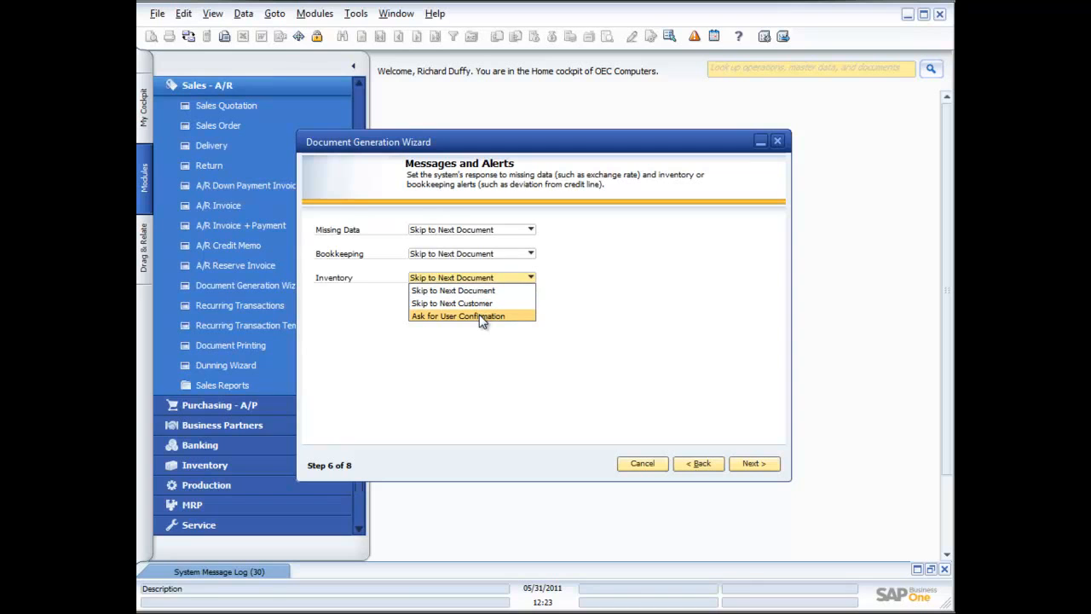
{"action": "left_click", "coordinate": [493, 348]}
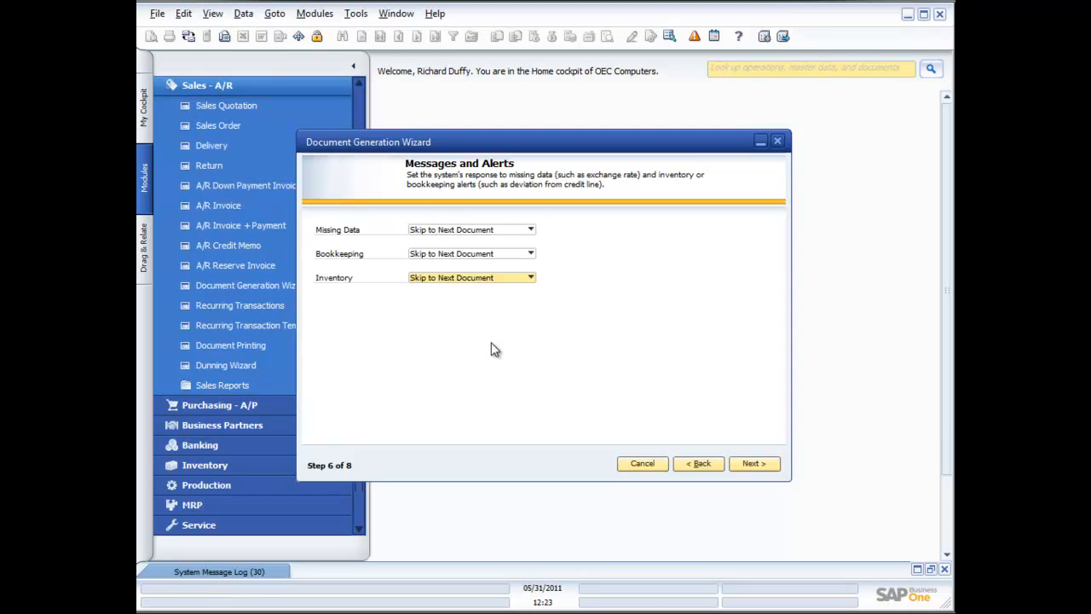
{"action": "left_click", "coordinate": [765, 465]}
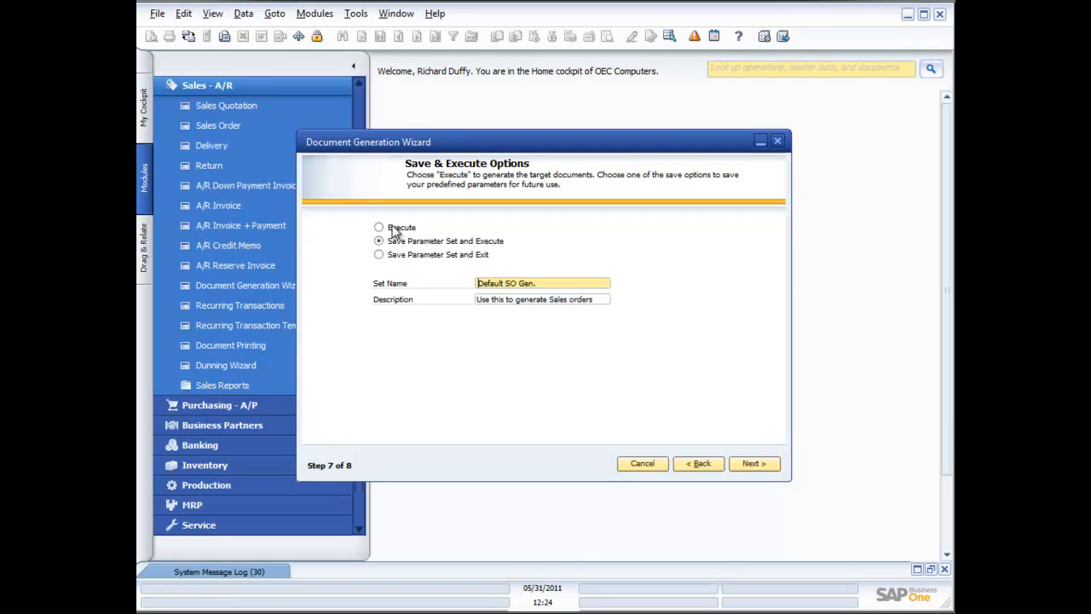
- Save the parameter set with Save Parameter Set and Exit and finish the wizard
{"action": "left_click", "coordinate": [380, 256]}
{"action": "left_click", "coordinate": [755, 464]}
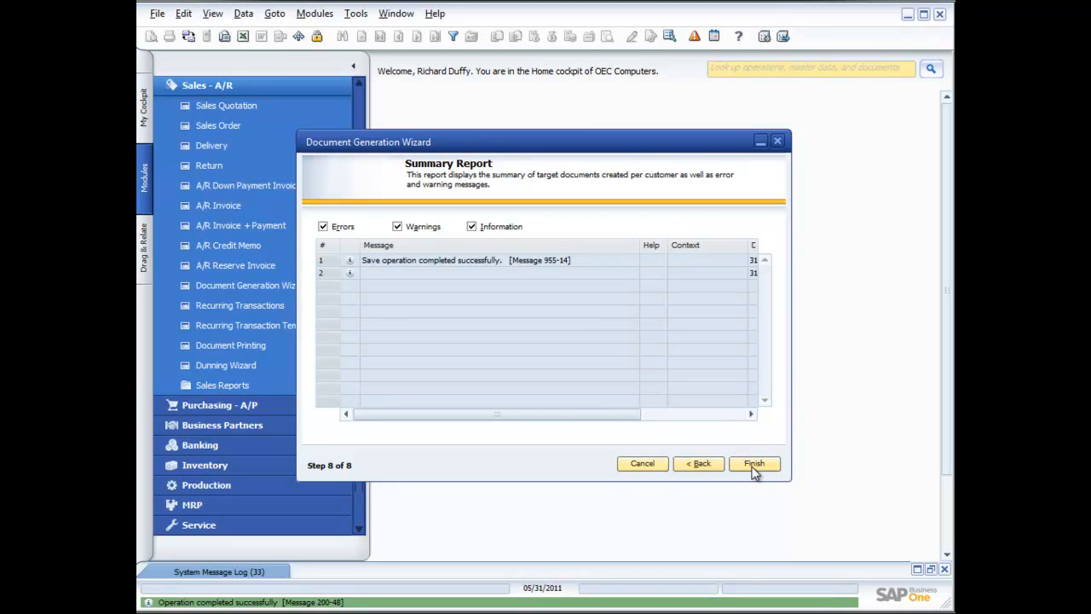
{"action": "left_click", "coordinate": [753, 466]}
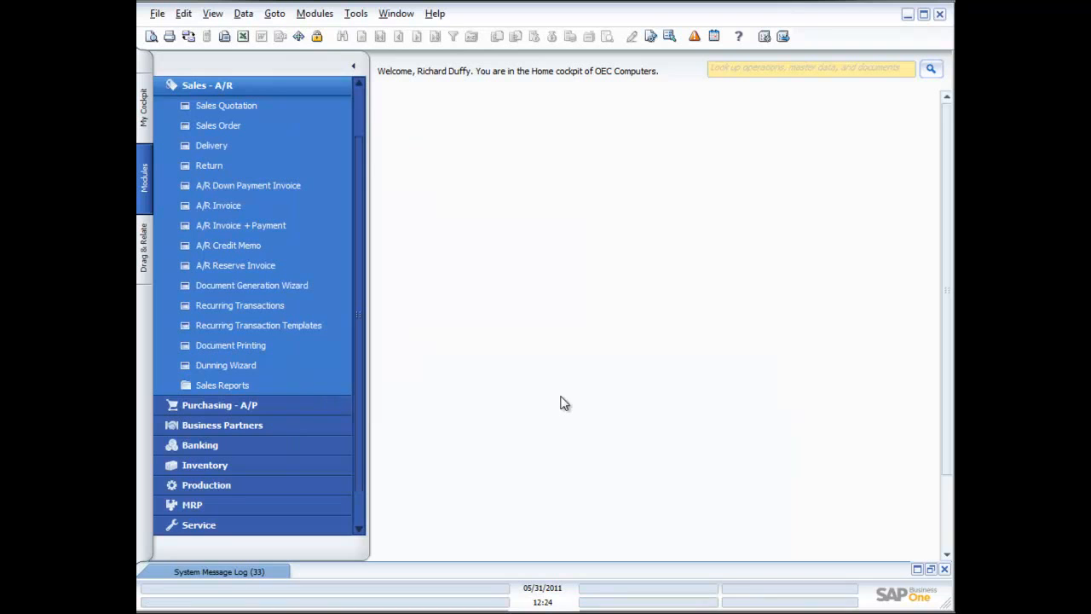
- Review the saved "Default SO Gen." parameter set in the Document Generation Wizard up to the Execute option and cancel the wizard
{"action": "left_click", "coordinate": [281, 286]}
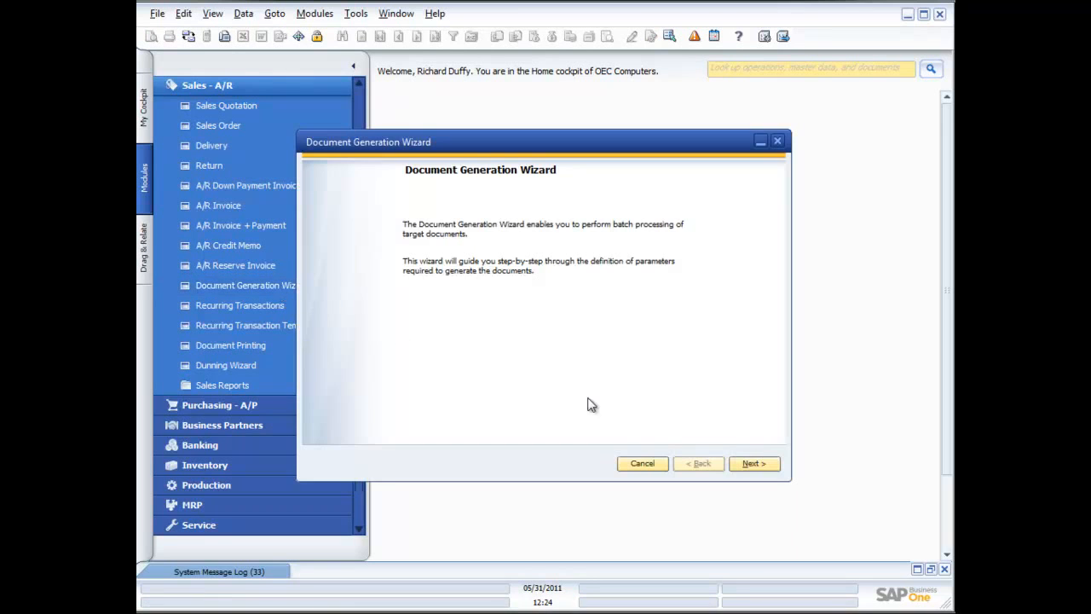
{"action": "left_click", "coordinate": [759, 468]}
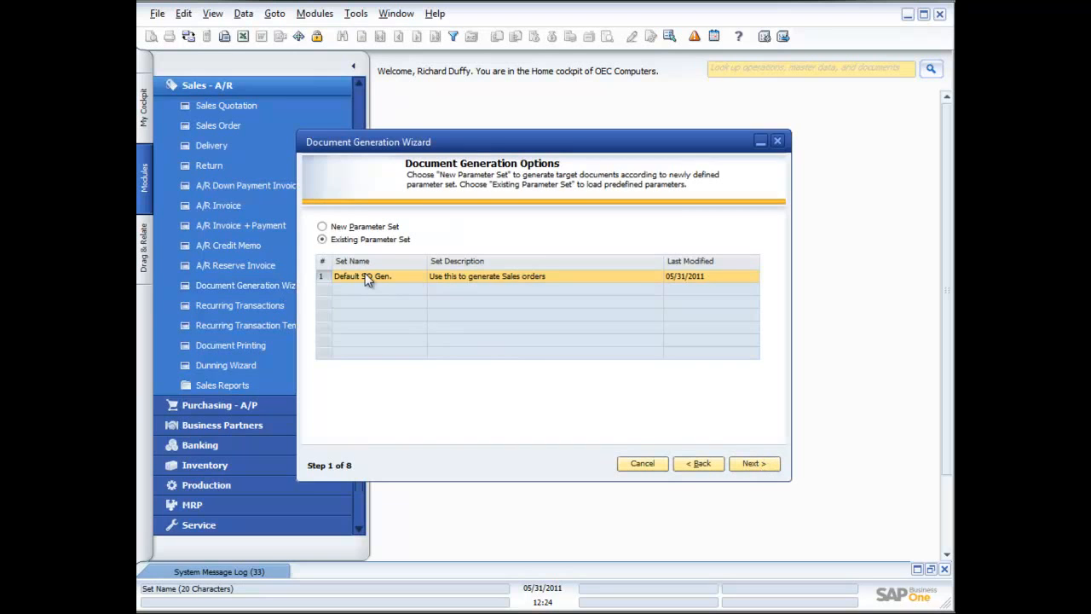
{"action": "left_click", "coordinate": [754, 465]}
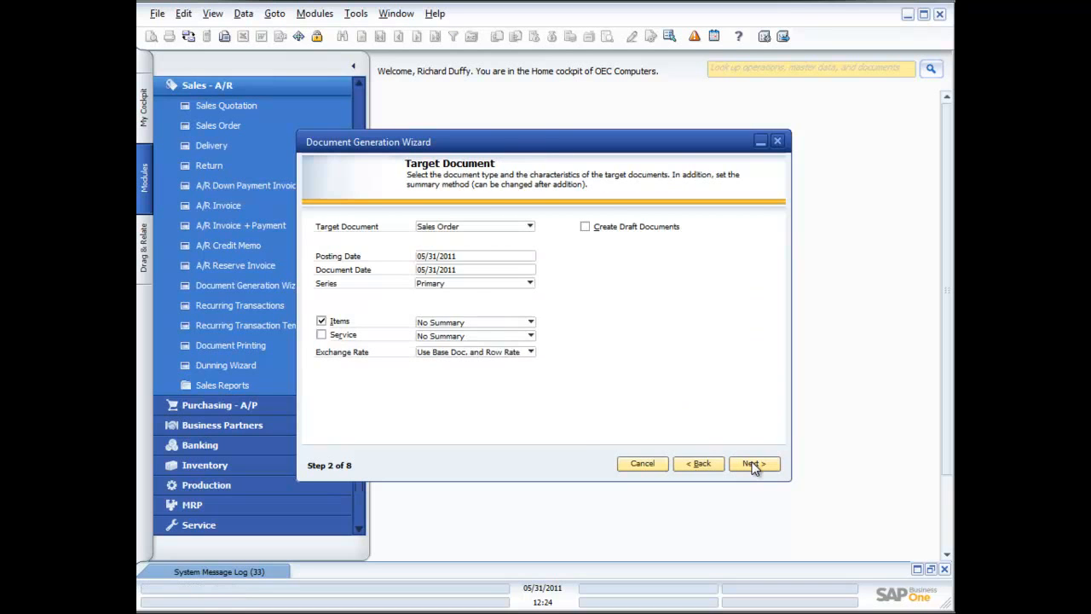
{"action": "left_click", "coordinate": [753, 466]}
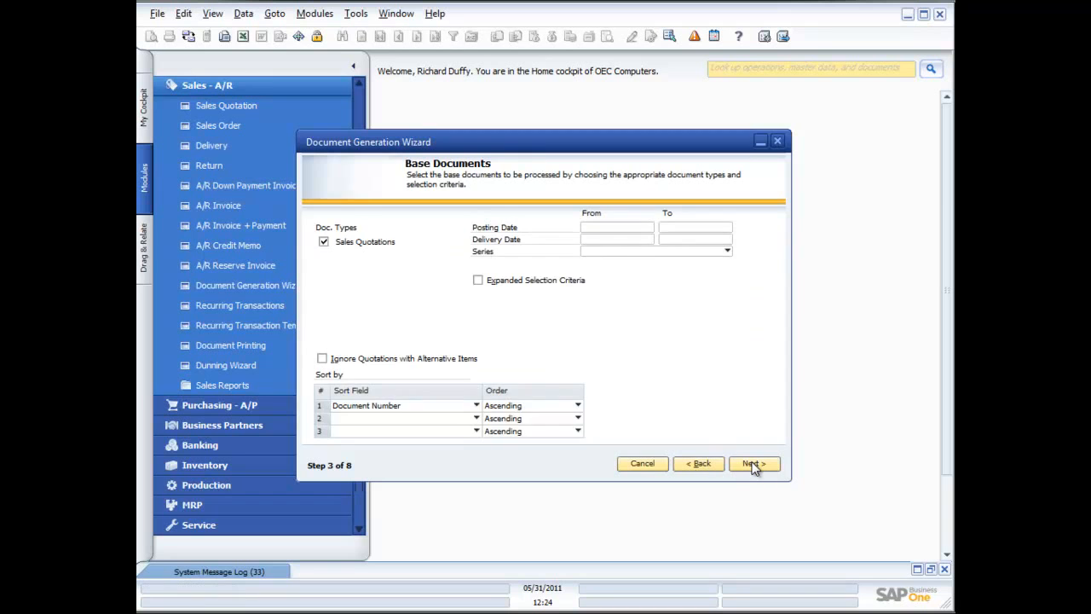
{"action": "left_click", "coordinate": [754, 466]}
{"action": "left_click", "coordinate": [754, 466]}
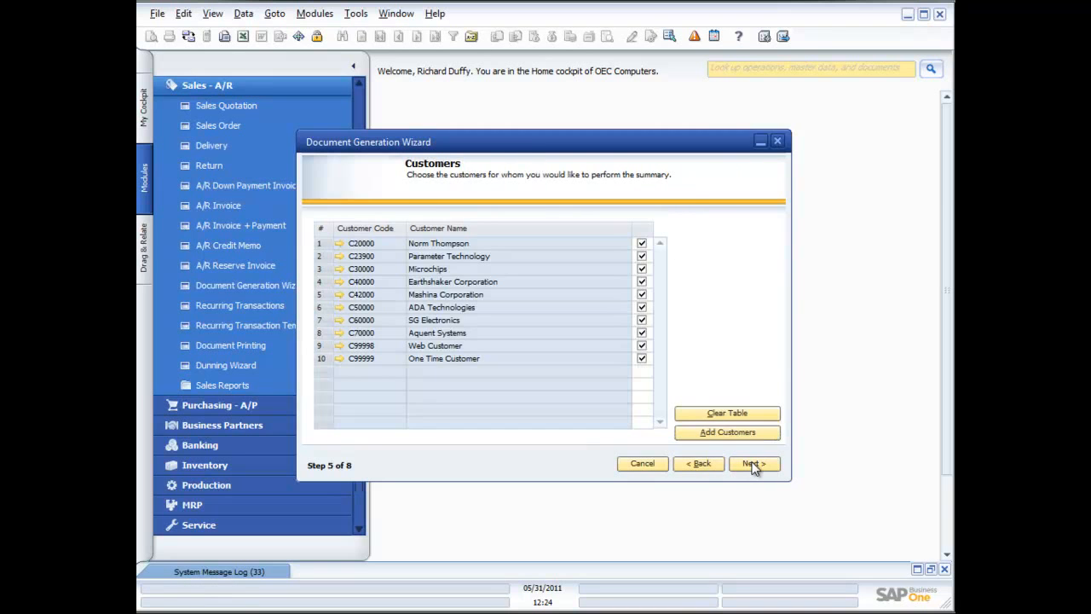
{"action": "left_click", "coordinate": [754, 465]}
{"action": "left_click", "coordinate": [754, 466]}
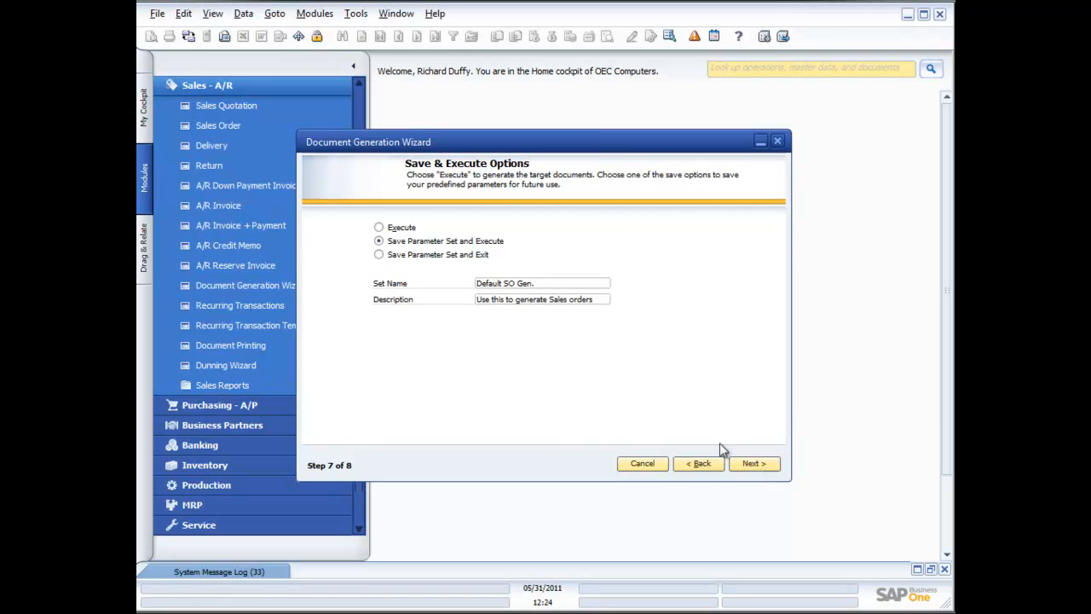
{"action": "left_click", "coordinate": [380, 228]}
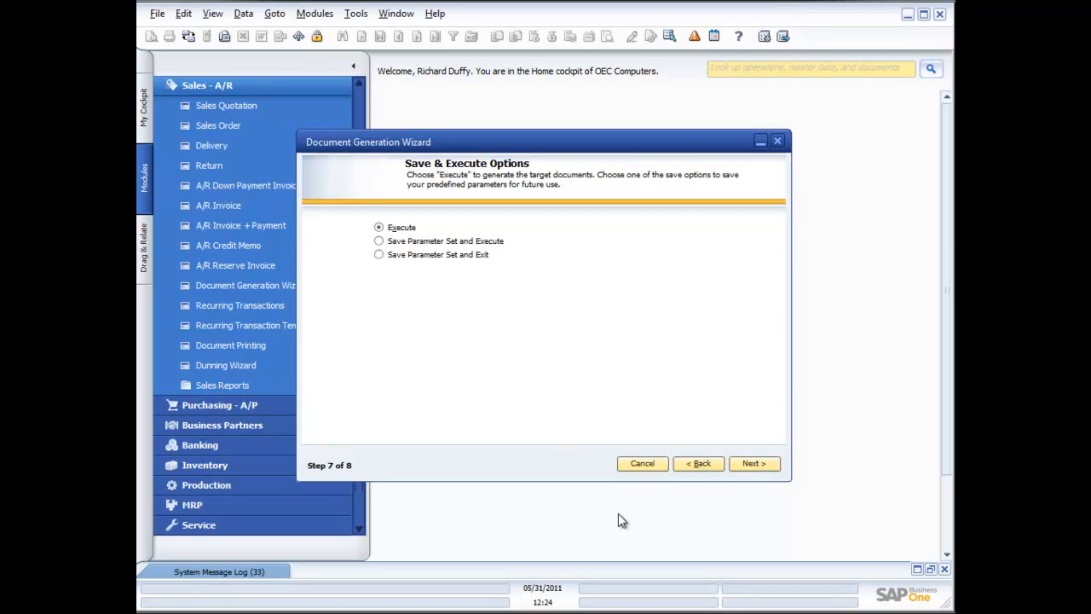
{"action": "left_click", "coordinate": [642, 465]}
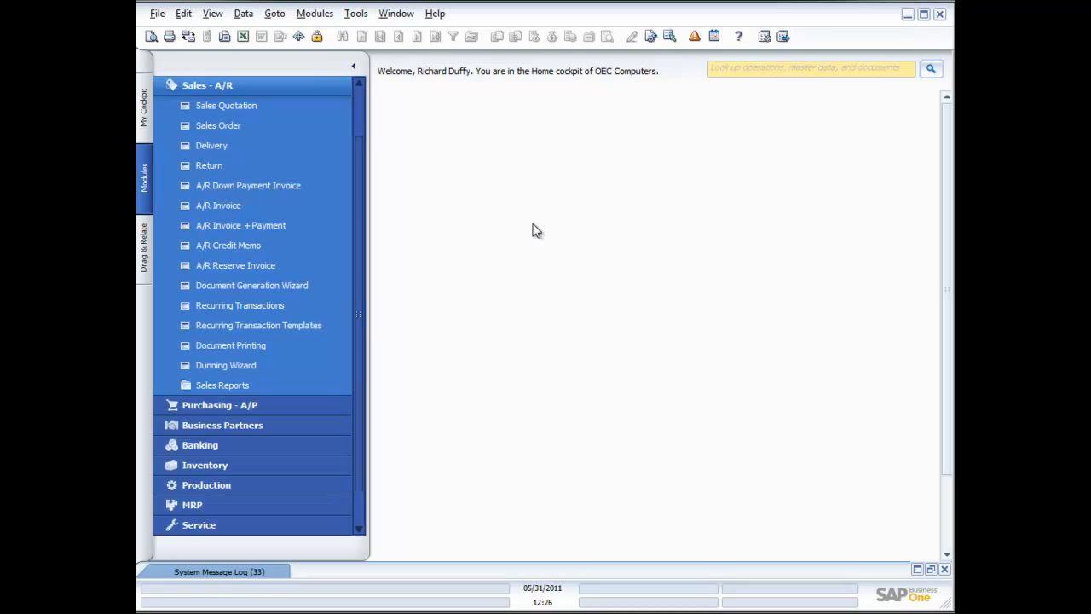
- Open a new sales Return document and select Earthshaker Corporation (C40000) as its customer
{"action": "left_click", "coordinate": [218, 166]}
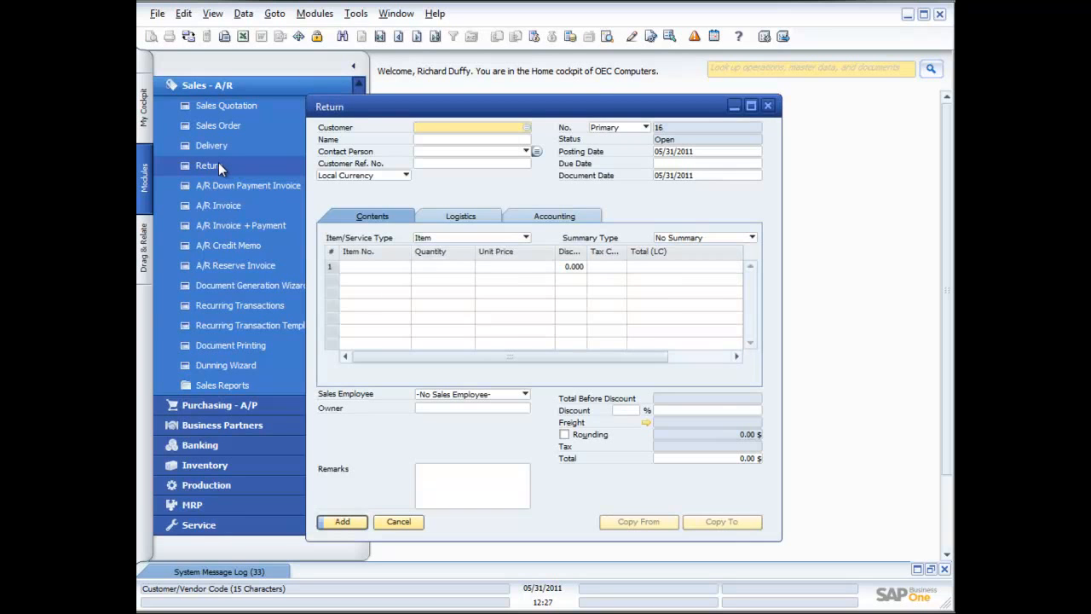
{"action": "left_click", "coordinate": [526, 127]}
{"action": "double_click", "coordinate": [521, 329]}
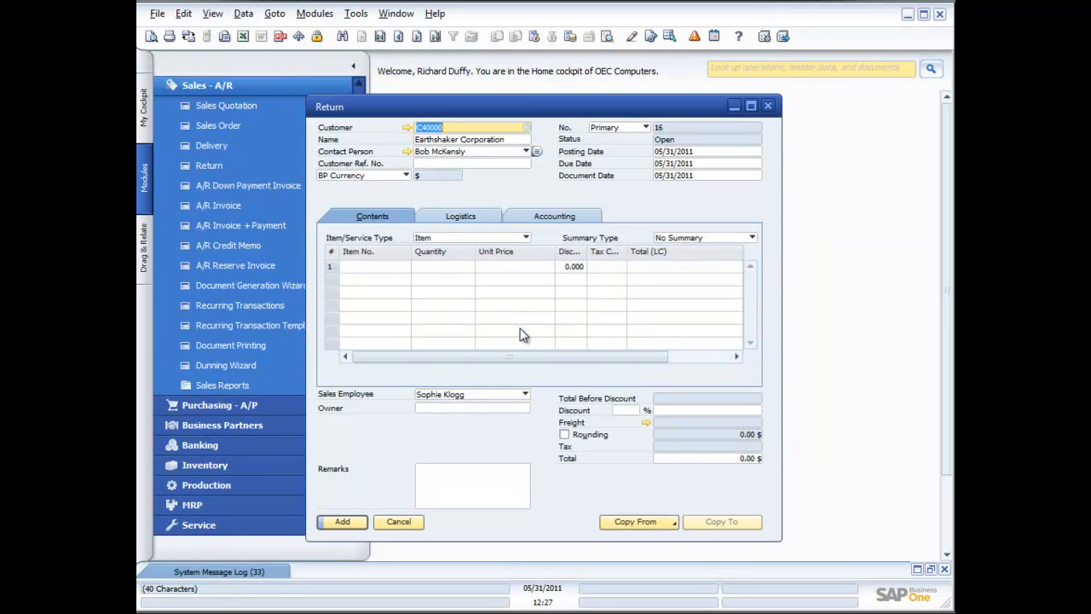
- Check which Earthshaker Corporation deliveries can be copied into the return, and cancel the return
{"action": "left_click", "coordinate": [670, 521]}
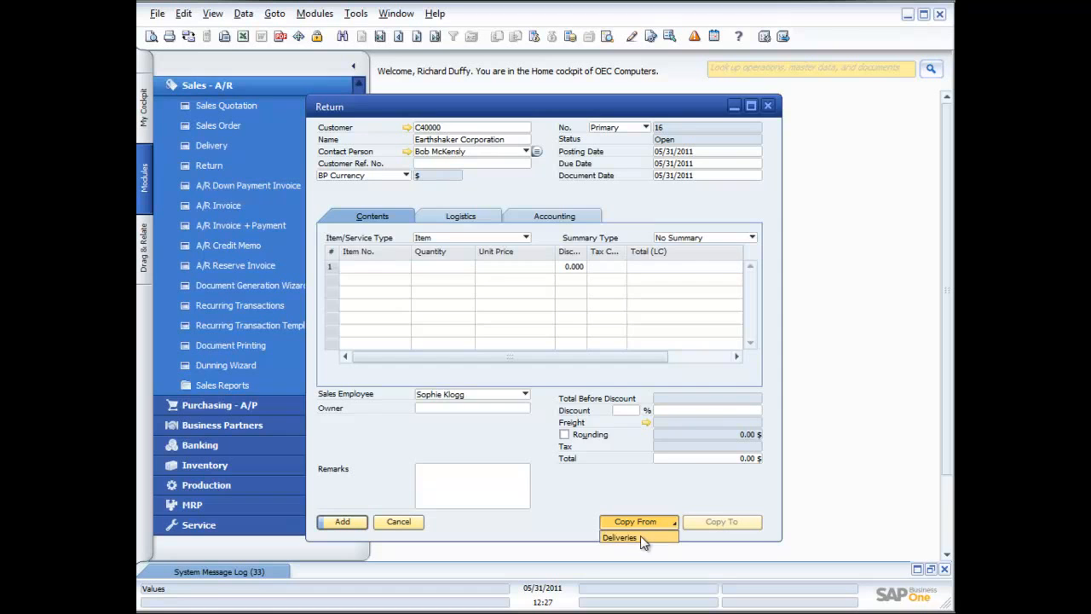
{"action": "left_click", "coordinate": [640, 535]}
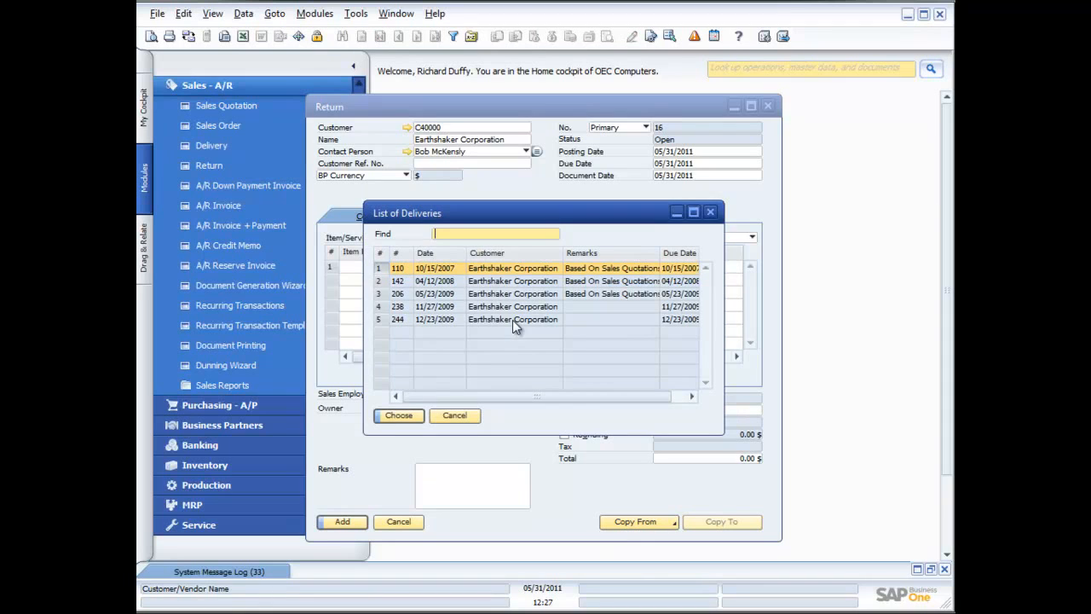
{"action": "left_click", "coordinate": [465, 417]}
{"action": "left_click", "coordinate": [410, 520]}
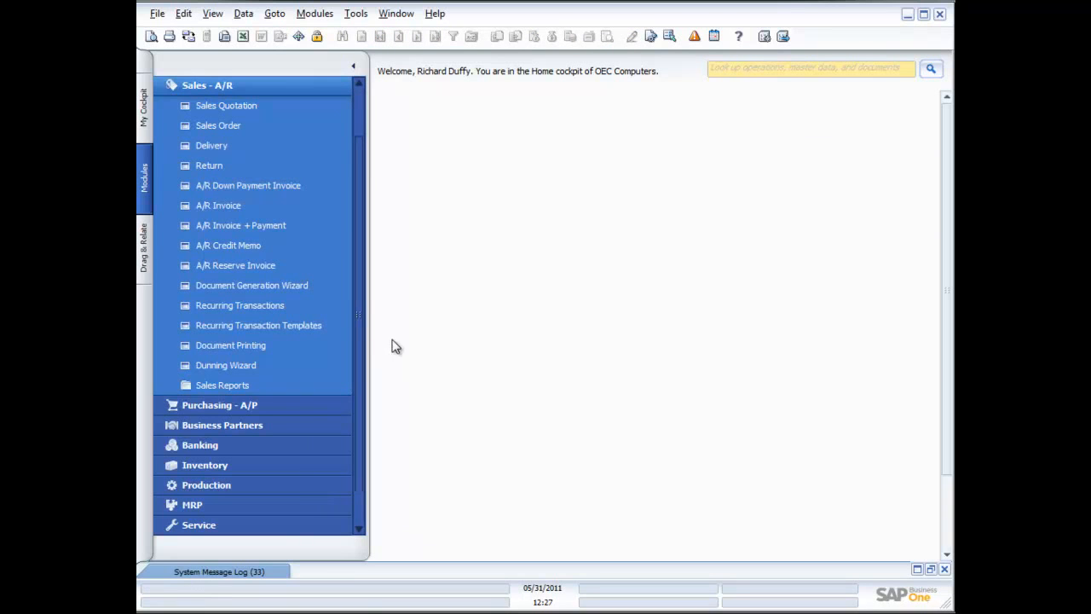
- Open a new A/R Credit Memo and select Earthshaker Corporation (C40000) as its customer
{"action": "left_click", "coordinate": [228, 246]}
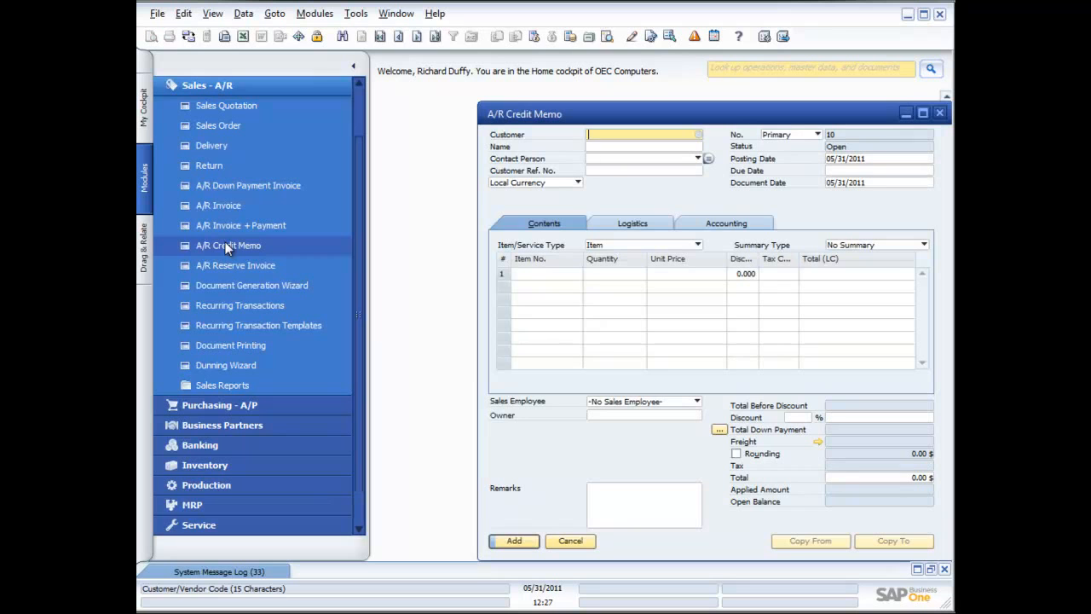
{"action": "left_click_drag", "start_coordinate": [635, 114], "coordinate": [574, 104]}
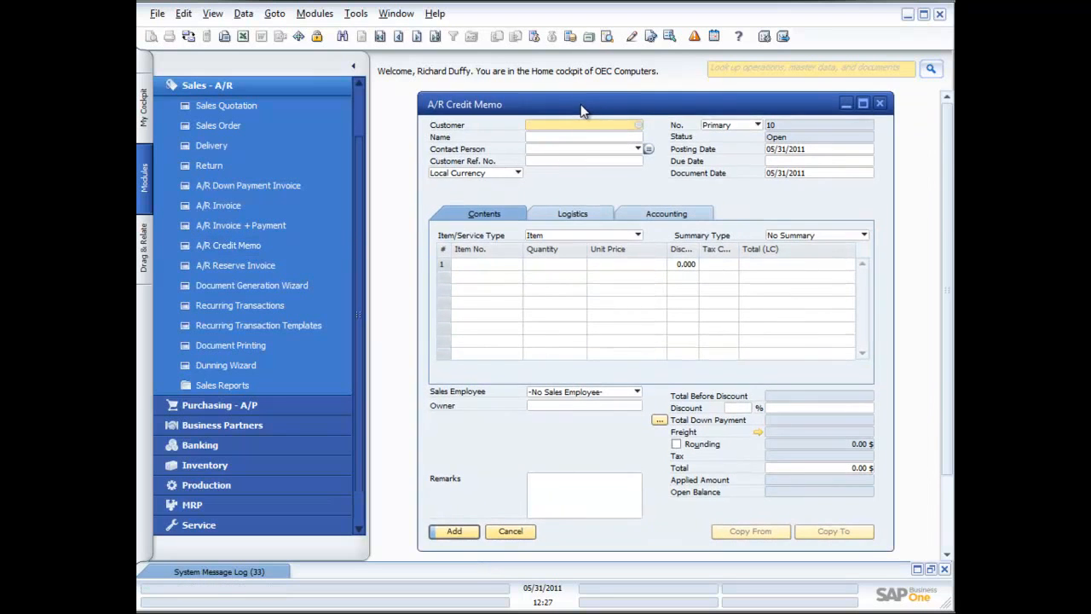
{"action": "left_click", "coordinate": [640, 126]}
{"action": "key", "text": "Return"}
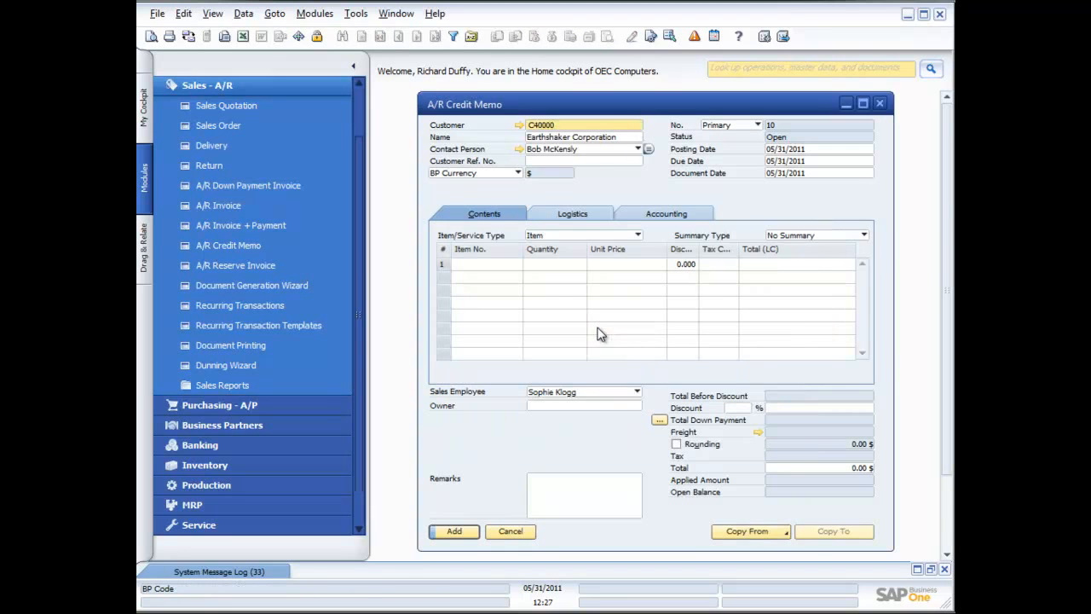
- Copy A/R invoice 228 dated 05/31/2011 into the credit memo, using the current exchange rate from the exchange rate table and drawing all data
{"action": "left_click", "coordinate": [778, 533]}
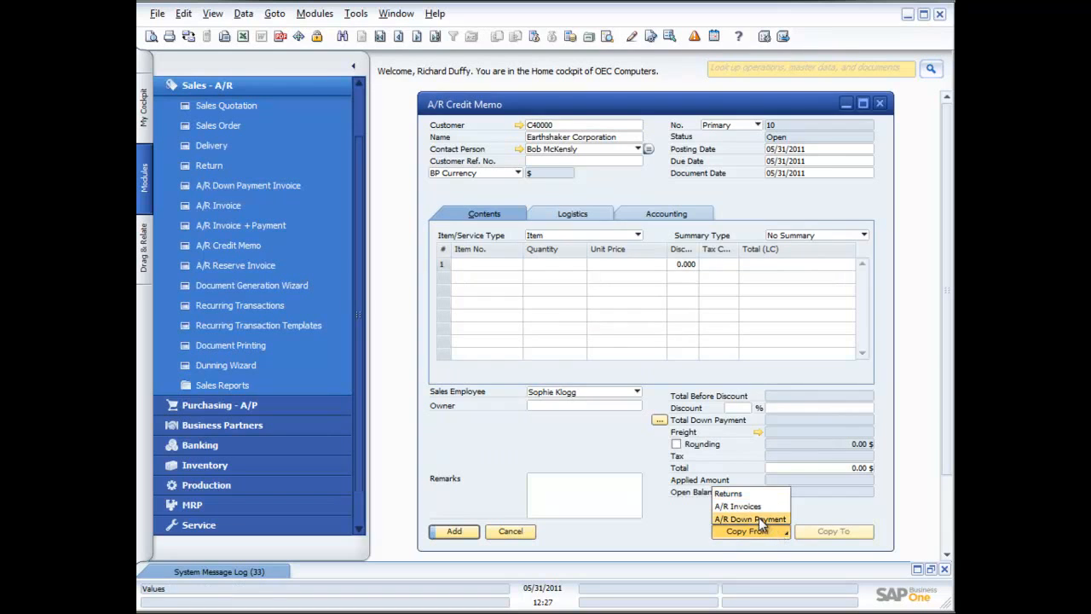
{"action": "left_click", "coordinate": [741, 507]}
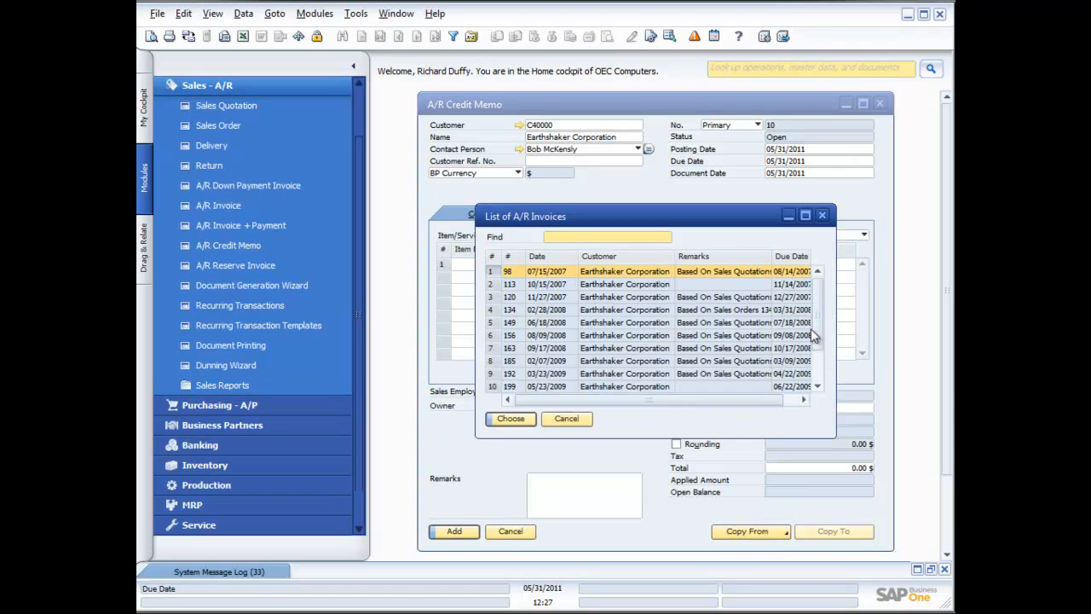
{"action": "double_click", "coordinate": [554, 257]}
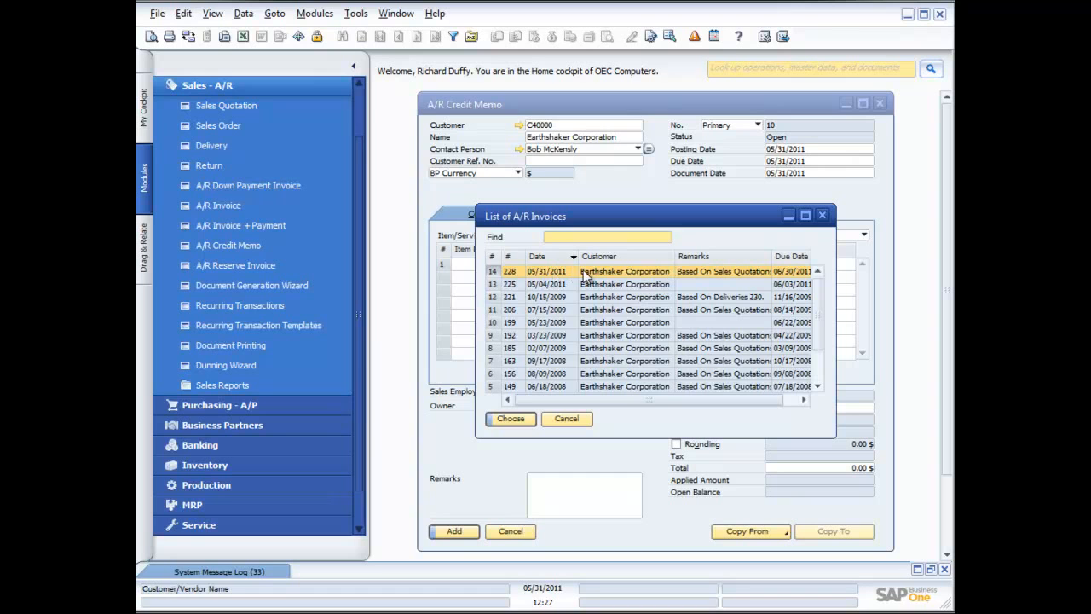
{"action": "double_click", "coordinate": [563, 273]}
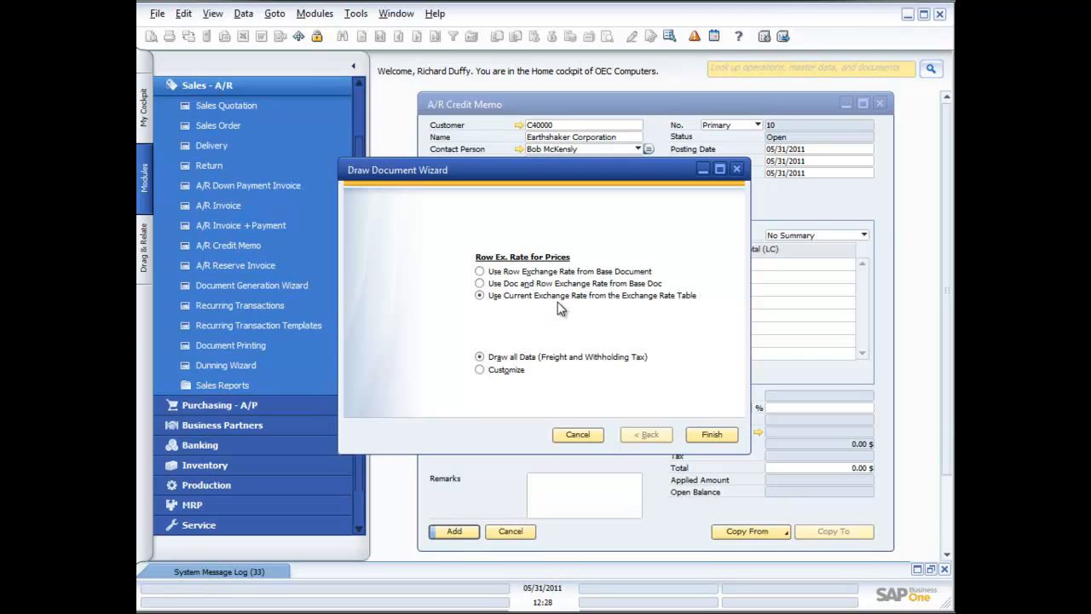
{"action": "left_click", "coordinate": [480, 294]}
{"action": "left_click", "coordinate": [710, 436]}
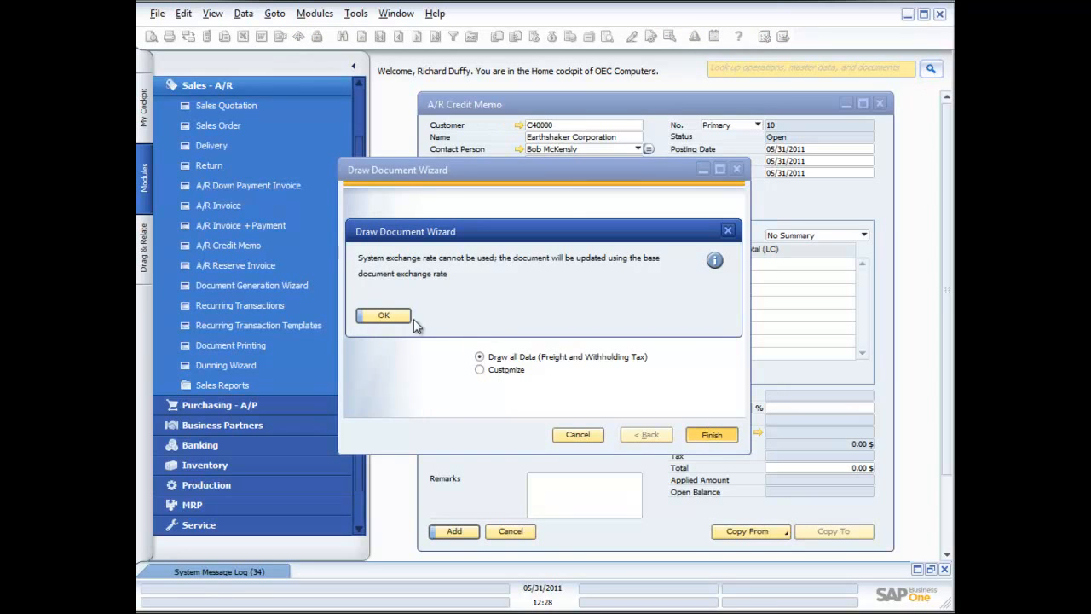
{"action": "left_click", "coordinate": [406, 318]}
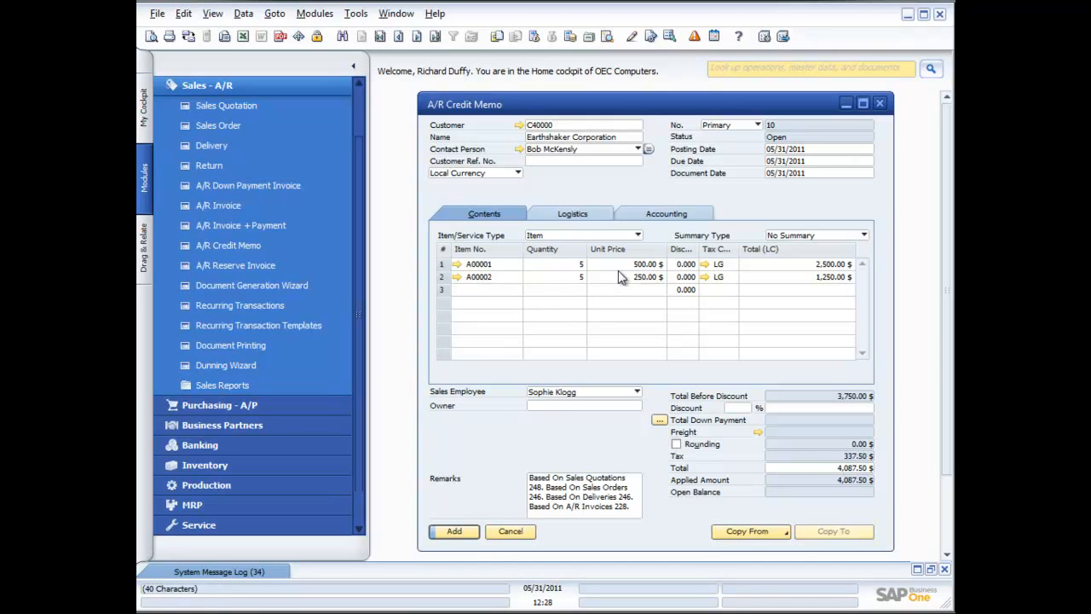
- Add the credit memo, accepting that it cannot be changed, and close the A/R Credit Memo window
{"action": "left_click", "coordinate": [460, 532]}
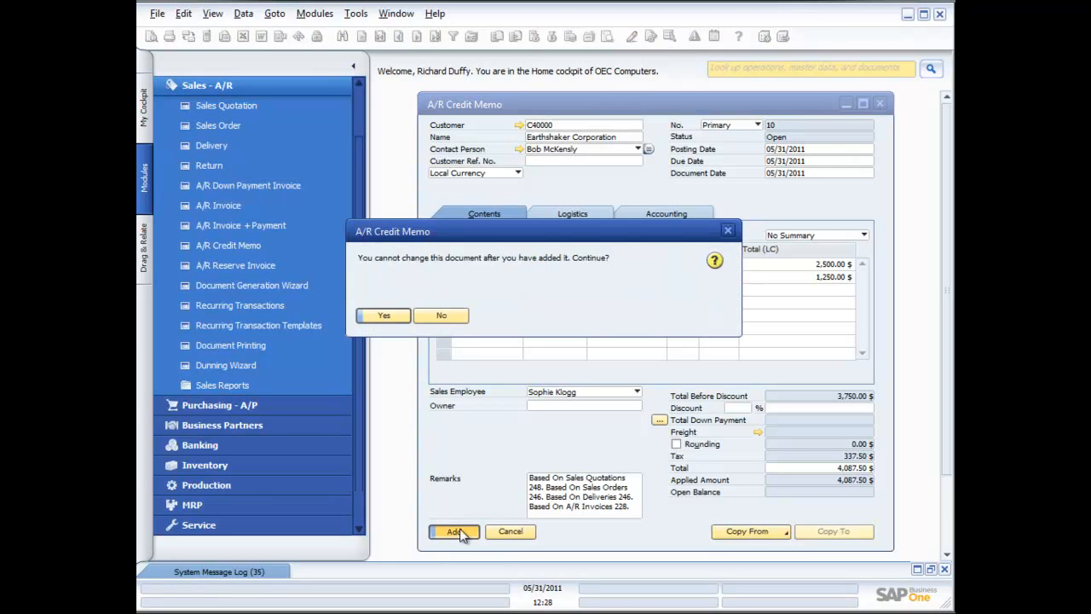
{"action": "left_click", "coordinate": [383, 317]}
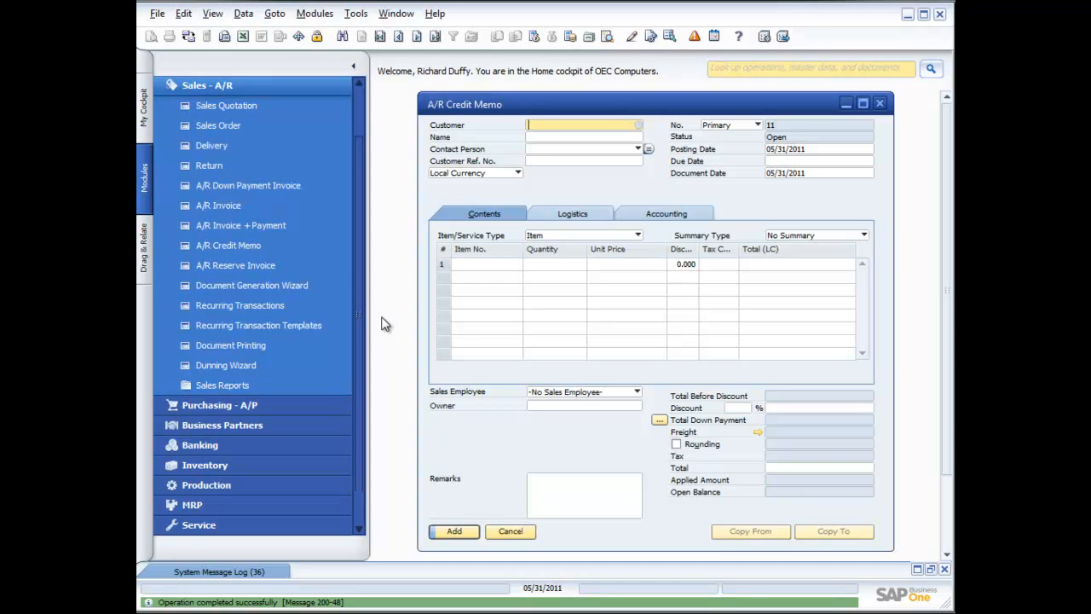
{"action": "left_click", "coordinate": [880, 103]}
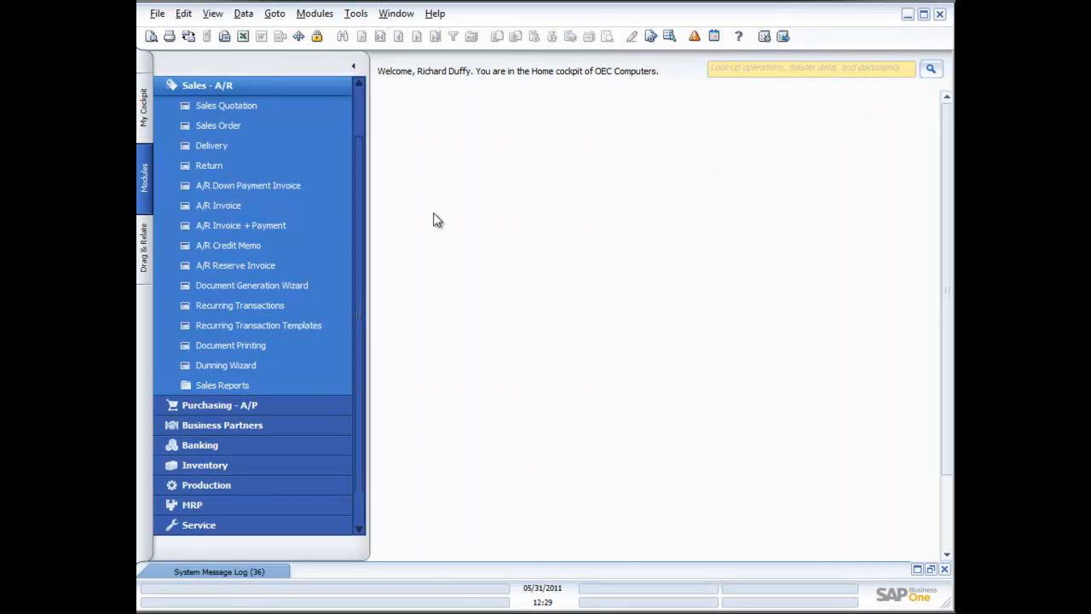
- Create a new sales Return document for customer Earthshaker Corporation (C40000)
{"action": "left_click", "coordinate": [202, 168]}
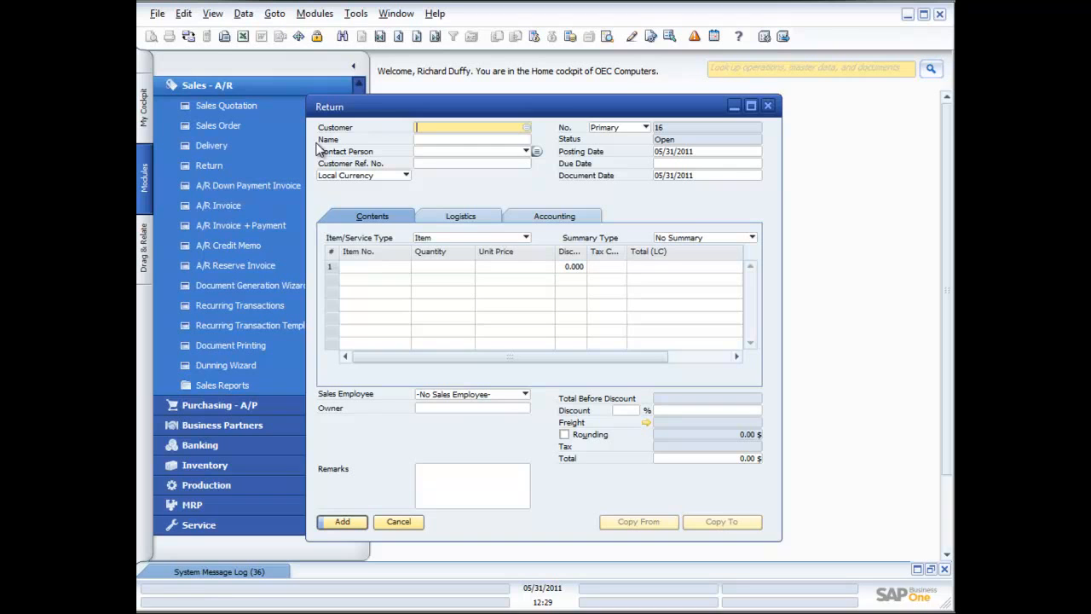
{"action": "left_click", "coordinate": [526, 127]}
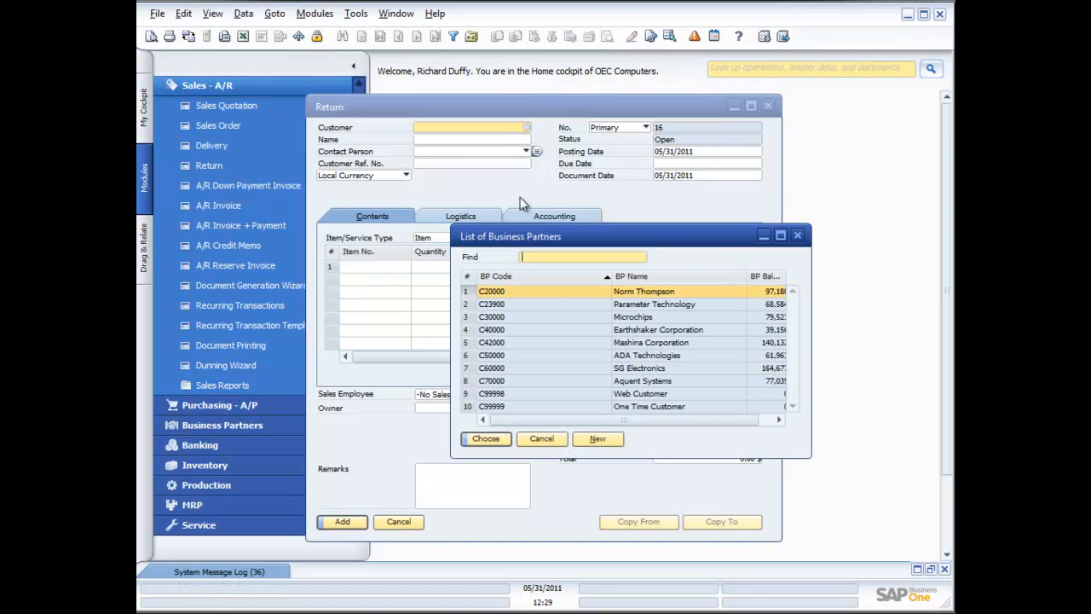
{"action": "double_click", "coordinate": [597, 330]}
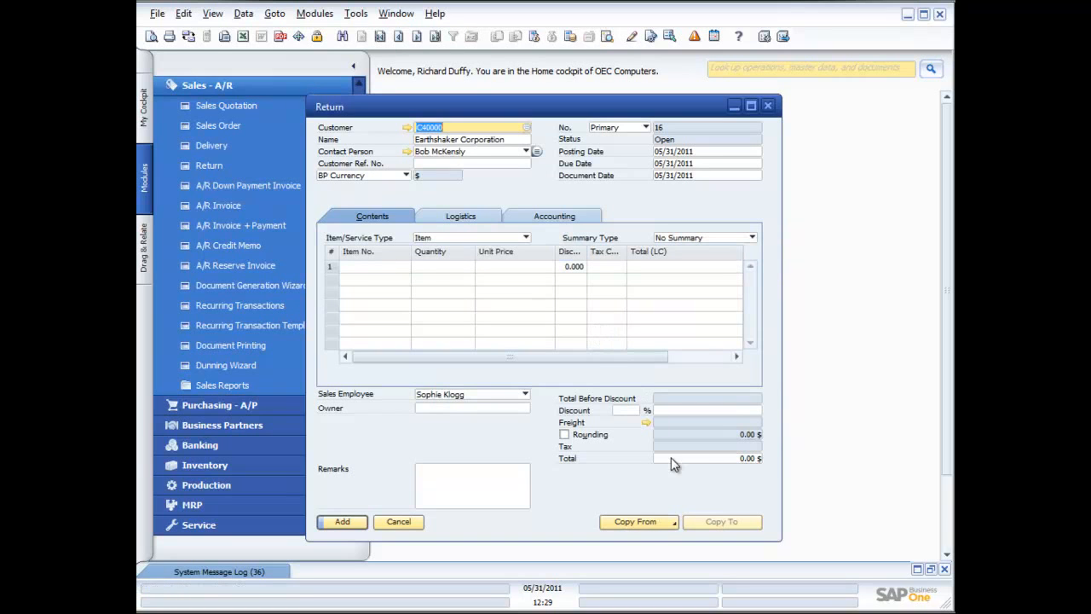
- Copy delivery 244 dated 12/23/2009 into the return, keeping the current exchange rate and Draw all Data options
{"action": "left_click", "coordinate": [668, 522]}
{"action": "left_click", "coordinate": [648, 537]}
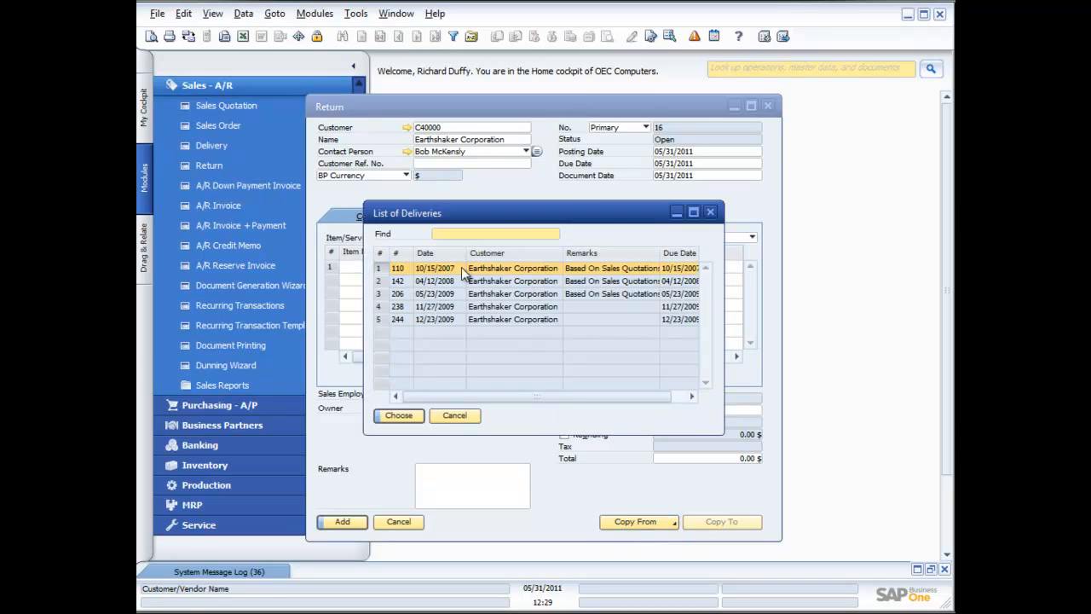
{"action": "double_click", "coordinate": [499, 320]}
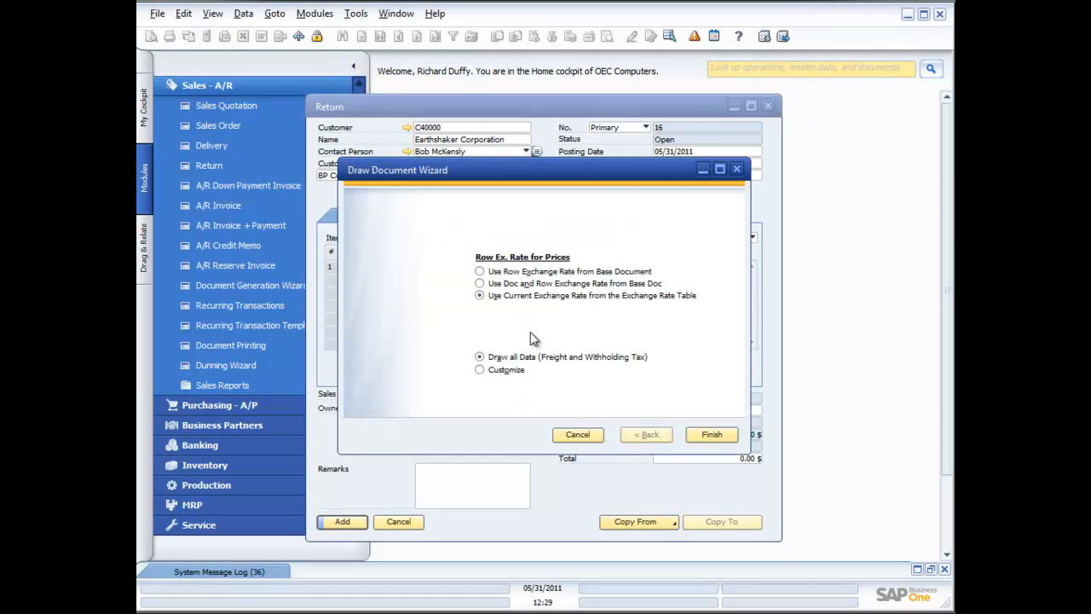
{"action": "left_click", "coordinate": [711, 435]}
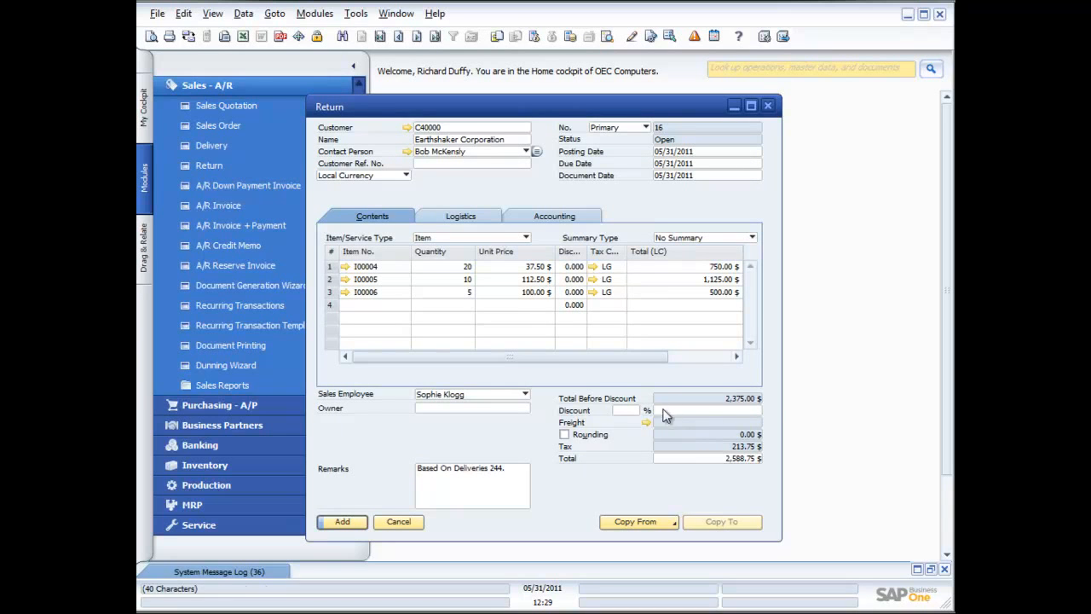
- Save the return as a draft and close the Return window
{"action": "right_click", "coordinate": [527, 438]}
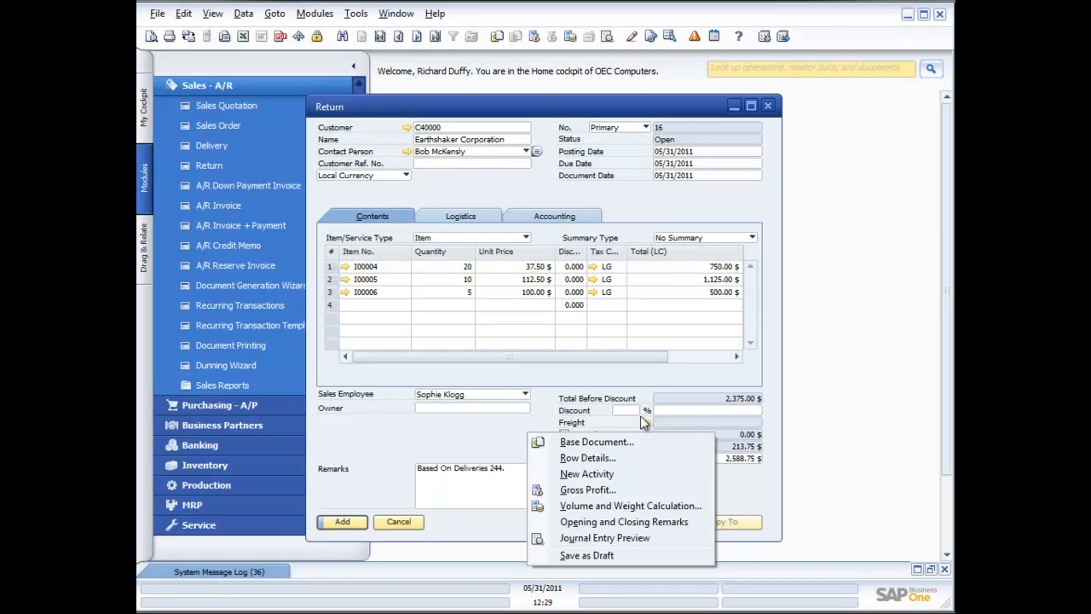
{"action": "left_click", "coordinate": [617, 560]}
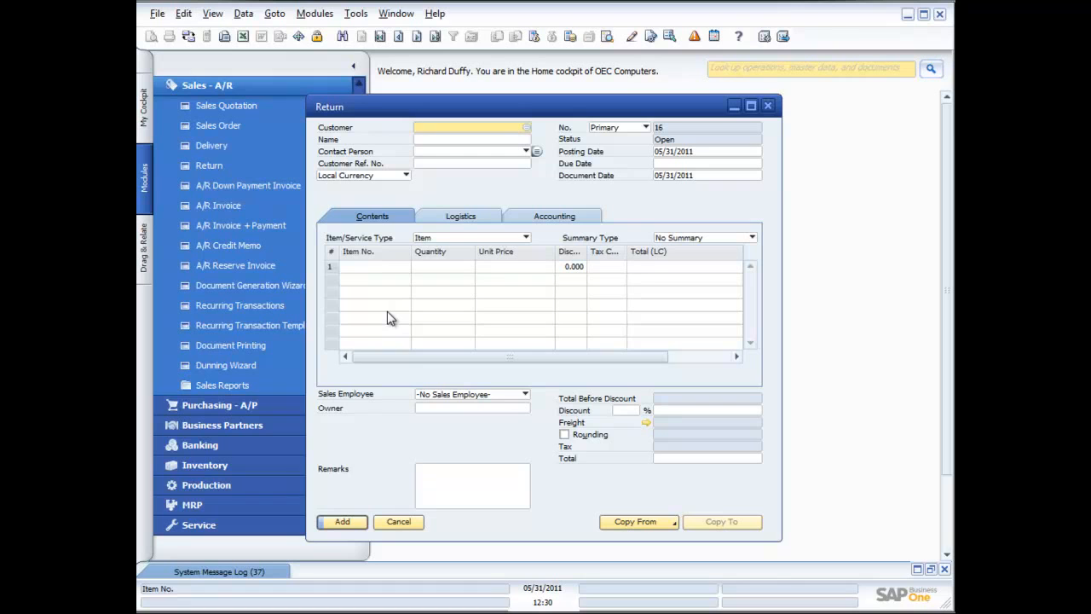
{"action": "left_click", "coordinate": [401, 522]}
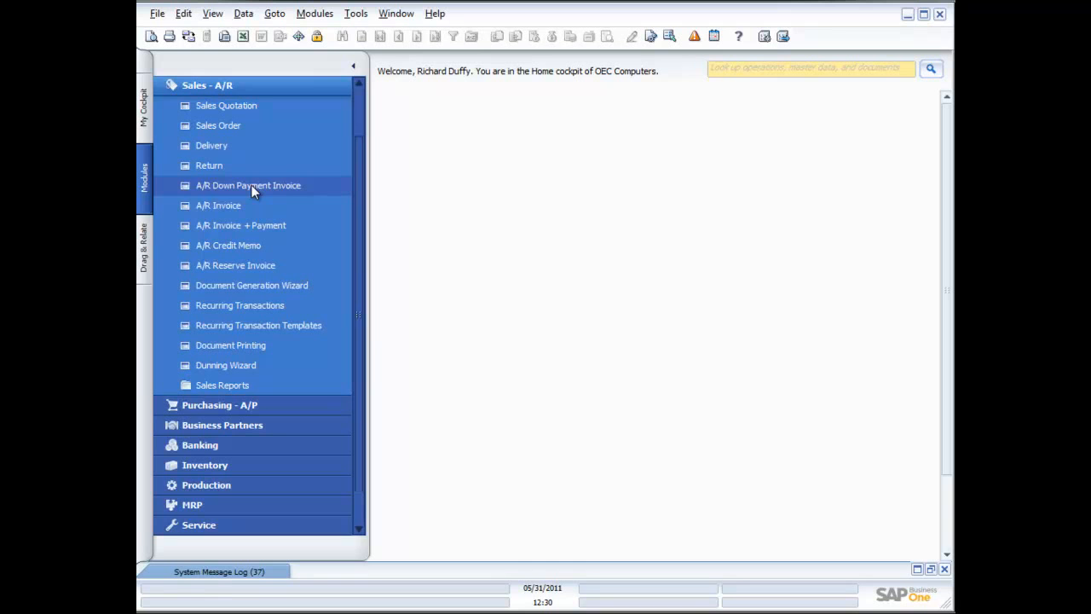
- Start an A/R Invoice + Payment document, replace the one-time customer with Earthshaker Corporation, and discard the document without saving
{"action": "left_click", "coordinate": [239, 213]}
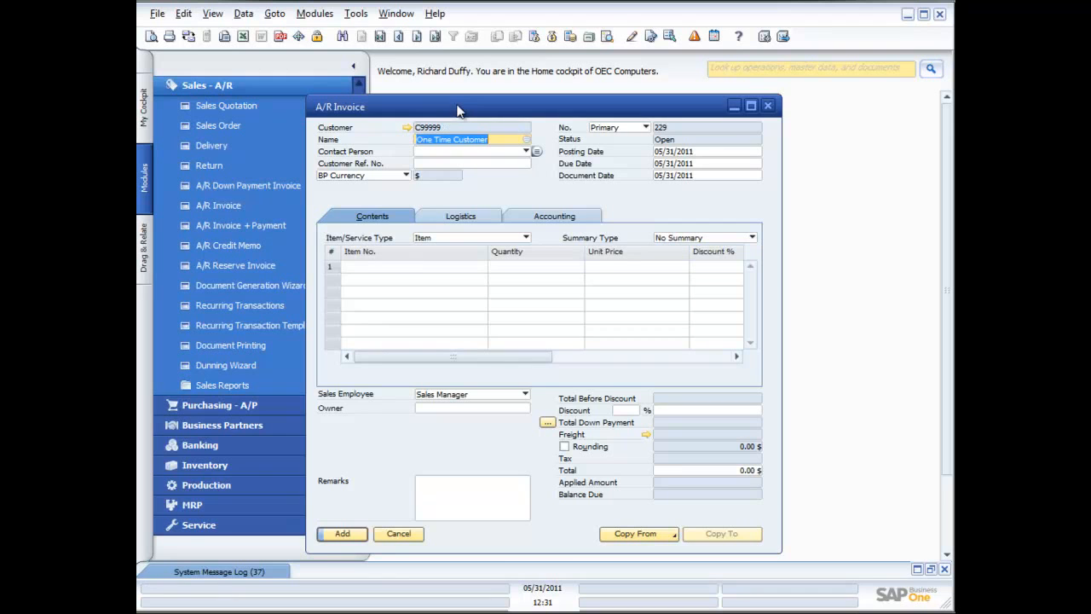
{"action": "left_click_drag", "start_coordinate": [457, 109], "coordinate": [537, 91]}
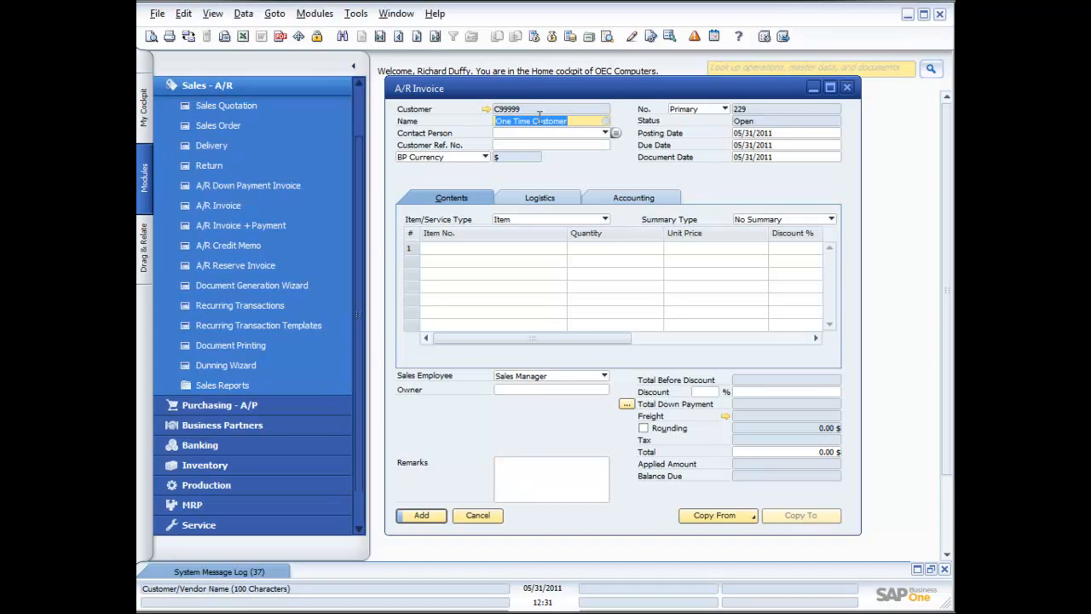
{"action": "left_click", "coordinate": [606, 120]}
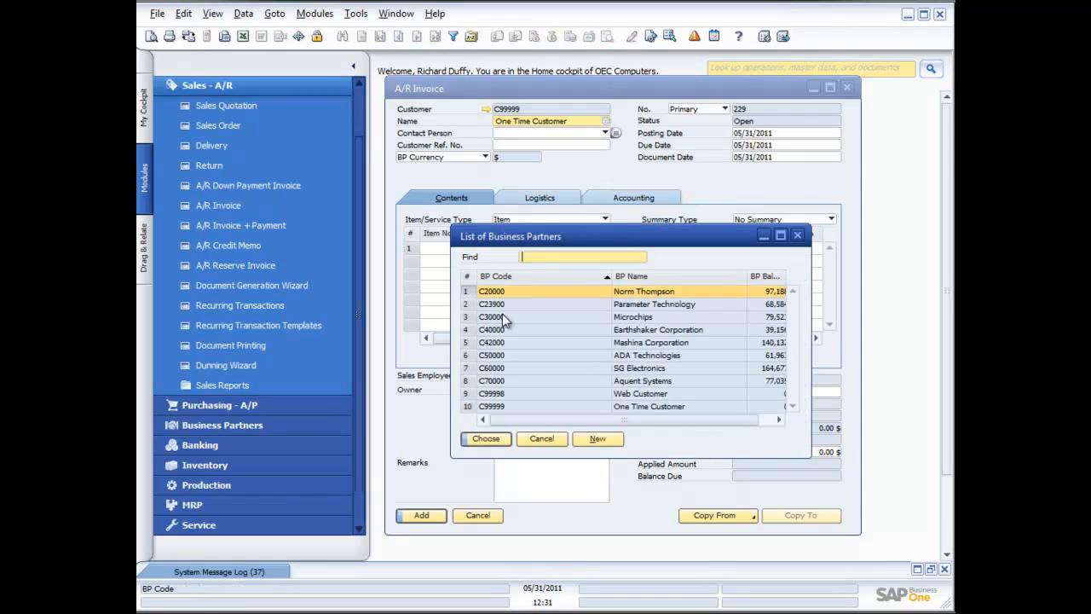
{"action": "double_click", "coordinate": [600, 329]}
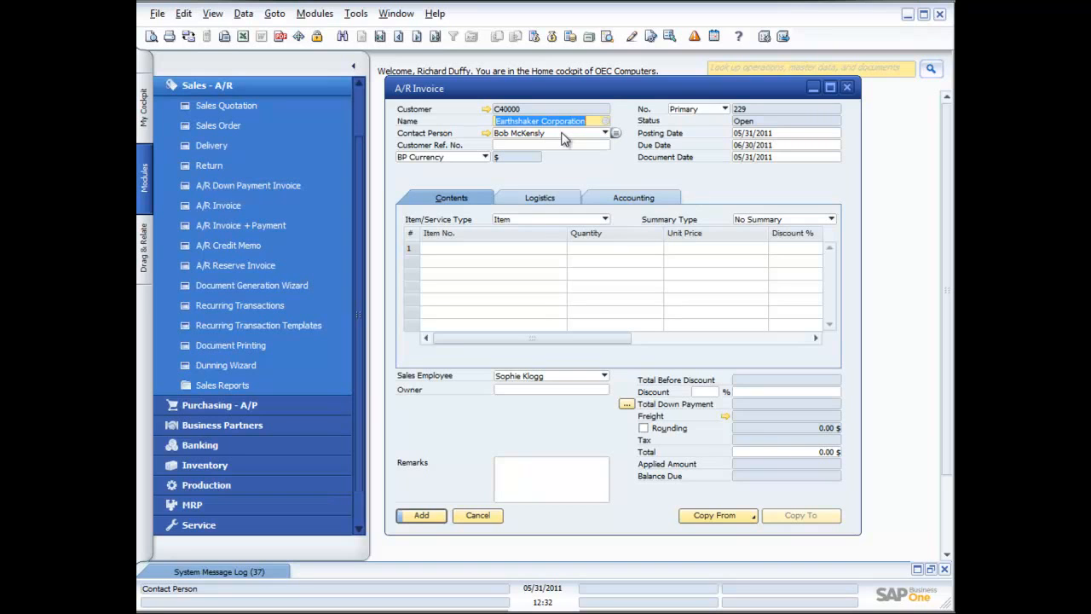
{"action": "left_click", "coordinate": [847, 87]}
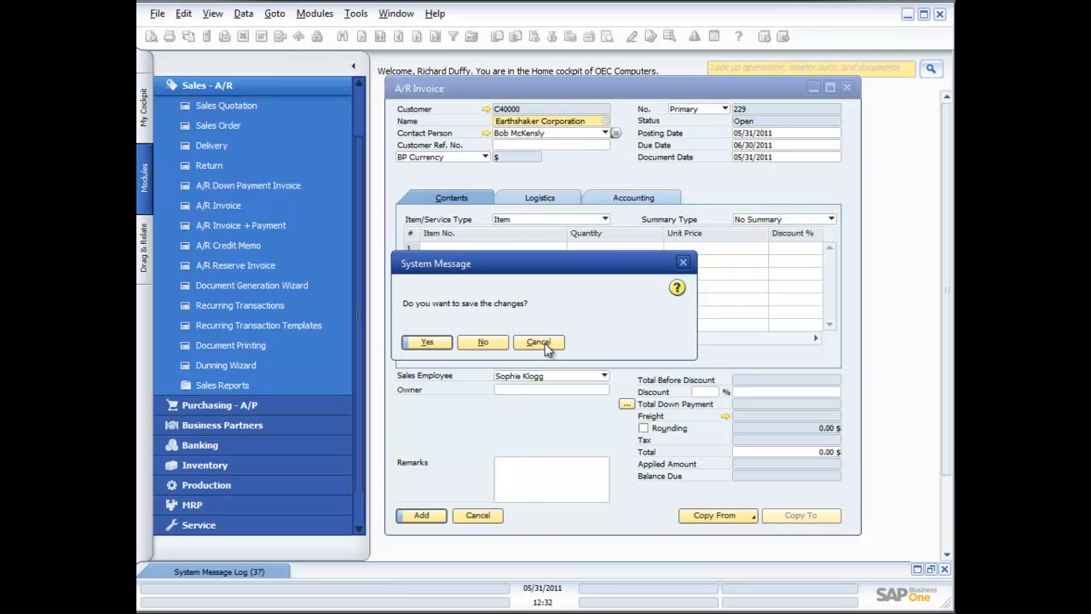
{"action": "left_click", "coordinate": [486, 343]}
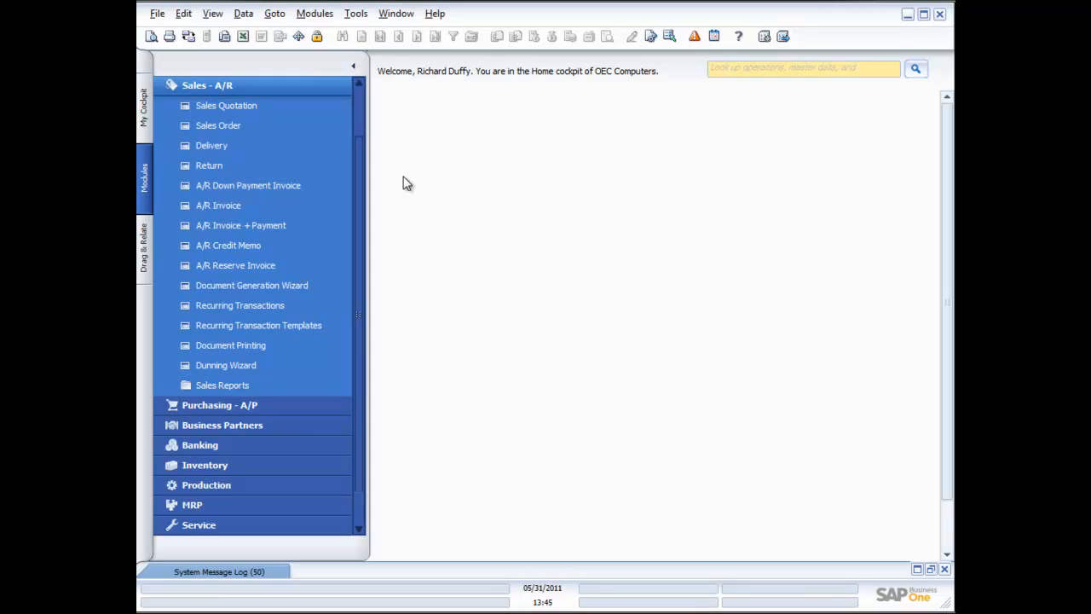
- Open a new sales order for Earthshaker Corporation (C40000) and set its Item/Service Type to Service
{"action": "left_click", "coordinate": [224, 126]}
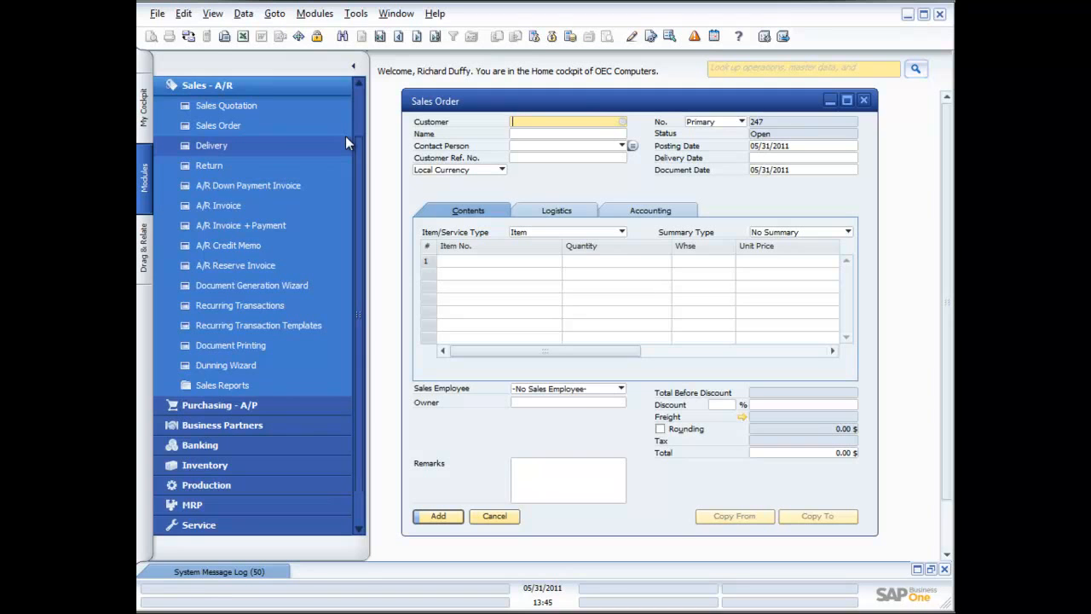
{"action": "left_click", "coordinate": [623, 122]}
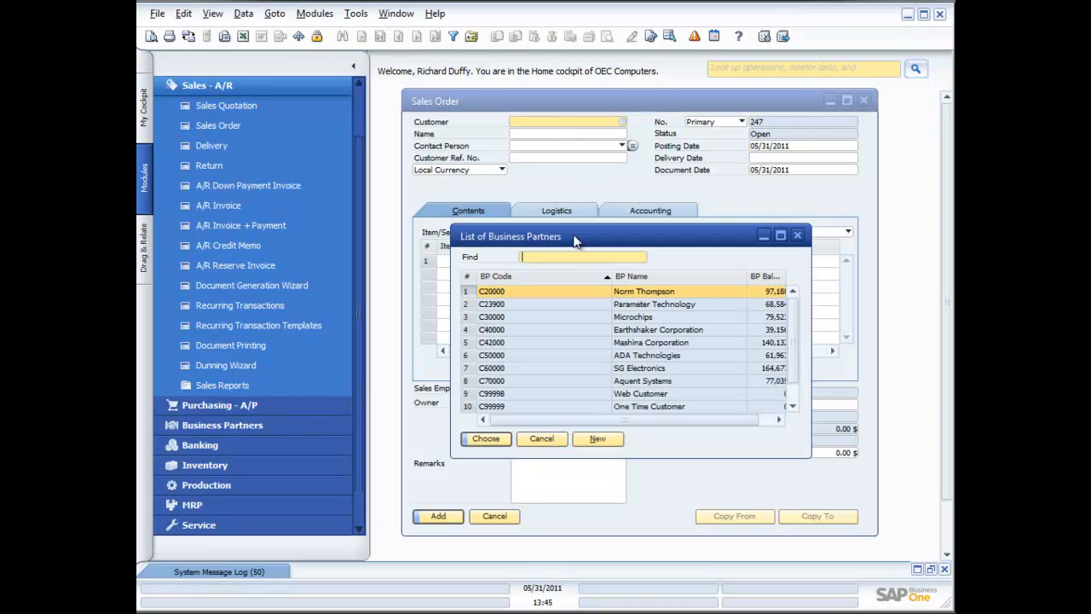
{"action": "double_click", "coordinate": [583, 330]}
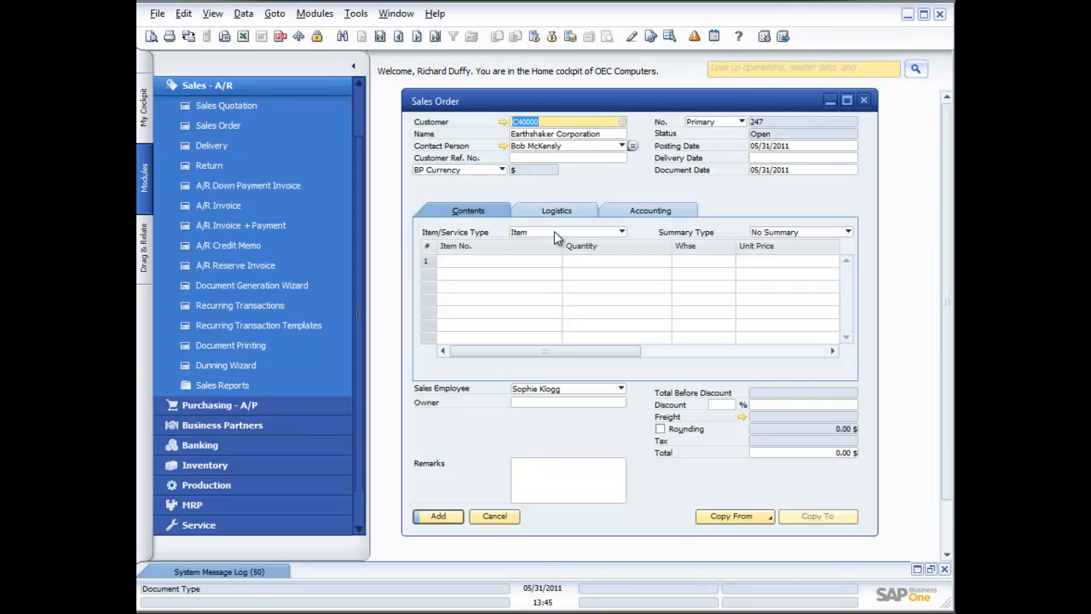
{"action": "left_click", "coordinate": [621, 232]}
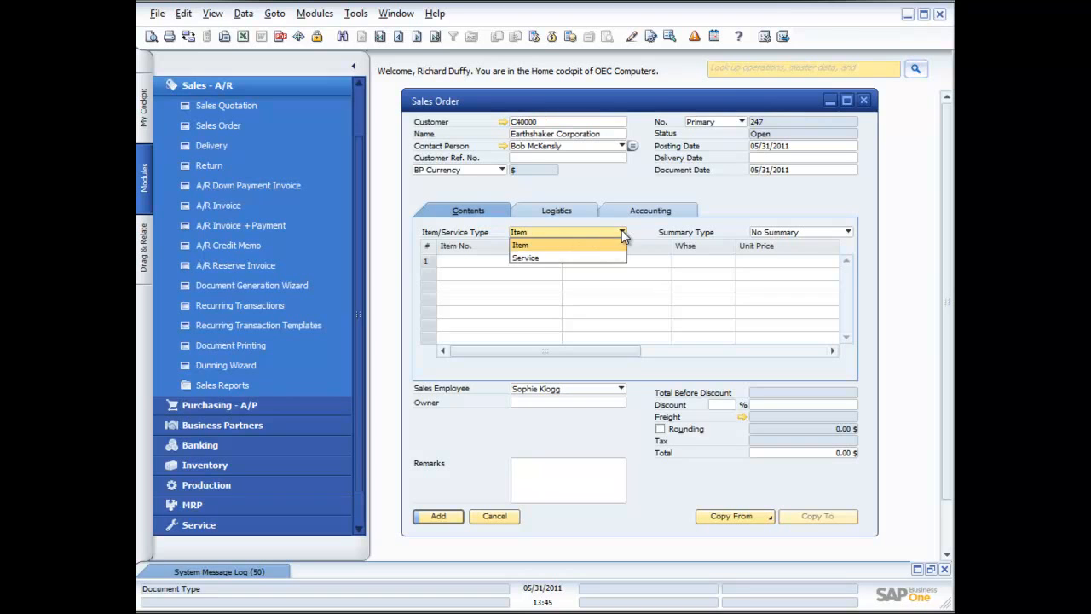
{"action": "left_click", "coordinate": [601, 259]}
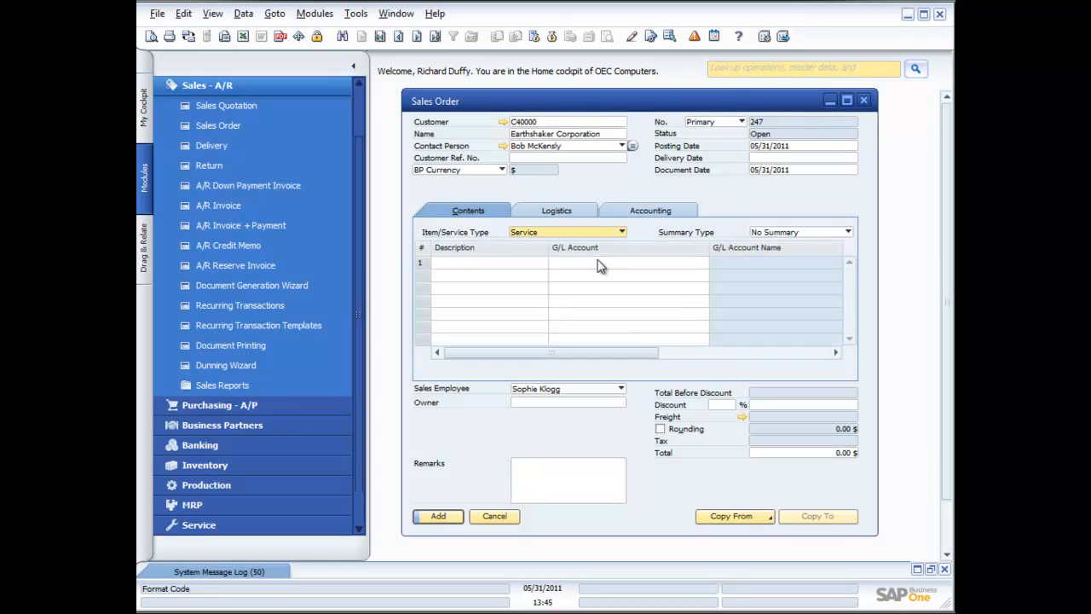
- Enter "Installation of printers on site" as the description of the sales order's first service line
{"action": "left_click", "coordinate": [517, 262]}
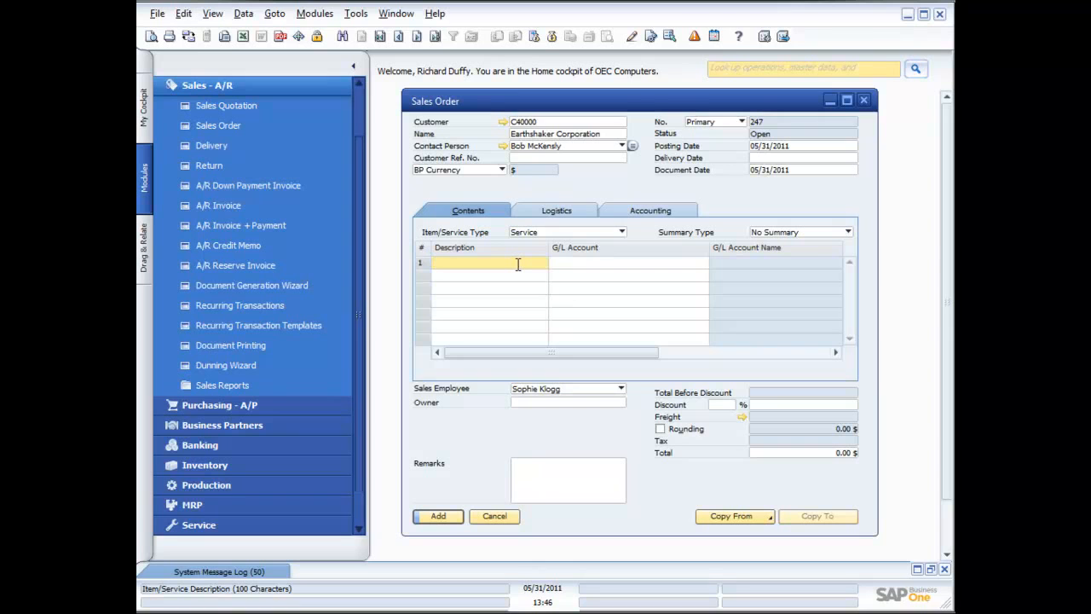
{"action": "type", "text": "Installation of pri"}
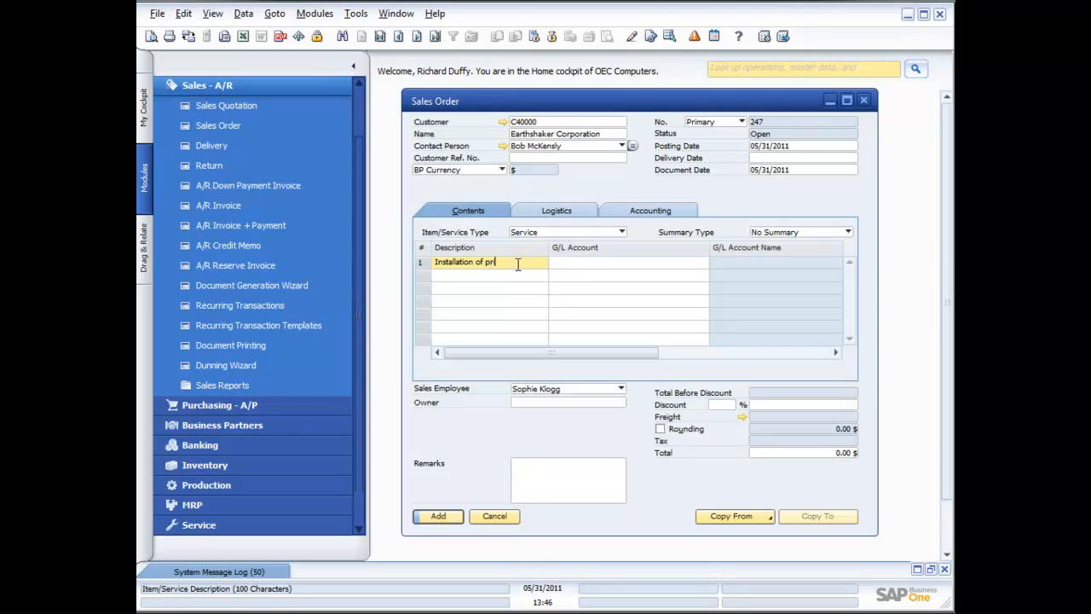
{"action": "type", "text": "nters on site"}
{"action": "left_click", "coordinate": [603, 266]}
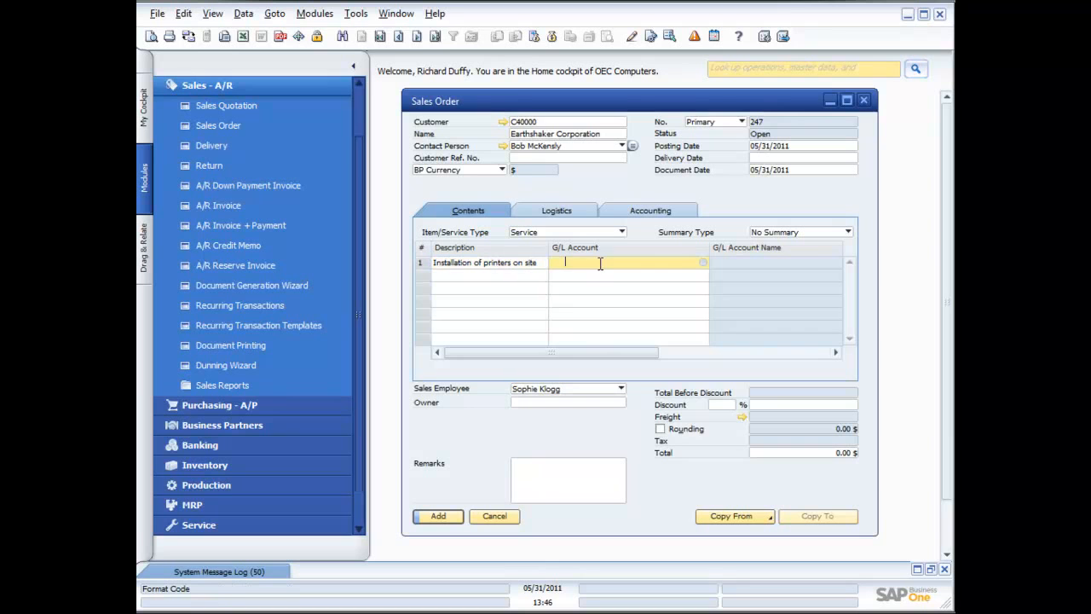
{"action": "left_click", "coordinate": [707, 264]}
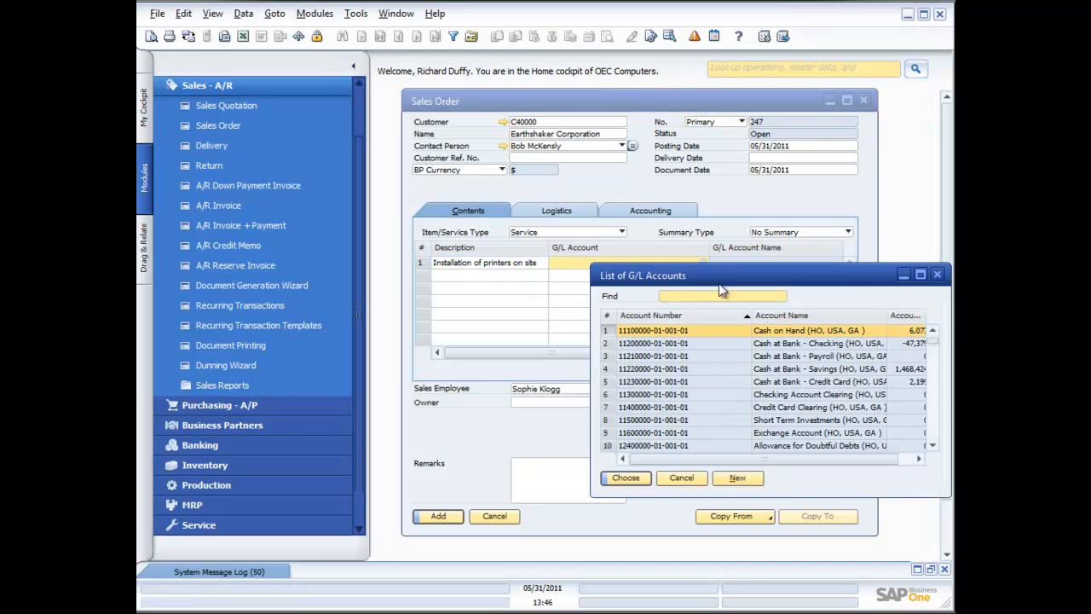
{"action": "left_click", "coordinate": [934, 429]}
{"action": "left_click", "coordinate": [936, 433]}
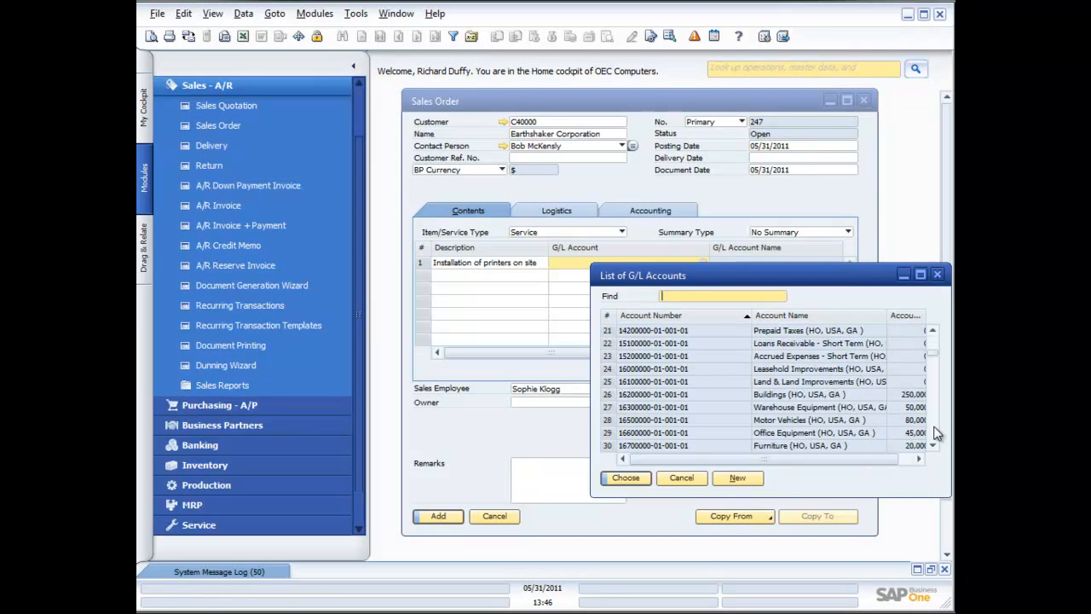
{"action": "left_click", "coordinate": [936, 433]}
{"action": "left_click", "coordinate": [936, 433]}
{"action": "left_click", "coordinate": [936, 433]}
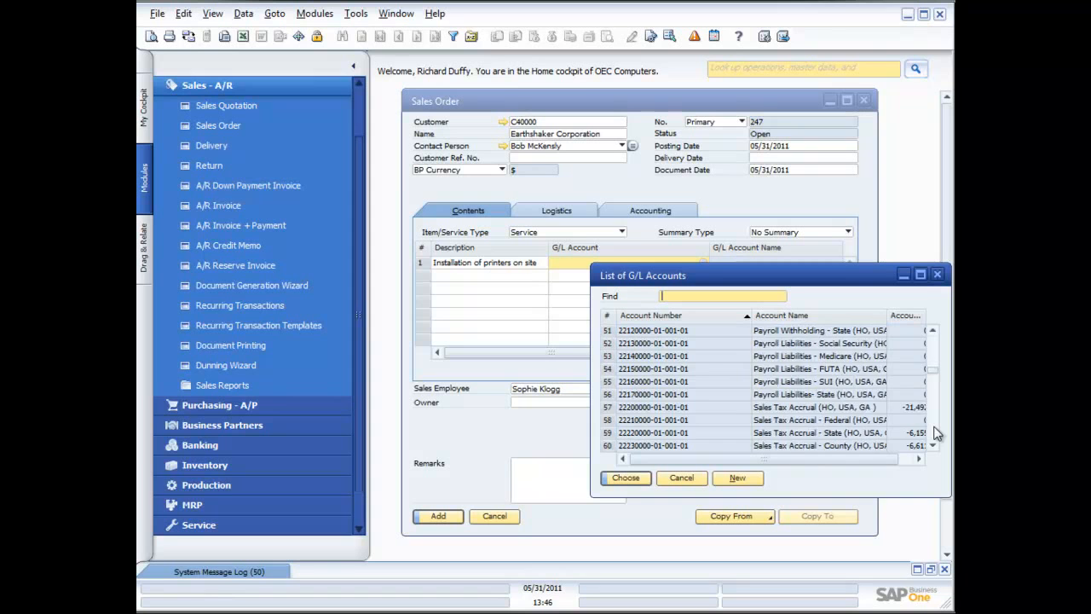
{"action": "left_click", "coordinate": [936, 433]}
{"action": "left_click", "coordinate": [936, 433]}
{"action": "left_click", "coordinate": [936, 433]}
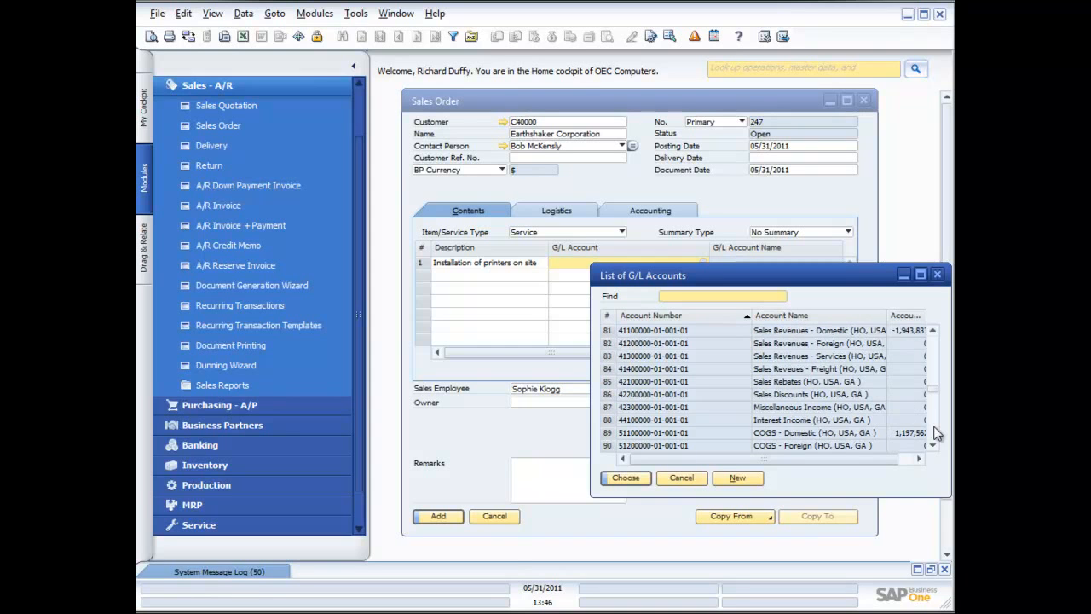
{"action": "double_click", "coordinate": [793, 331]}
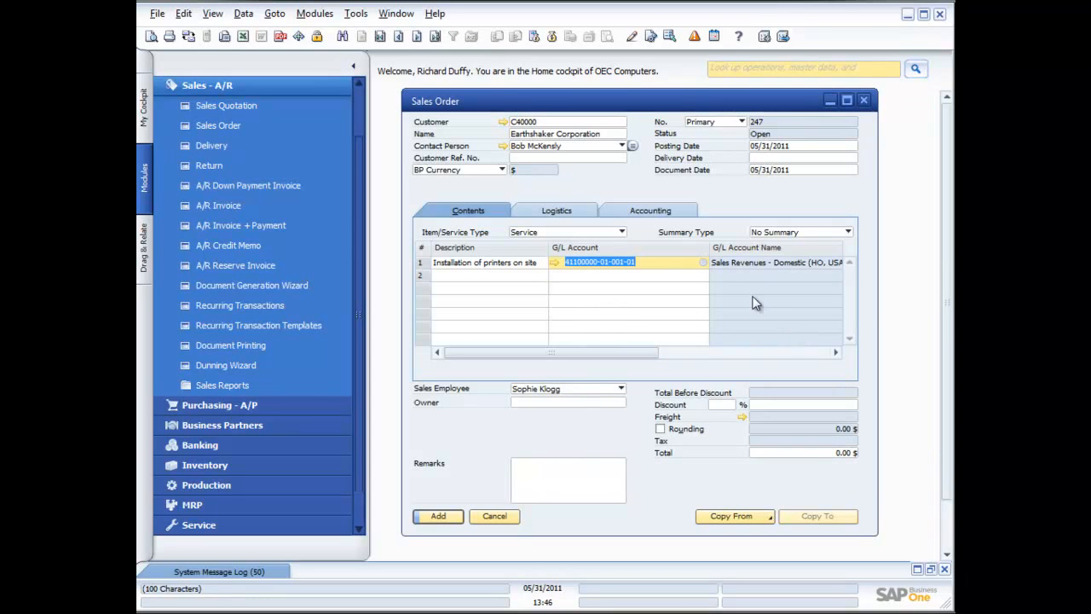
- Set the printer installation line's total to 250.00 and add the sales order
{"action": "left_click_drag", "start_coordinate": [653, 353], "coordinate": [833, 357]}
{"action": "left_click", "coordinate": [771, 263]}
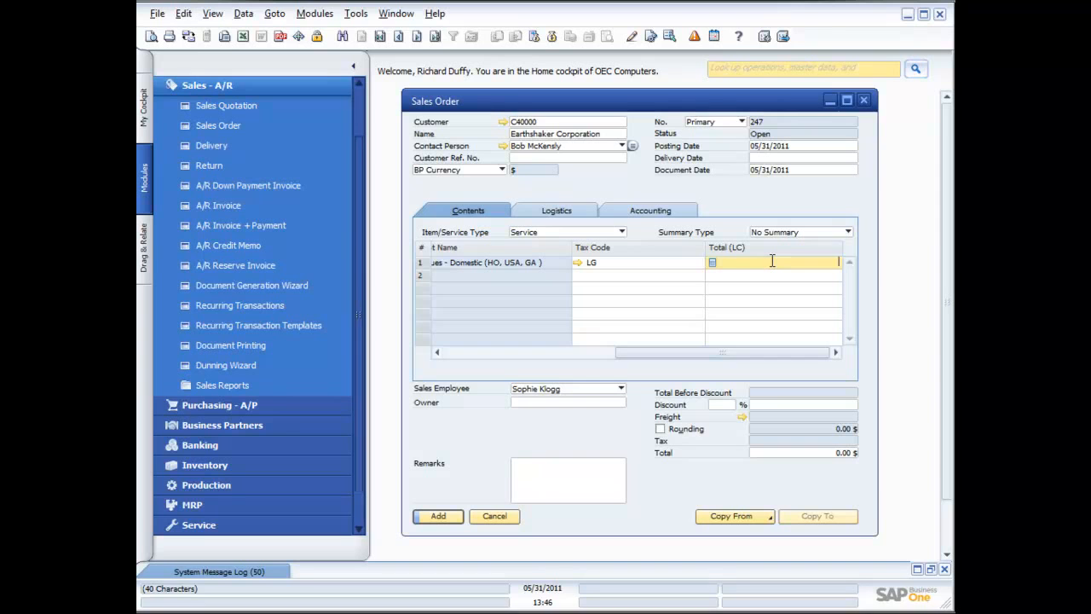
{"action": "type", "text": "250.00"}
{"action": "key", "text": "Tab"}
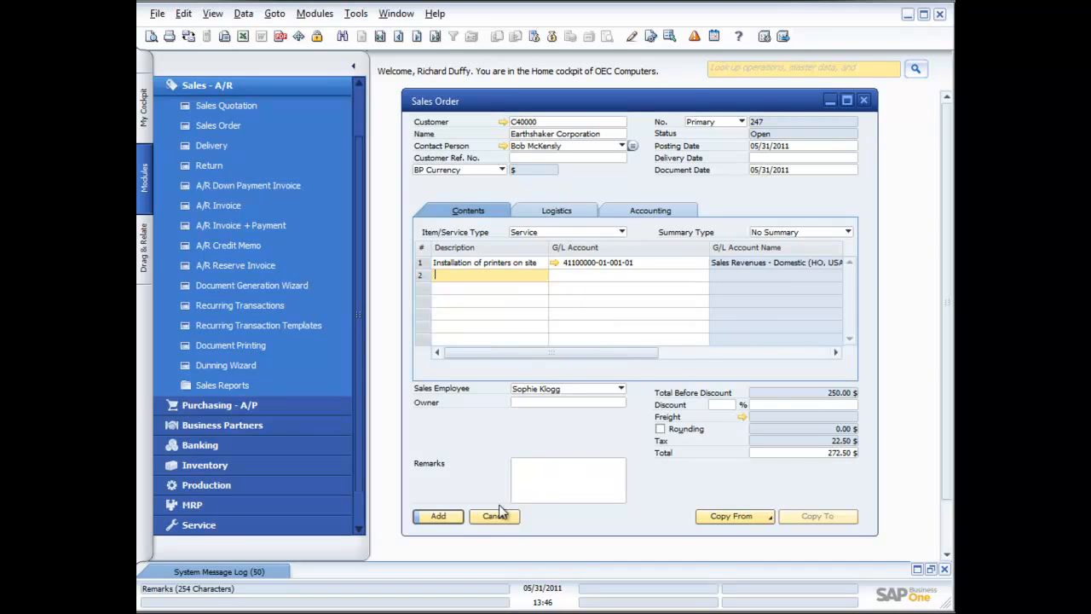
{"action": "left_click", "coordinate": [439, 520]}
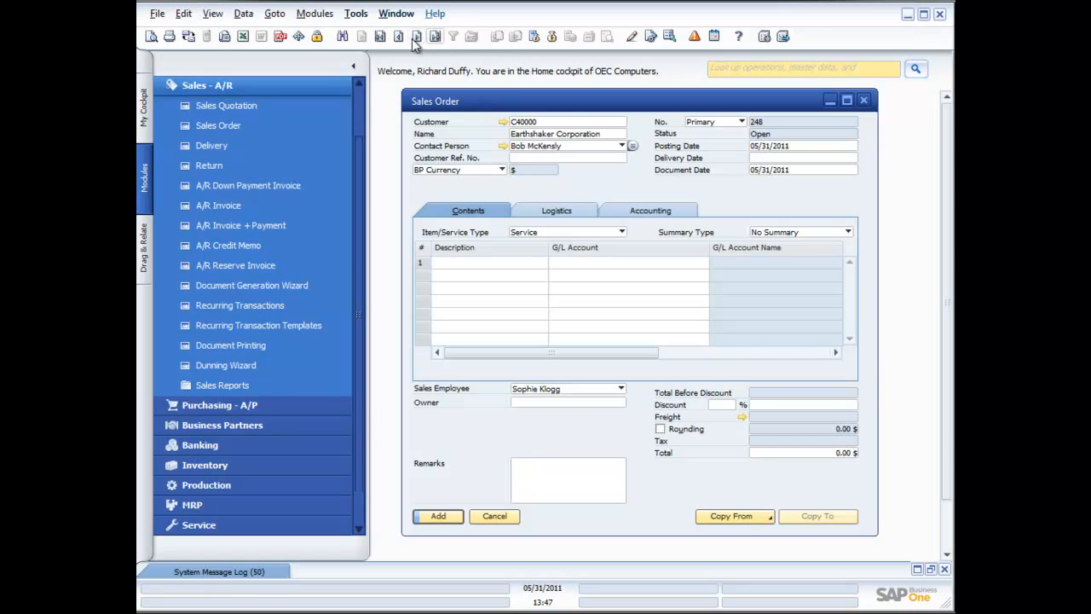
- Bring up the last saved sales order and copy it to an A/R Invoice
{"action": "left_click", "coordinate": [434, 37]}
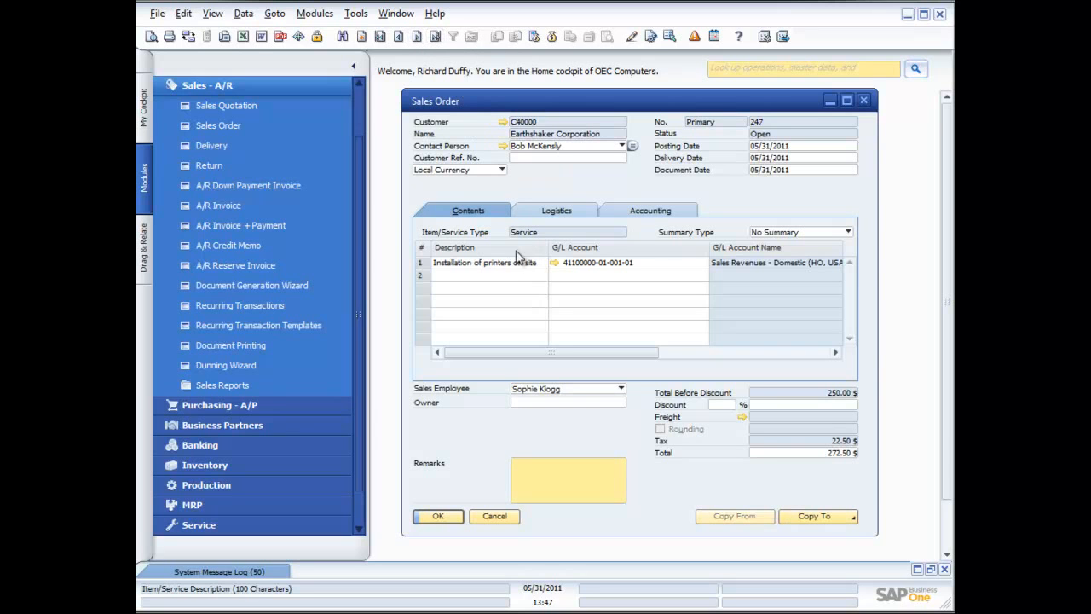
{"action": "left_click", "coordinate": [831, 518]}
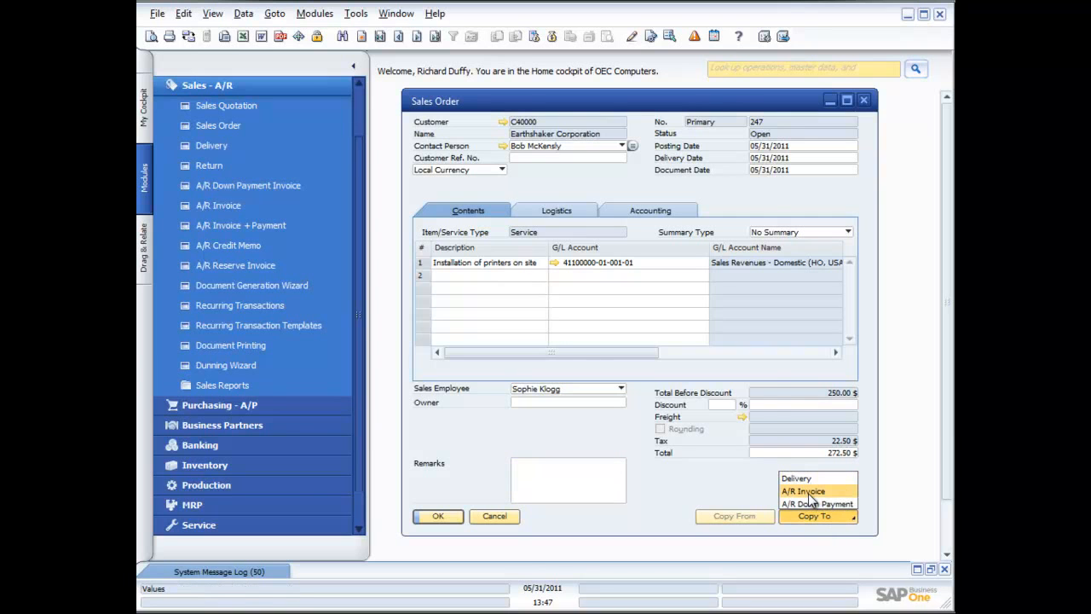
{"action": "left_click", "coordinate": [808, 493]}
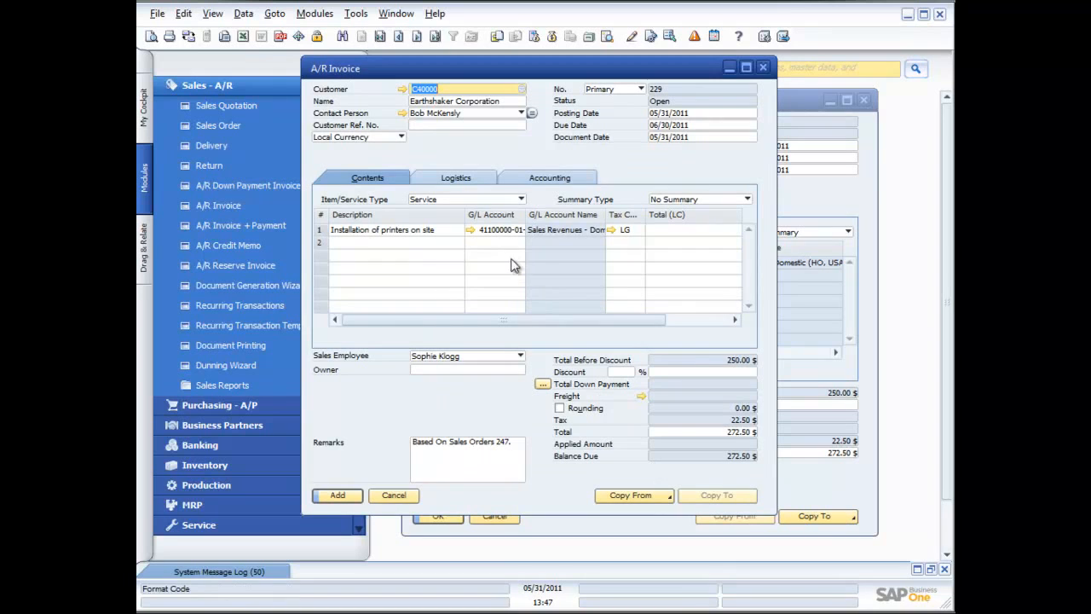
- Add the A/R Invoice based on the service order, confirm the posting, and close the invoice window
{"action": "left_click", "coordinate": [338, 484]}
{"action": "left_click", "coordinate": [386, 313]}
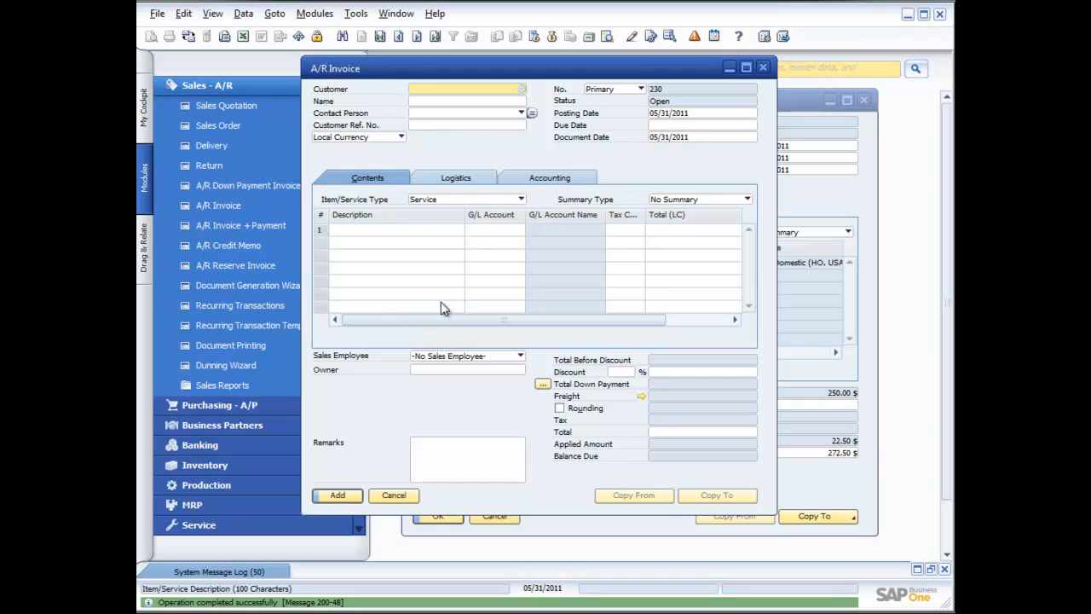
{"action": "left_click", "coordinate": [764, 69]}
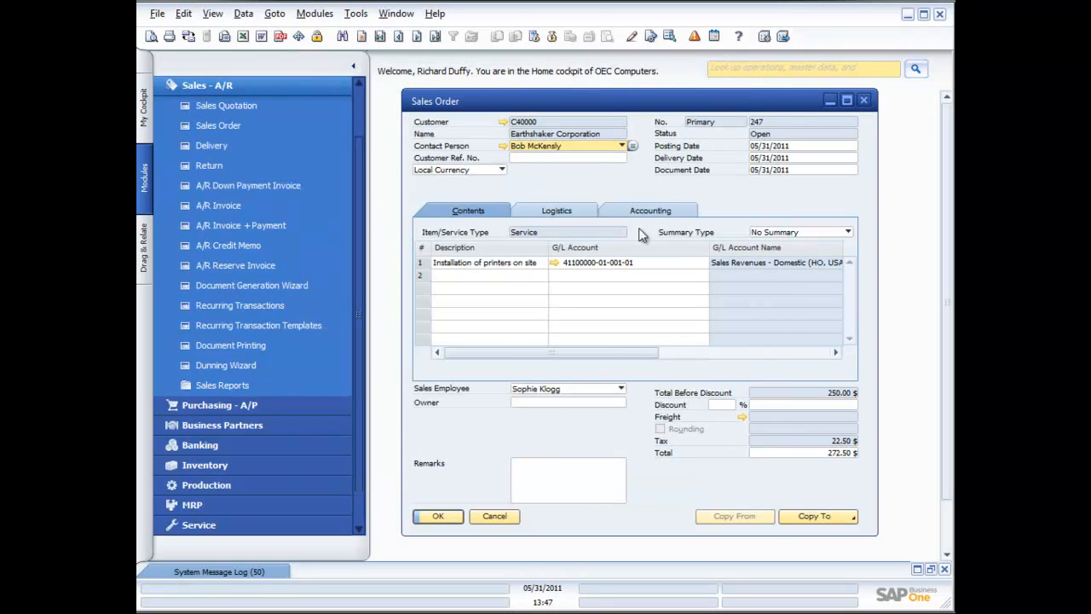